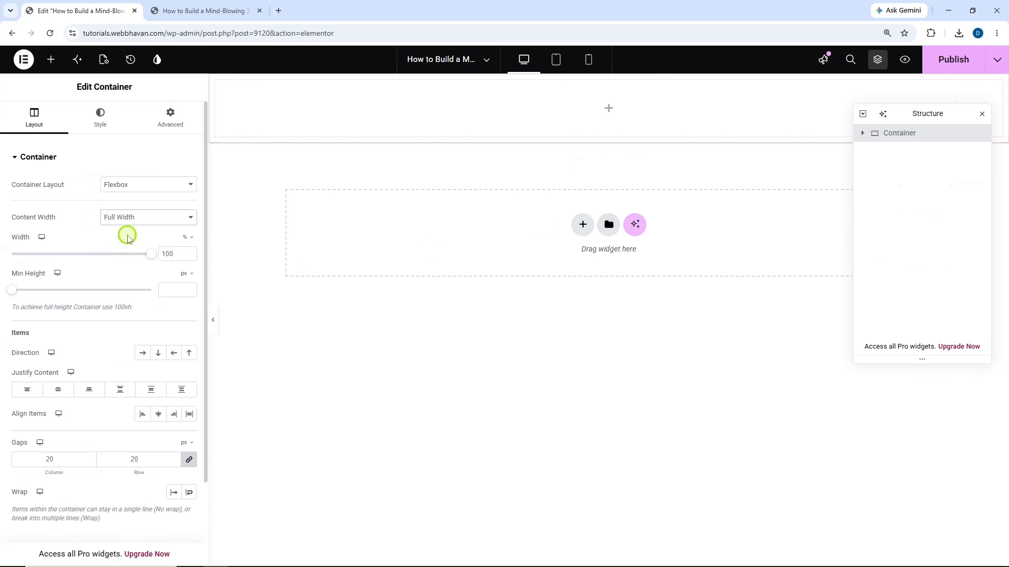
# Step: Set the main container's minimum height to 100 vh
pyautogui.scroll(-1, 127, 237)
pyautogui.click(187, 268)
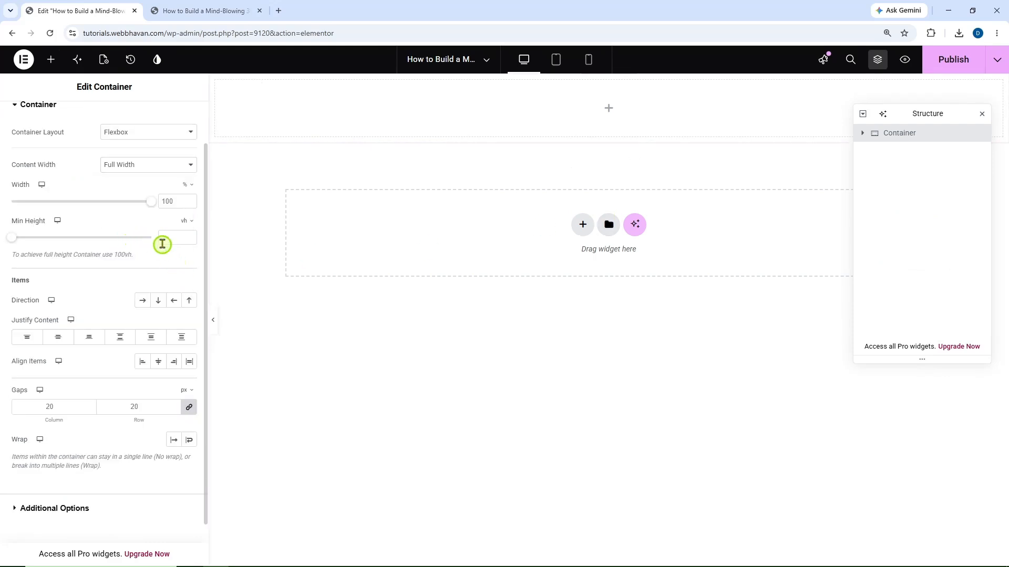
pyautogui.click(176, 236)
pyautogui.write('100')
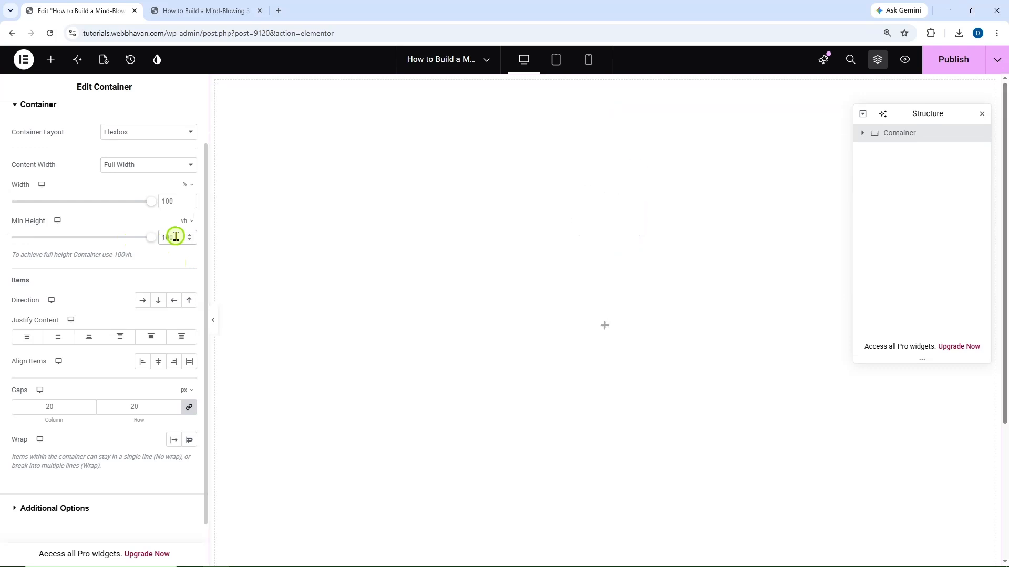
pyautogui.scroll(1, 96, 119)
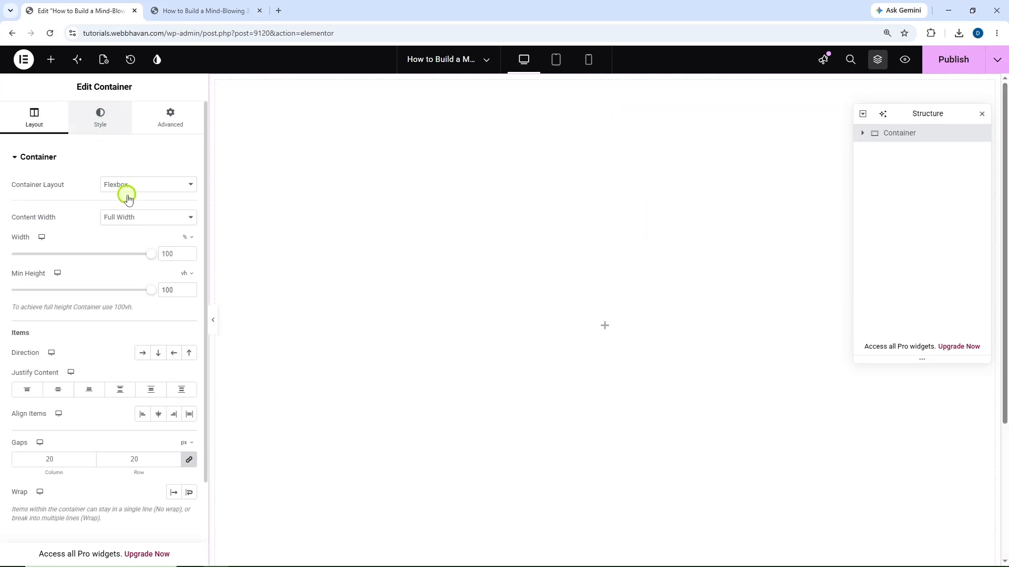
# Step: Give the main container a solid black background and set its padding to 0 on all sides
pyautogui.click(99, 117)
pyautogui.click(143, 209)
pyautogui.click(189, 235)
pyautogui.moveTo(160, 338); pyautogui.dragTo(105, 378)
pyautogui.click(176, 125)
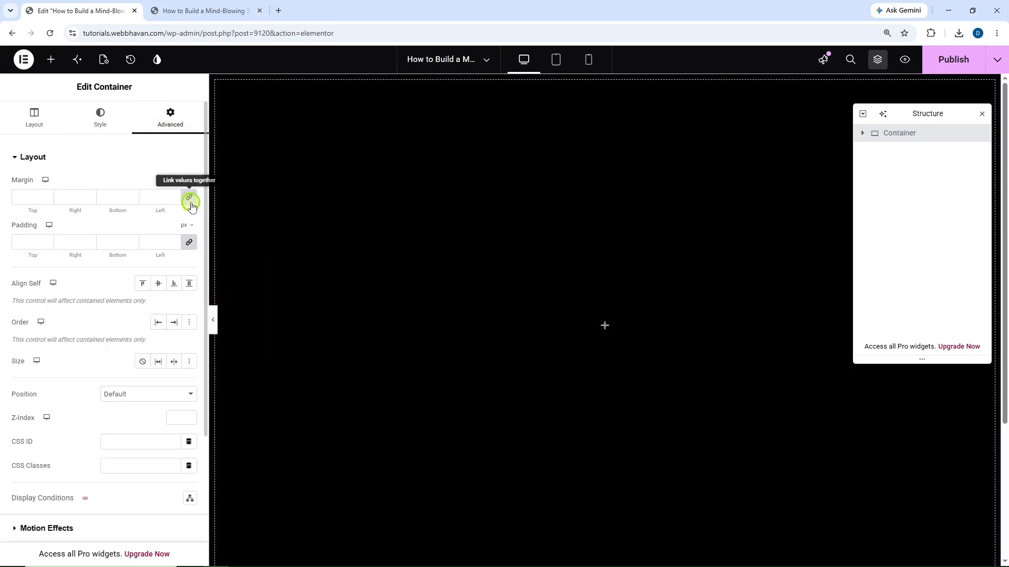
# Step: Add two containers inside the main container and name them Heading and Slider
pyautogui.click(52, 61)
pyautogui.moveTo(60, 203); pyautogui.dragTo(473, 179)
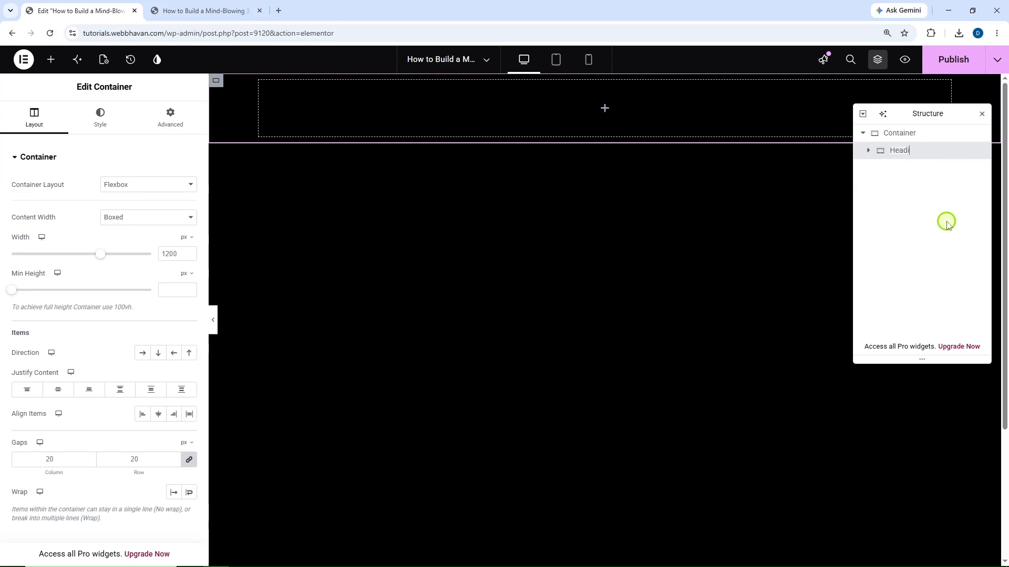
pyautogui.click(904, 134)
pyautogui.click(51, 59)
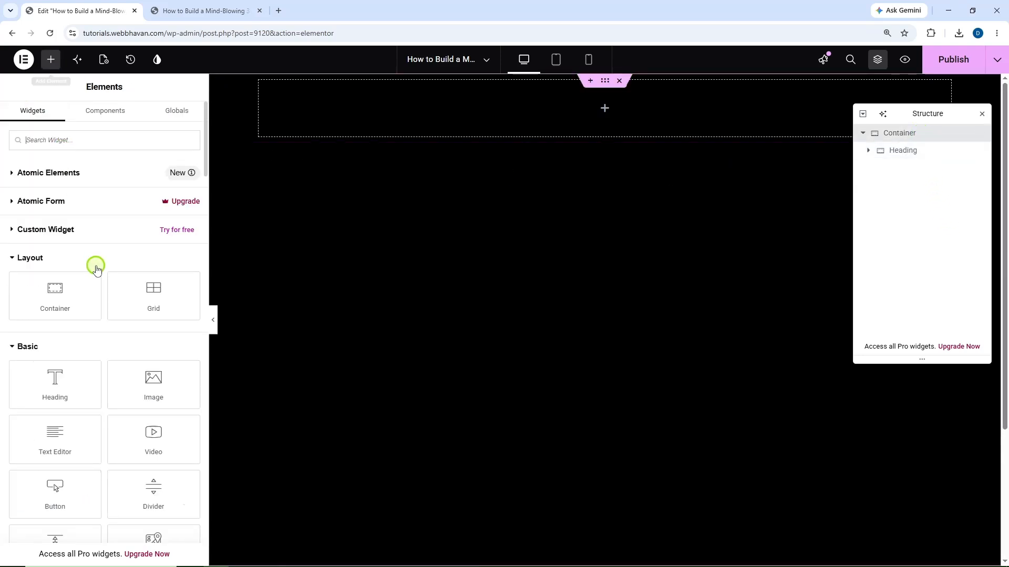
pyautogui.moveTo(87, 284); pyautogui.dragTo(901, 173)
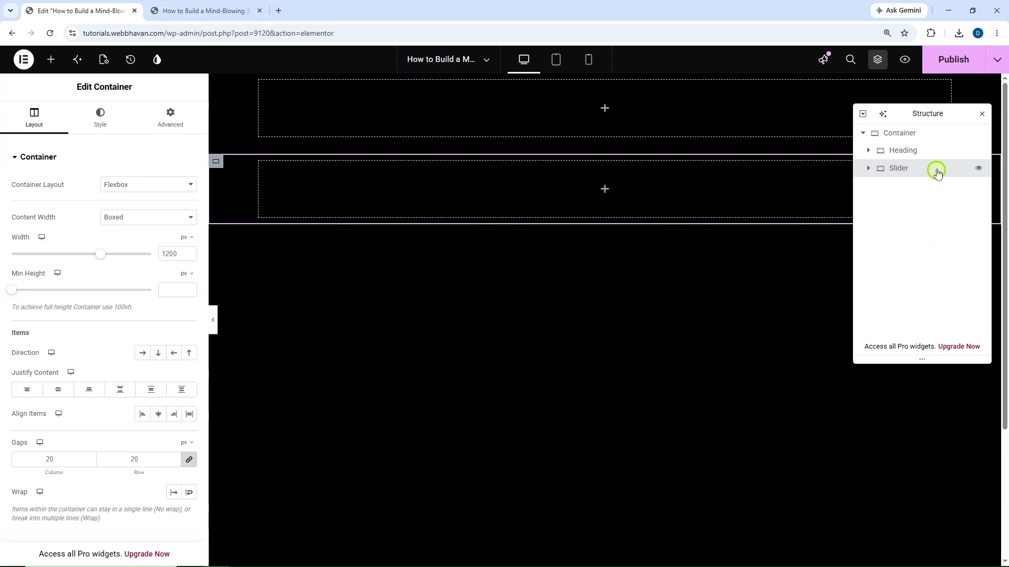
# Step: Centre the main container's content by setting both Justify Content and Align Items to center
pyautogui.click(923, 132)
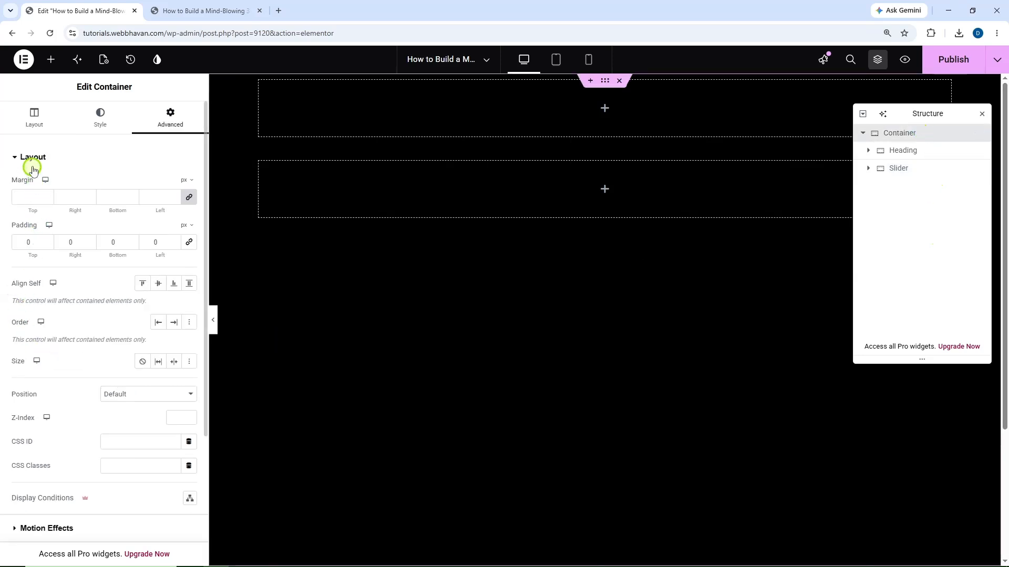
pyautogui.click(31, 119)
pyautogui.click(58, 393)
pyautogui.click(158, 414)
# Step: Add a heading widget inside the Heading container and set its HTML tag to span
pyautogui.scroll(-1, 342, 274)
pyautogui.click(217, 198)
pyautogui.click(58, 66)
pyautogui.click(55, 361)
pyautogui.click(126, 292)
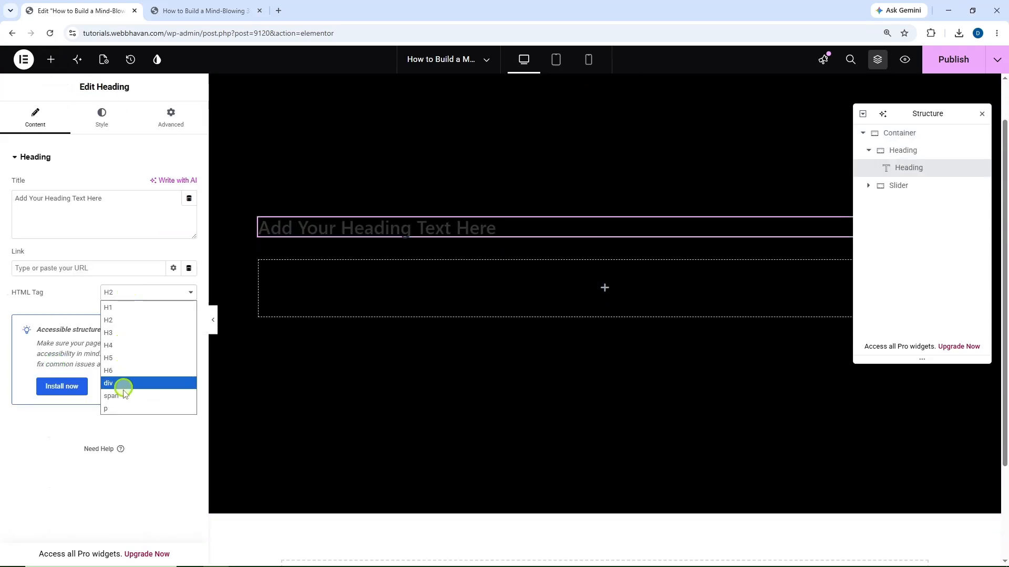
pyautogui.click(123, 394)
# Step: Copy the small tagline from the preview page and set the heading's title to "Elevate Your Digital Presence"
pyautogui.click(192, 16)
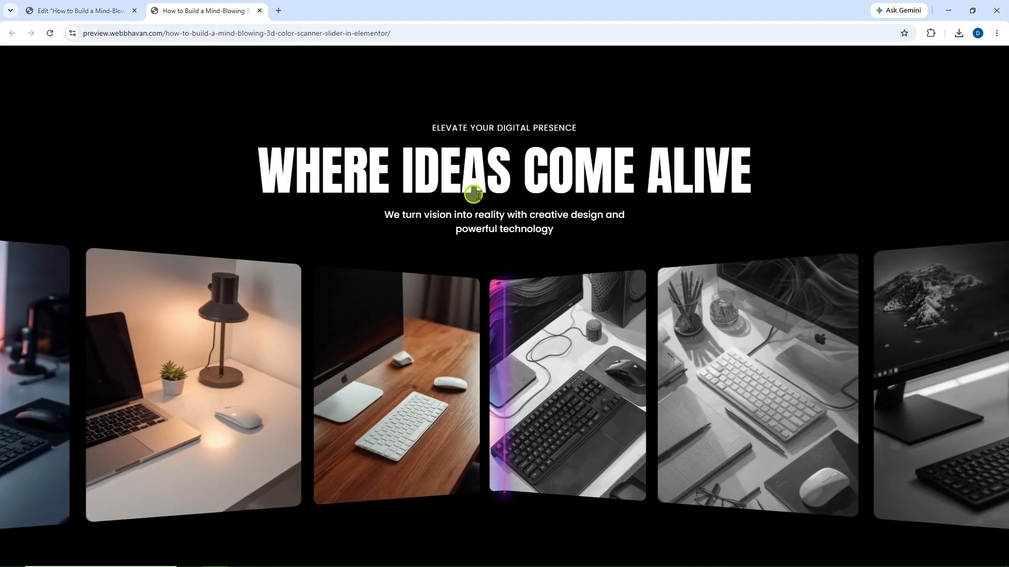
pyautogui.moveTo(429, 126); pyautogui.dragTo(584, 128)
pyautogui.click(138, 16)
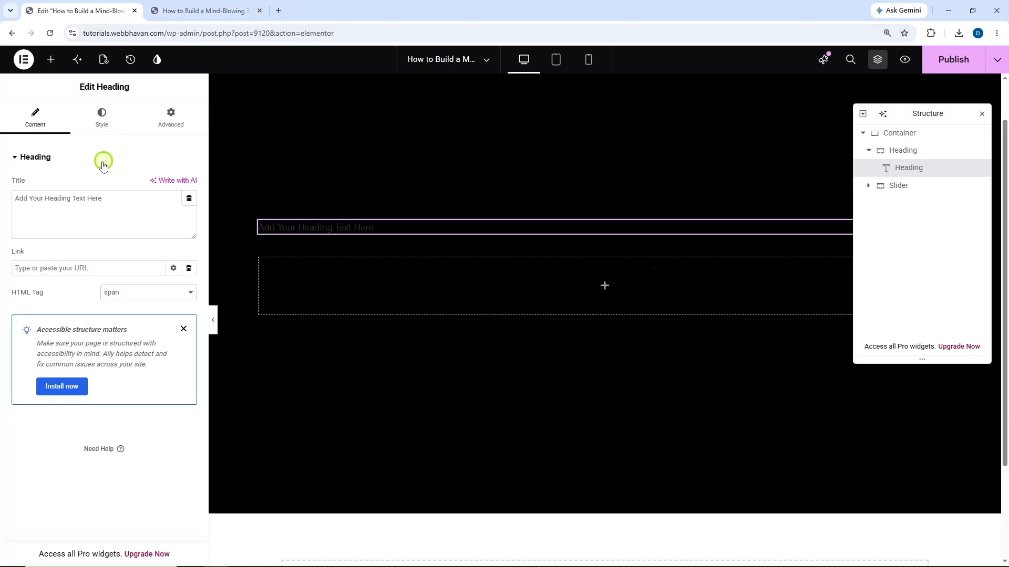
pyautogui.write('Elevate Your Digital Presence')
# Step: Style the tagline with the global 14 px Poppins uppercase typography, white text colour and centre alignment
pyautogui.click(101, 118)
pyautogui.click(173, 217)
pyautogui.click(81, 415)
pyautogui.click(191, 218)
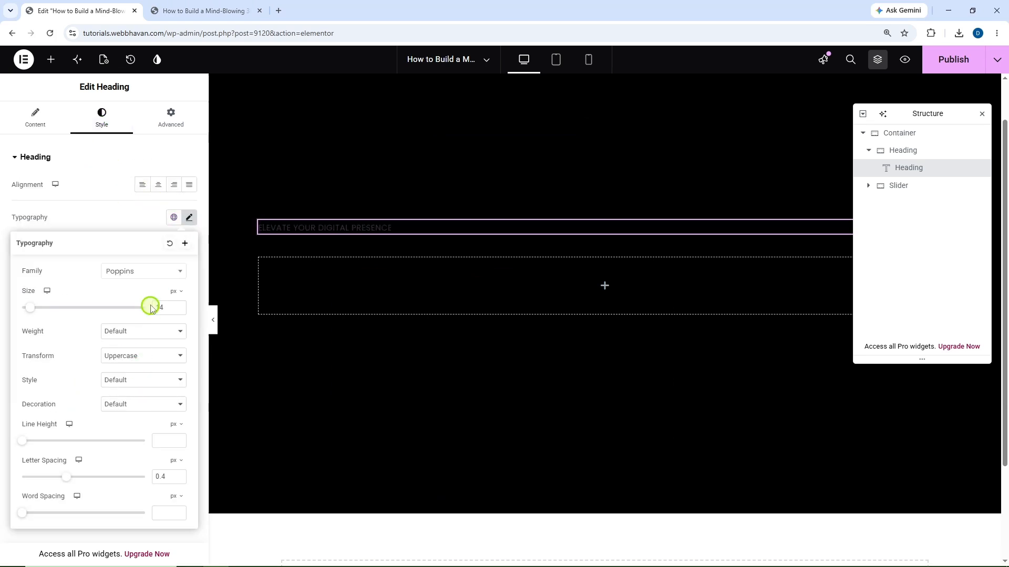
pyautogui.click(110, 218)
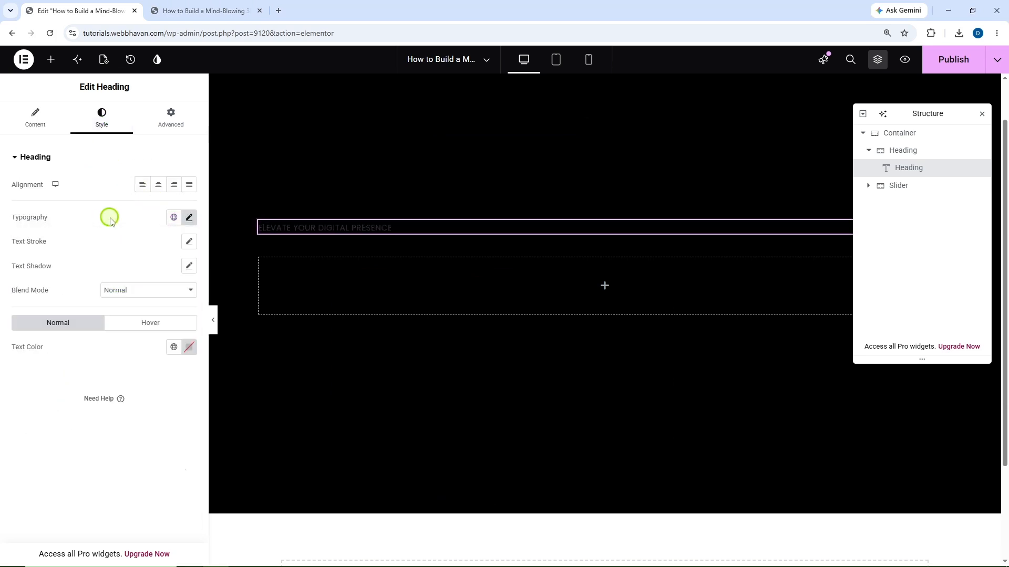
pyautogui.click(189, 347)
# Step: Add a second heading widget below the tagline and set its HTML tag to H1
pyautogui.click(51, 59)
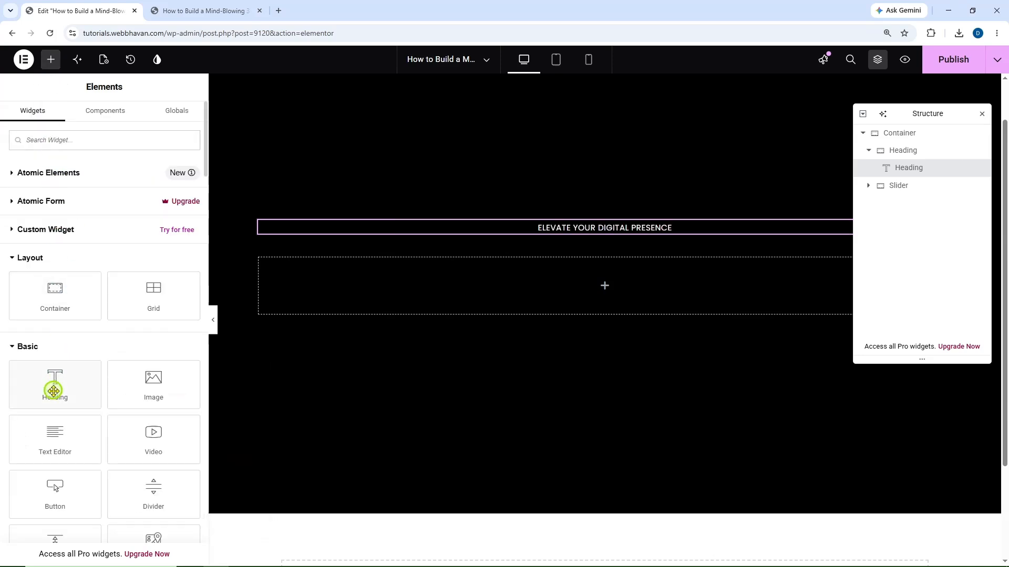
pyautogui.click(54, 383)
pyautogui.click(113, 293)
pyautogui.click(118, 314)
# Step: Centre the second heading and set its text colour to #FFFFFF
pyautogui.click(102, 117)
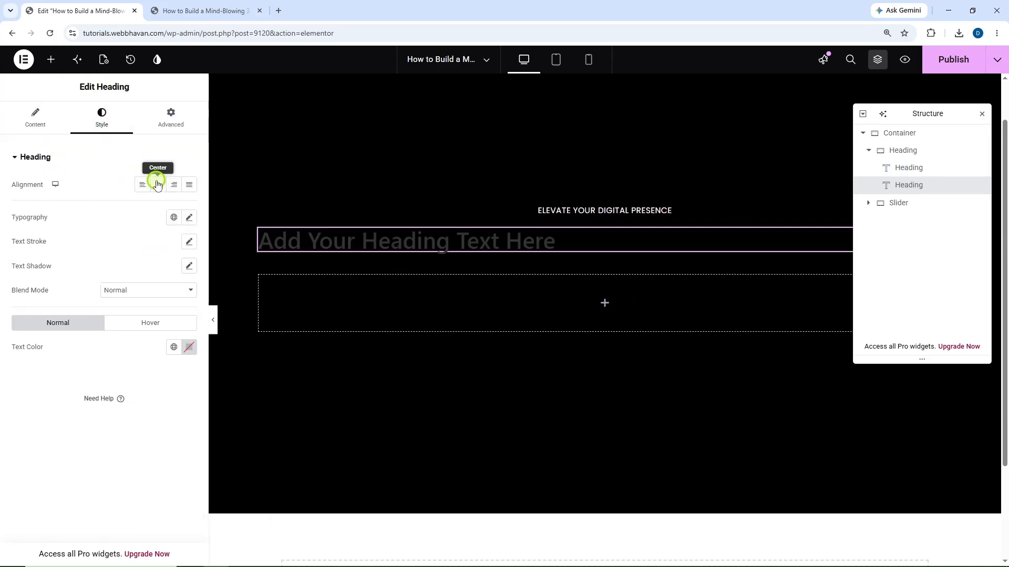
pyautogui.click(158, 184)
pyautogui.click(189, 347)
pyautogui.click(156, 407)
# Step: Copy the main headline from the preview page and set the second heading's title to "Where Ideas Come Alive"
pyautogui.click(205, 10)
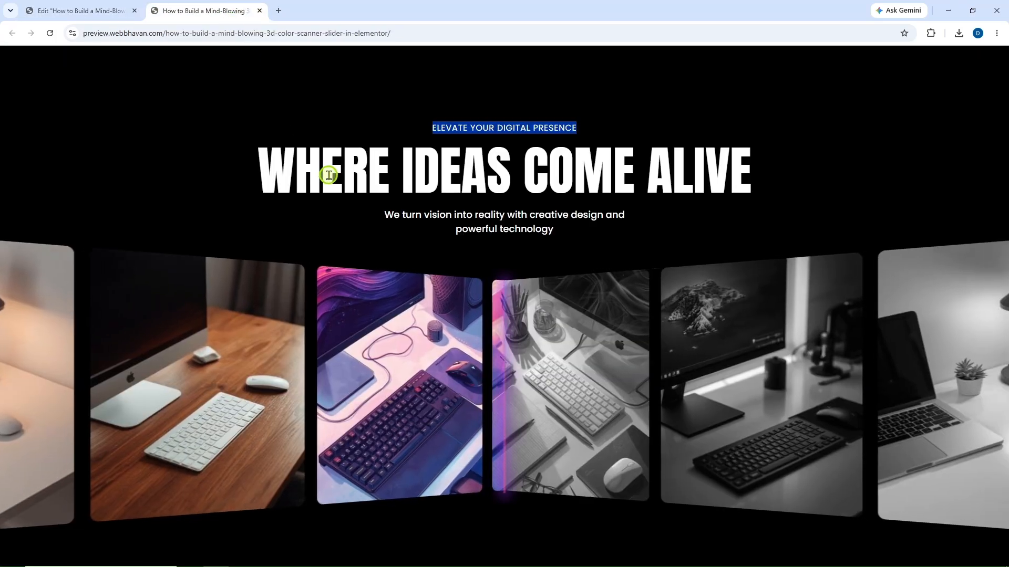
pyautogui.tripleClick(584, 166)
pyautogui.click(53, 10)
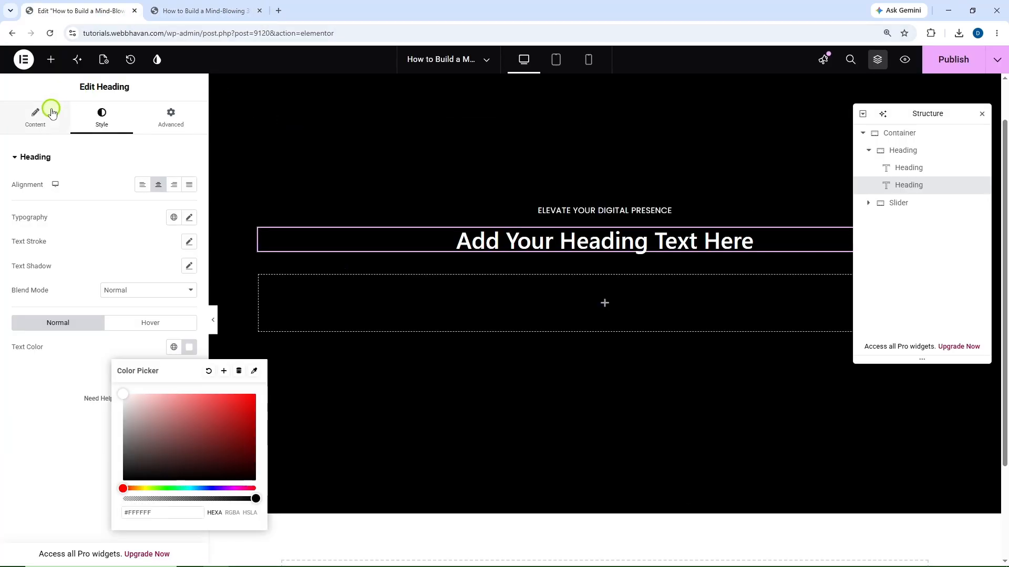
pyautogui.click(35, 116)
pyautogui.write('Where Ideas Come Alive')
# Step: Apply the global 100 px Anton uppercase typography to the main headline and open its typography settings
pyautogui.click(101, 116)
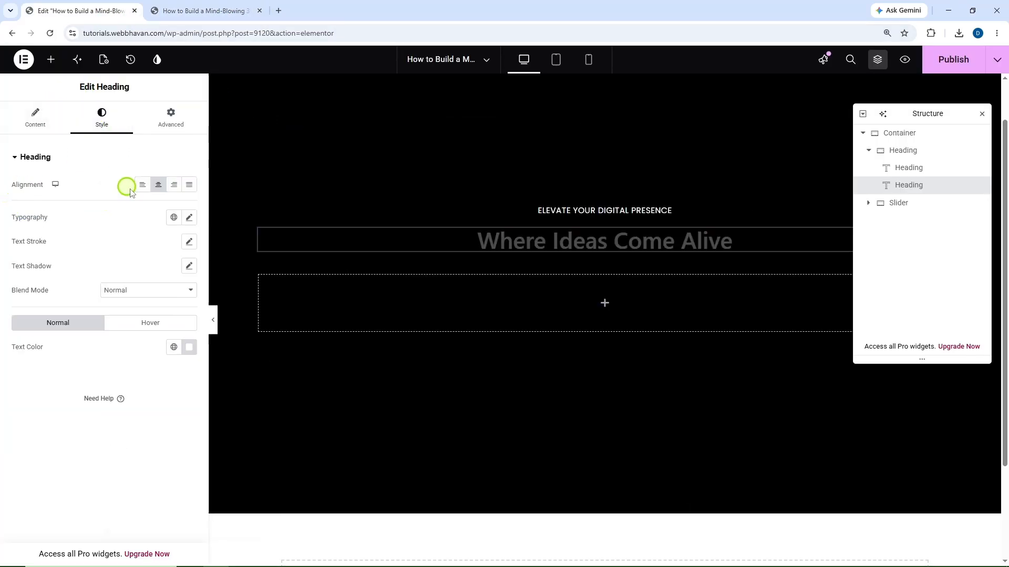
pyautogui.click(173, 217)
pyautogui.click(98, 374)
pyautogui.click(189, 218)
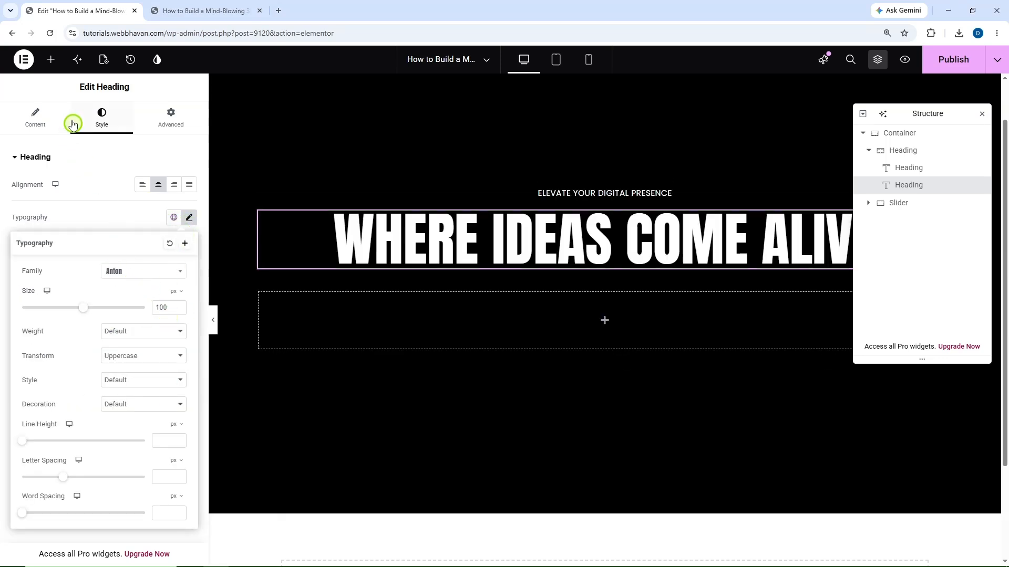
# Step: Add a text editor widget below the headline, styled centred in #FFFFFF with a global typography preset
pyautogui.click(53, 61)
pyautogui.click(52, 436)
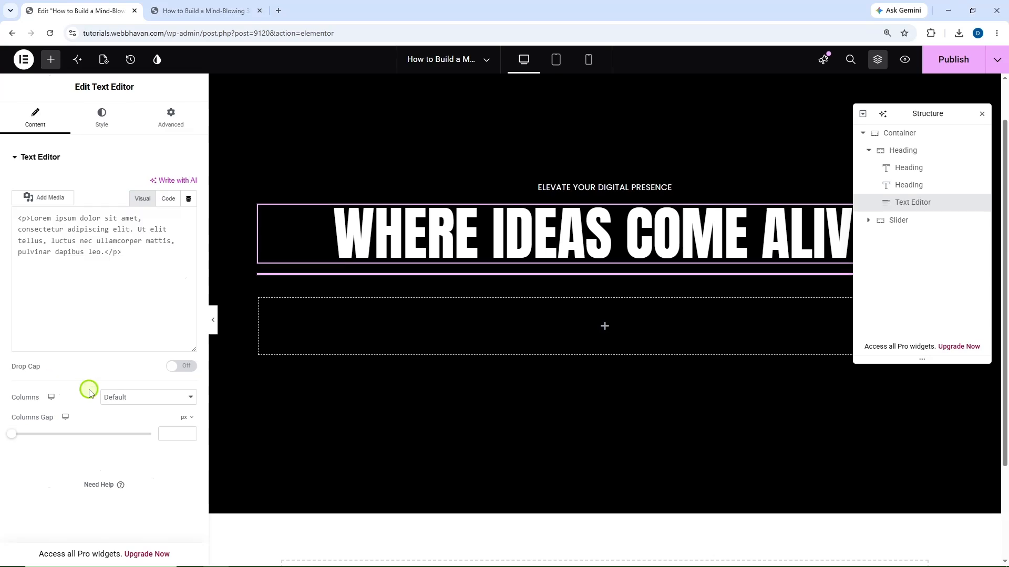
pyautogui.click(118, 125)
pyautogui.click(158, 185)
pyautogui.click(189, 335)
pyautogui.moveTo(176, 396); pyautogui.dragTo(90, 362)
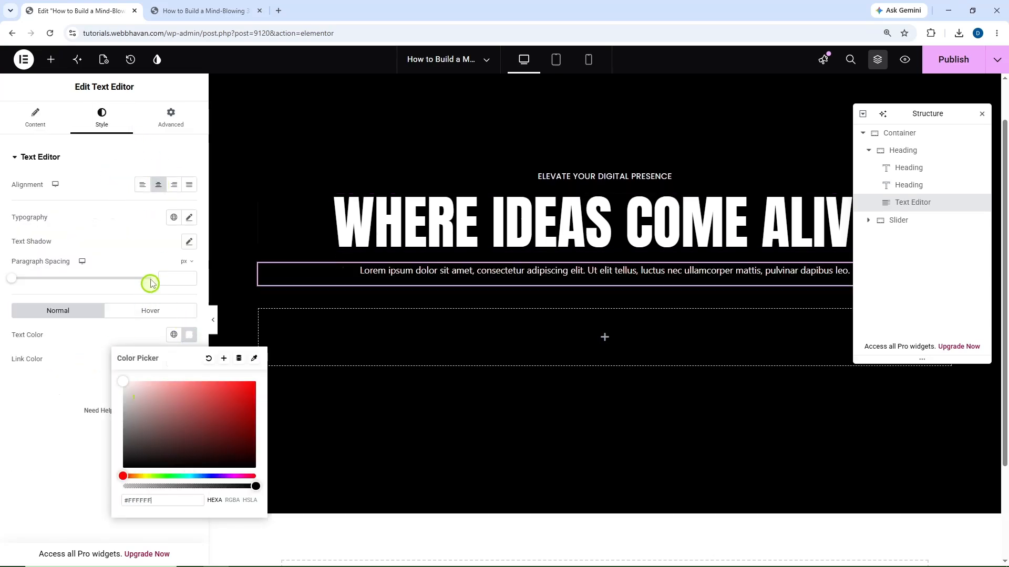
pyautogui.click(173, 217)
pyautogui.click(110, 402)
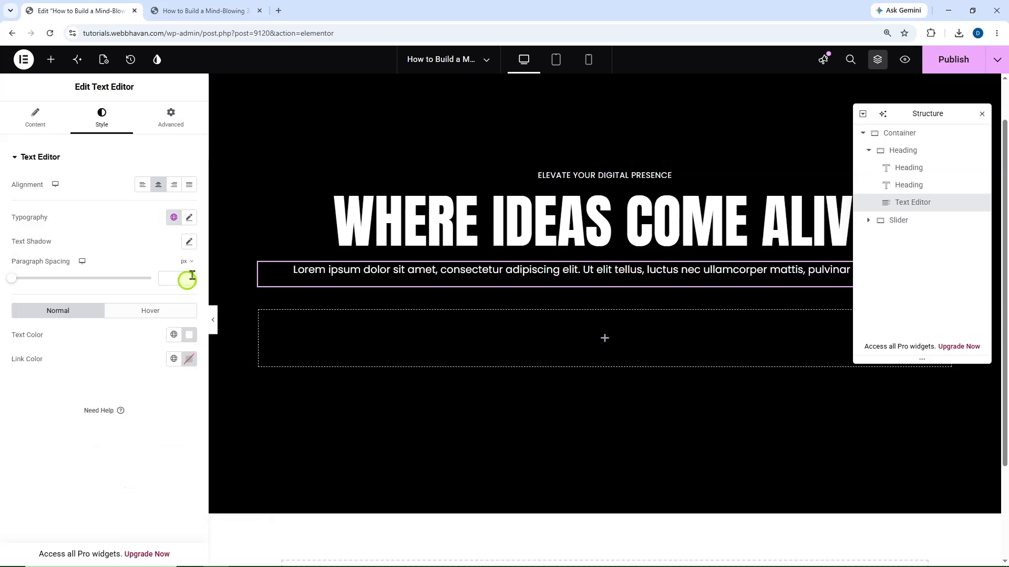
# Step: Replace the placeholder paragraph with "We turn vision into reality with creative design and powerful technology" copied from the preview page
pyautogui.click(244, 12)
pyautogui.tripleClick(520, 231)
pyautogui.hotkey('ctrl', 'c')
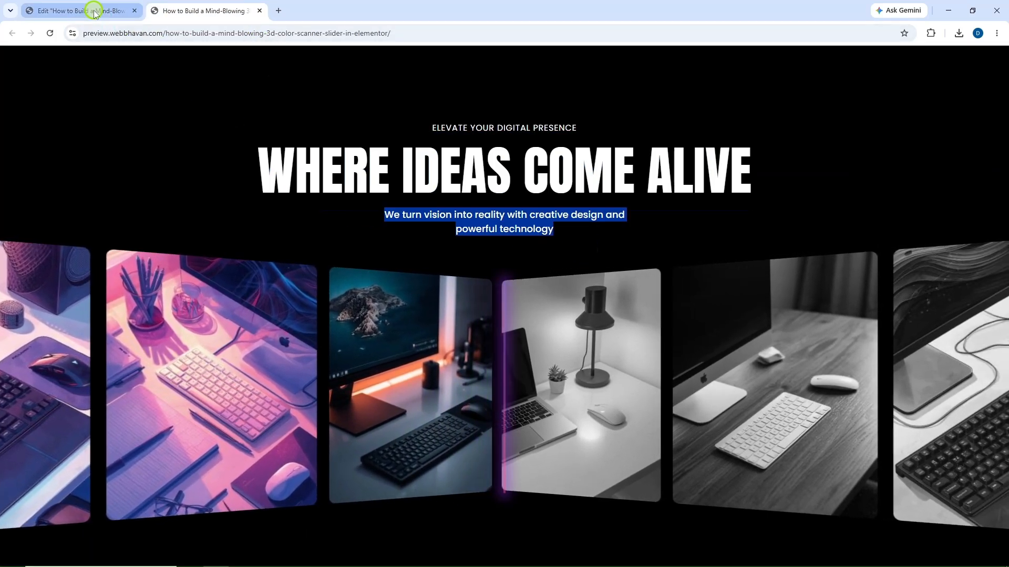
pyautogui.click(93, 11)
pyautogui.click(35, 118)
pyautogui.click(169, 199)
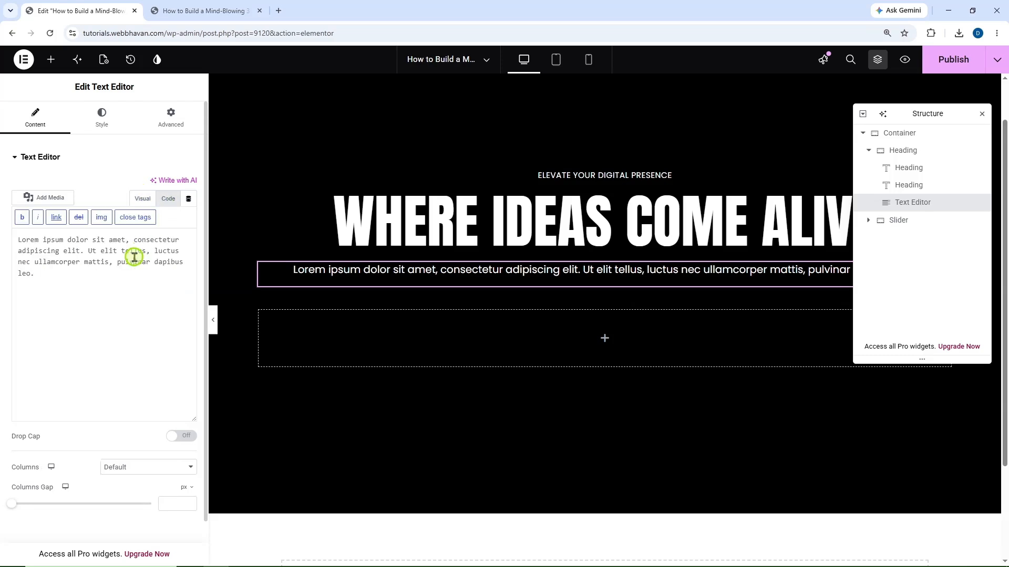
pyautogui.click(133, 252)
pyautogui.hotkey('ctrl', 'a')
pyautogui.hotkey('ctrl', 'v')
# Step: Give the paragraph a custom width of 464 px and centre-align the items of the Heading container
pyautogui.click(165, 128)
pyautogui.click(119, 275)
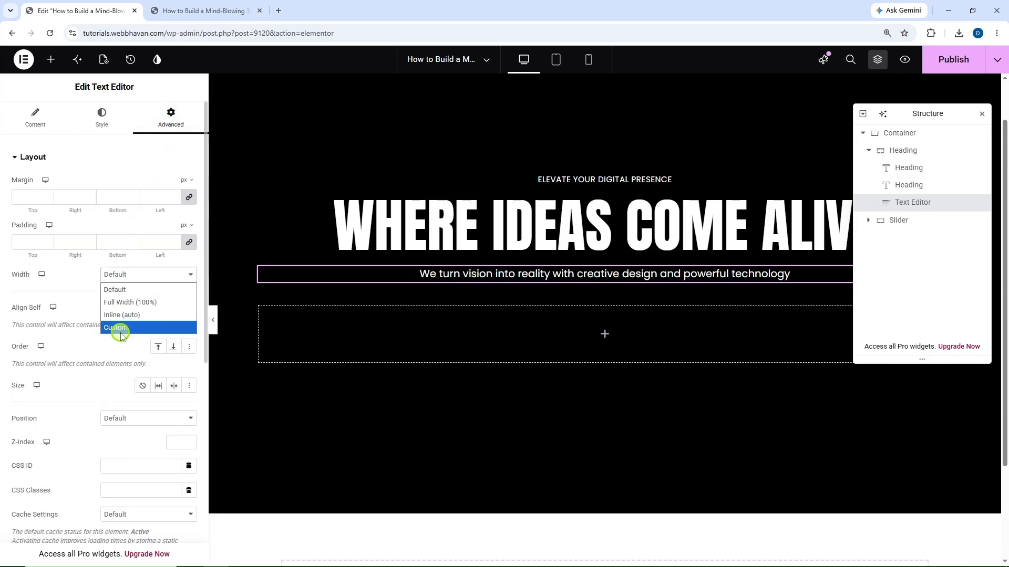
pyautogui.click(120, 328)
pyautogui.moveTo(15, 314); pyautogui.dragTo(77, 311)
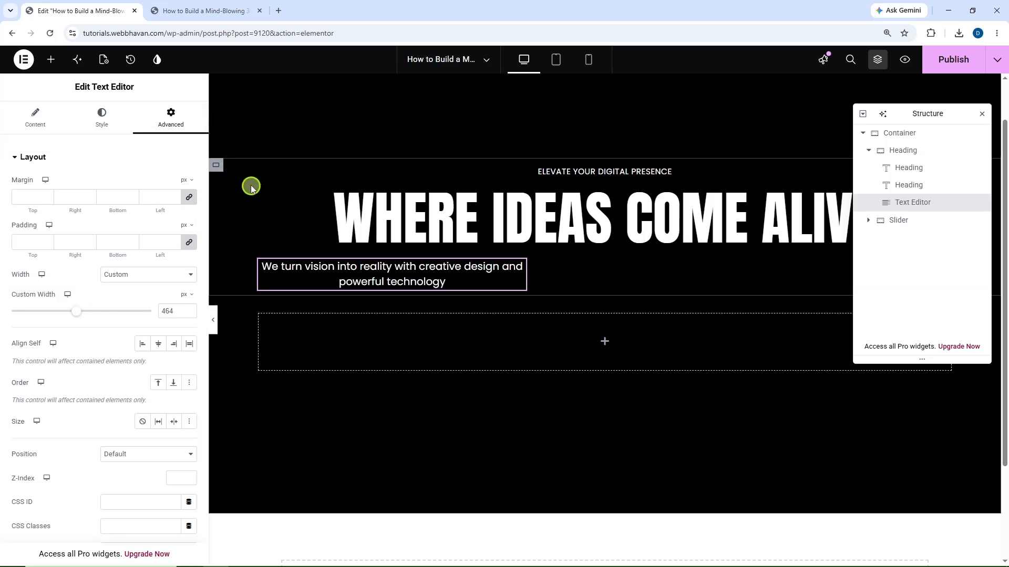
pyautogui.click(216, 165)
pyautogui.click(158, 414)
# Step: Set the Slider container's content width to Full Width and remove its padding
pyautogui.scroll(-2, 499, 263)
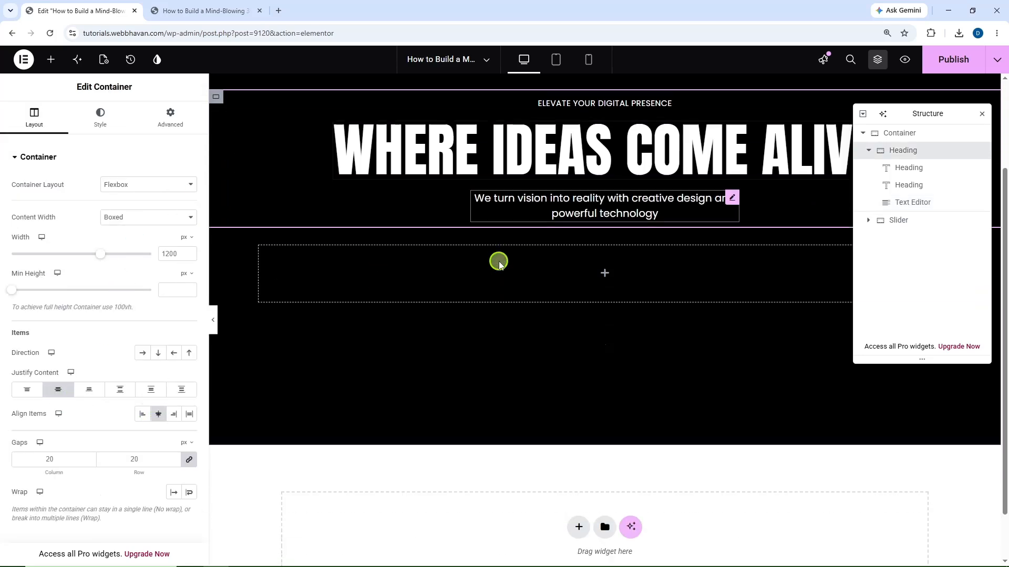
pyautogui.click(217, 210)
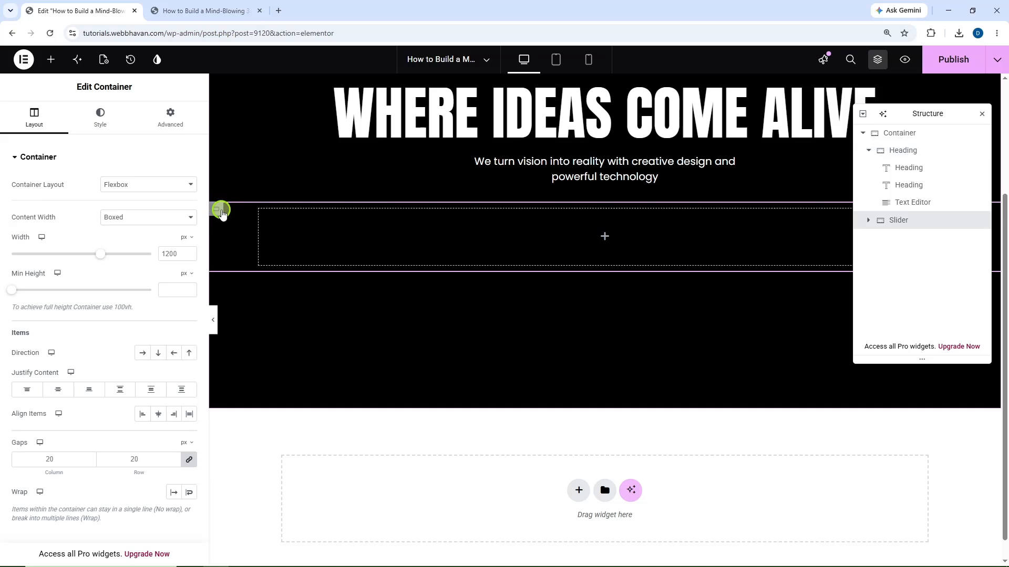
pyautogui.click(140, 218)
pyautogui.click(140, 246)
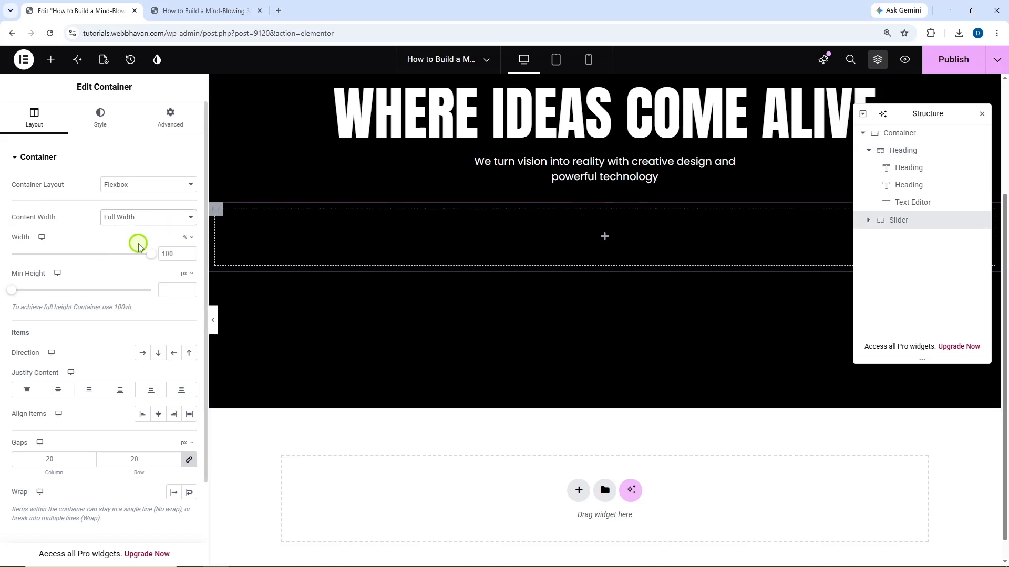
pyautogui.click(167, 138)
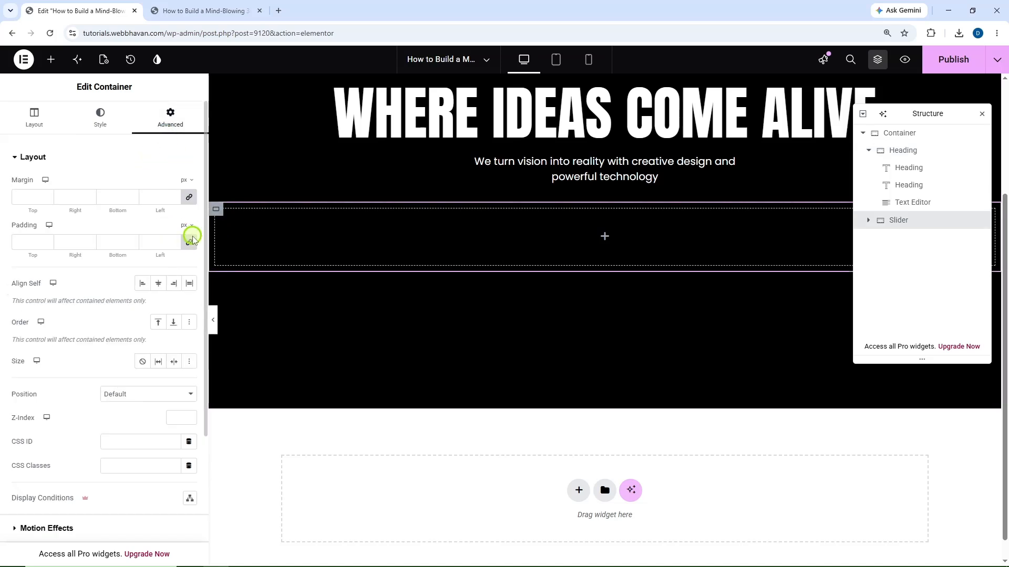
pyautogui.click(191, 241)
# Step: Add a container inside the Slider container and duplicate it
pyautogui.click(51, 59)
pyautogui.moveTo(57, 287); pyautogui.dragTo(869, 243)
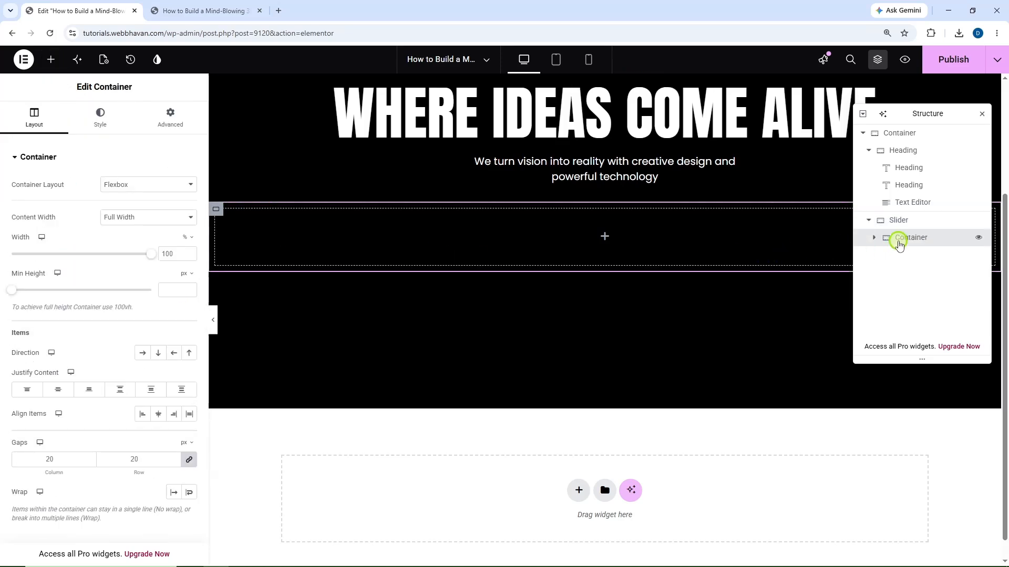
pyautogui.rightClick(899, 241)
pyautogui.click(903, 265)
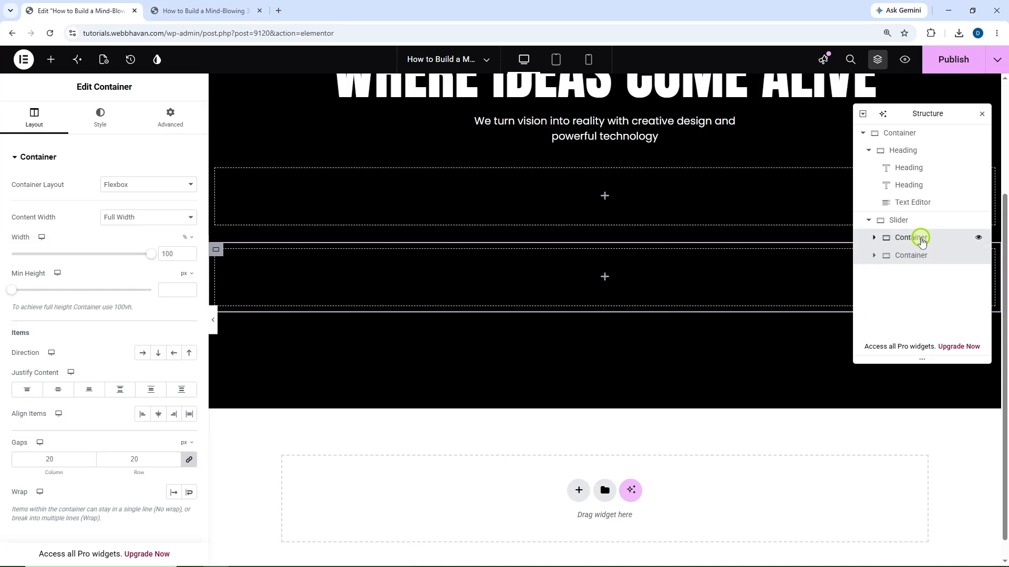
# Step: Rename the two containers inside Slider as Left Slider and Right Slider, and collapse the Heading container in the structure
pyautogui.doubleClick(917, 238)
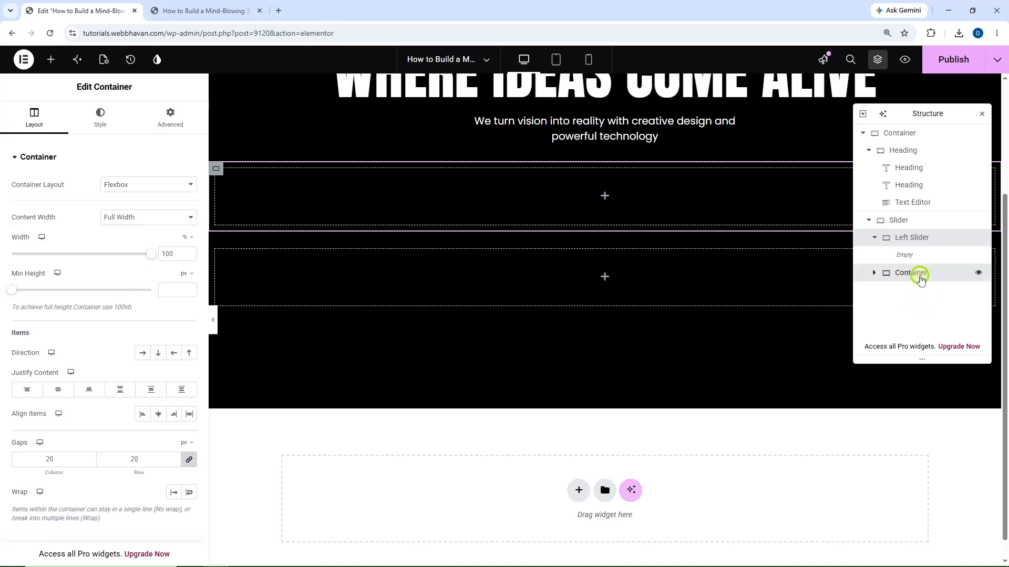
pyautogui.doubleClick(919, 275)
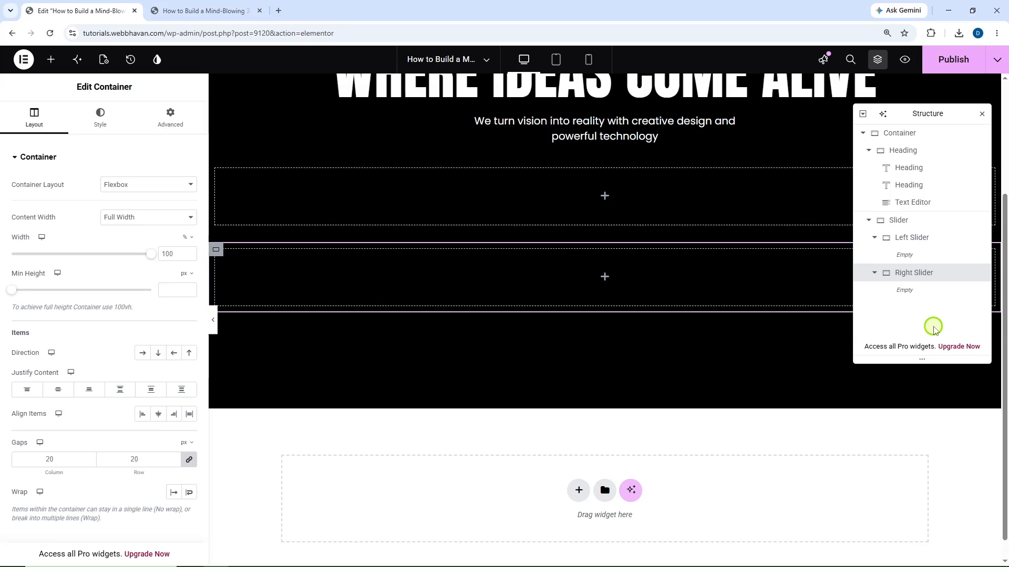
pyautogui.click(869, 150)
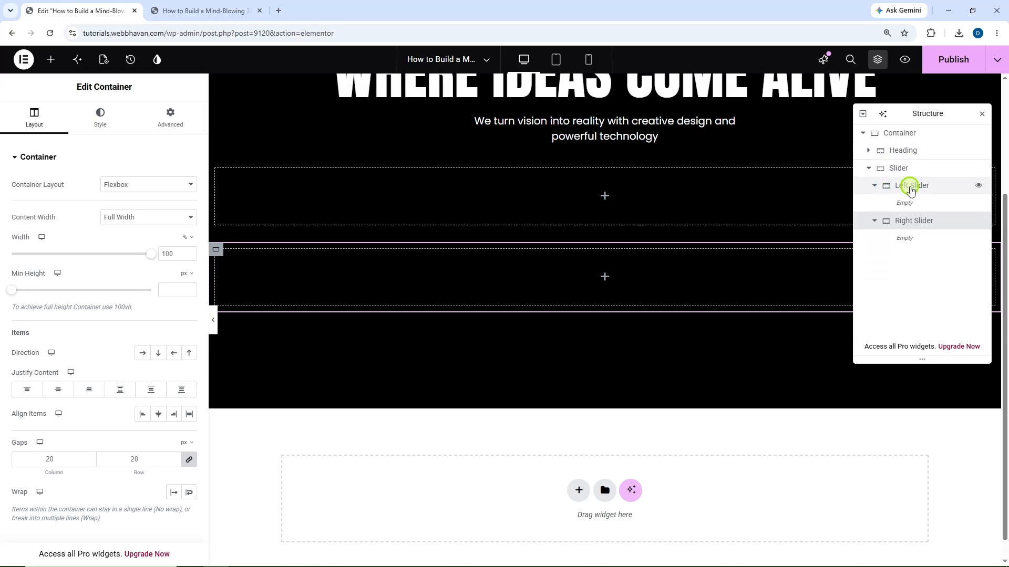
# Step: Set the Slider container's direction to Row - horizontal and its column and row gaps to 0
pyautogui.click(910, 188)
pyautogui.click(919, 173)
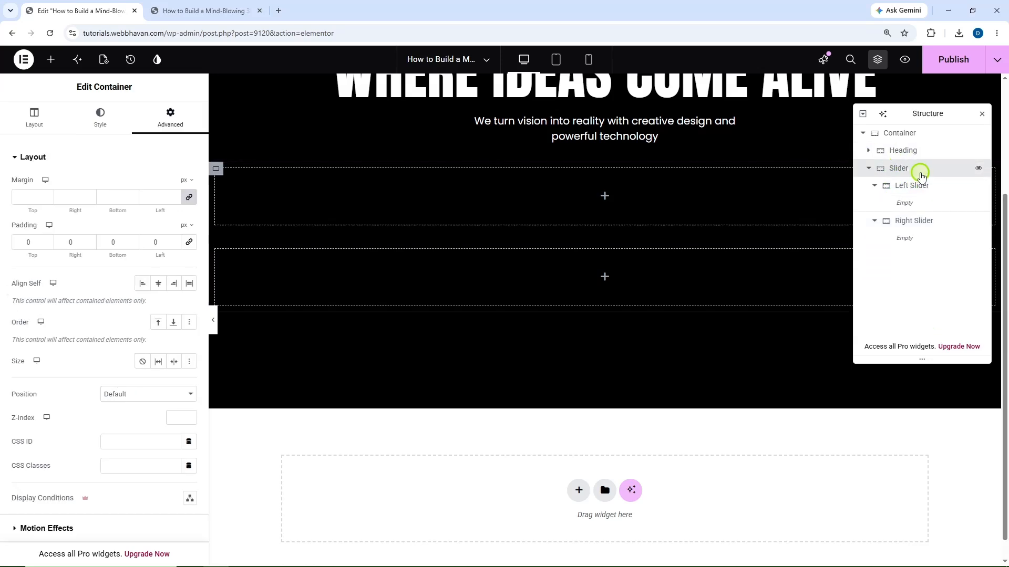
pyautogui.click(36, 116)
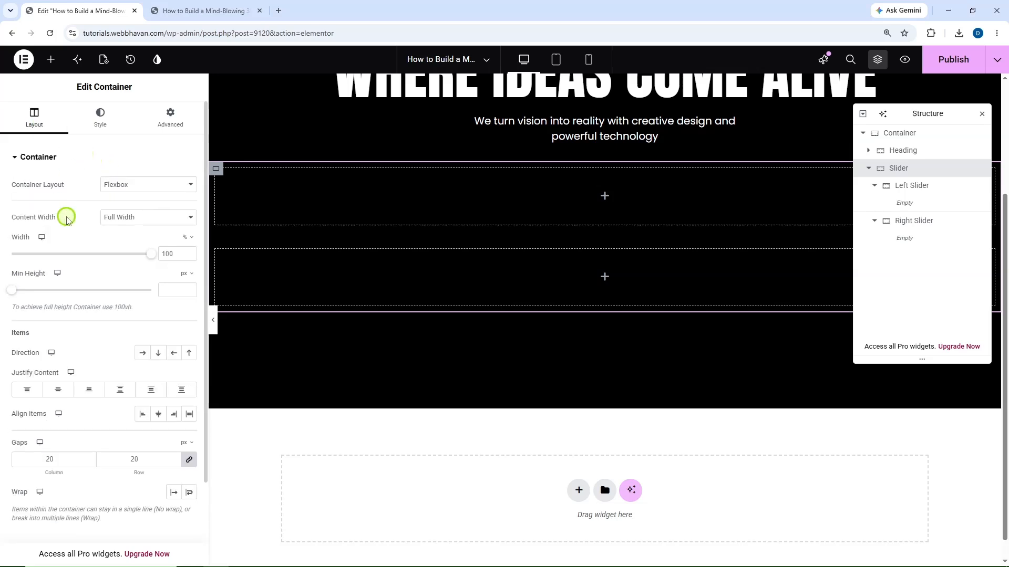
pyautogui.scroll(-2, 100, 294)
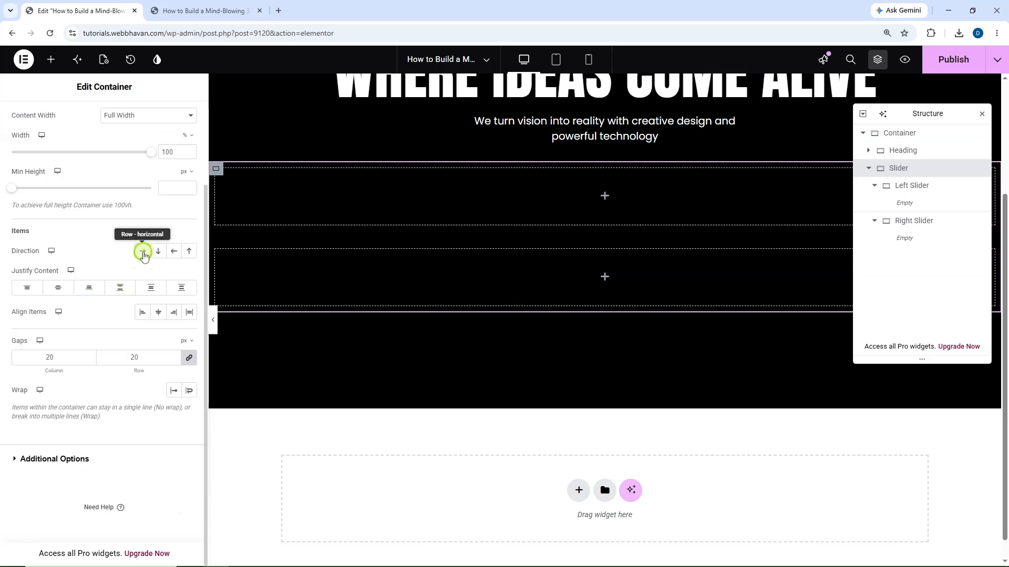
pyautogui.click(143, 252)
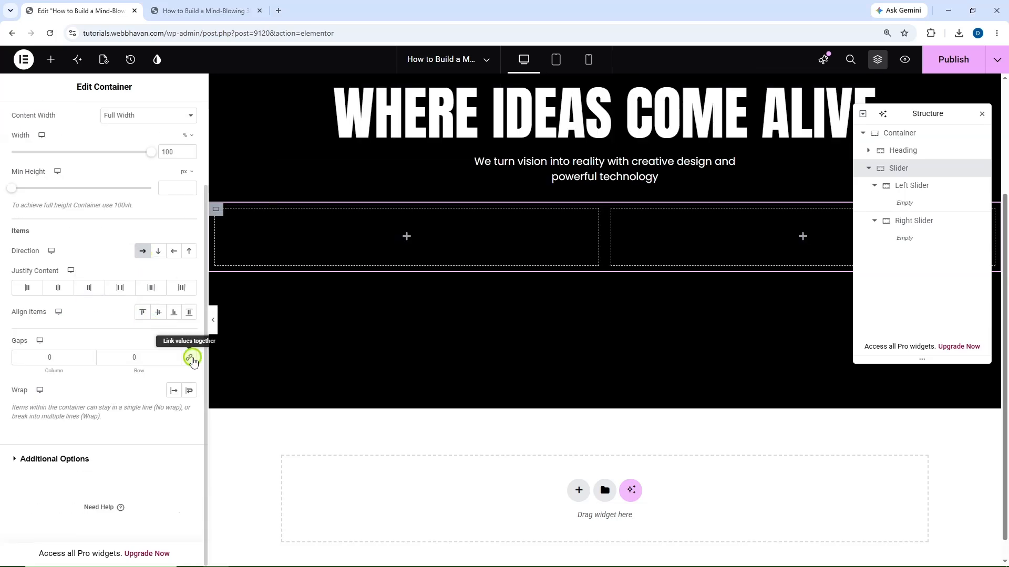
pyautogui.scroll(2, 178, 173)
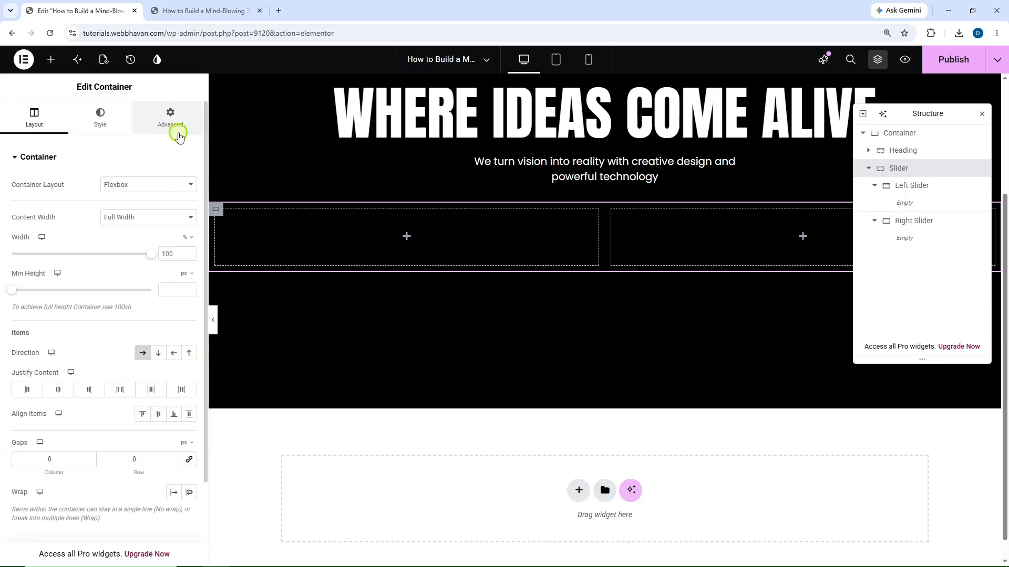
# Step: Set the padding of the Left Slider and Right Slider containers to 0 on all sides
pyautogui.click(172, 124)
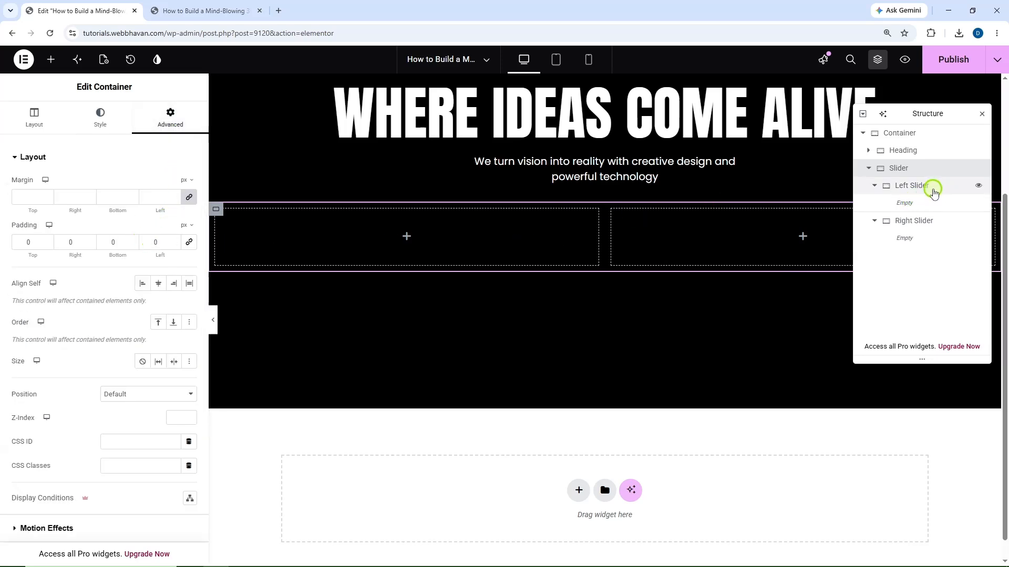
pyautogui.click(879, 188)
pyautogui.click(173, 120)
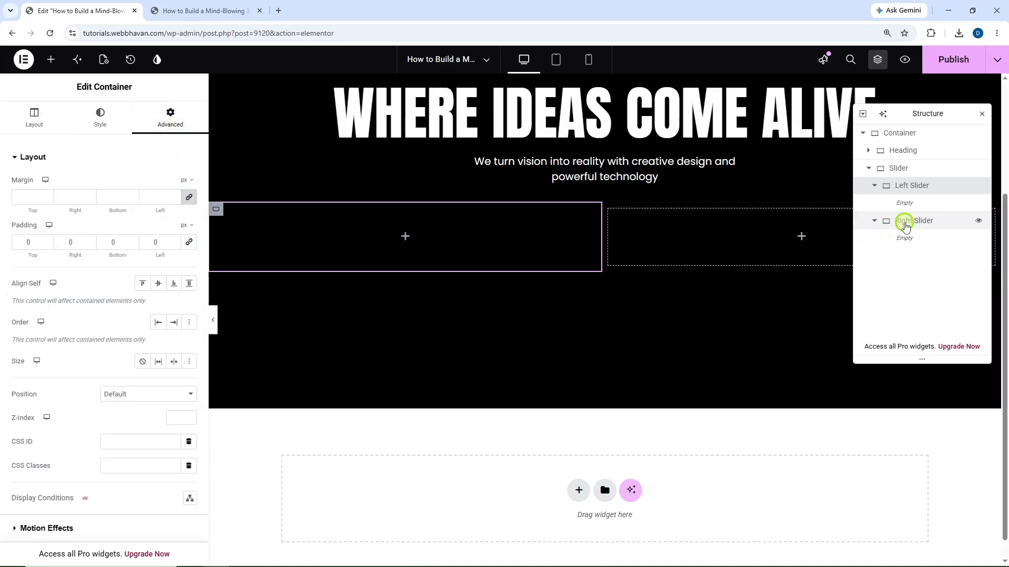
pyautogui.click(912, 221)
pyautogui.click(173, 119)
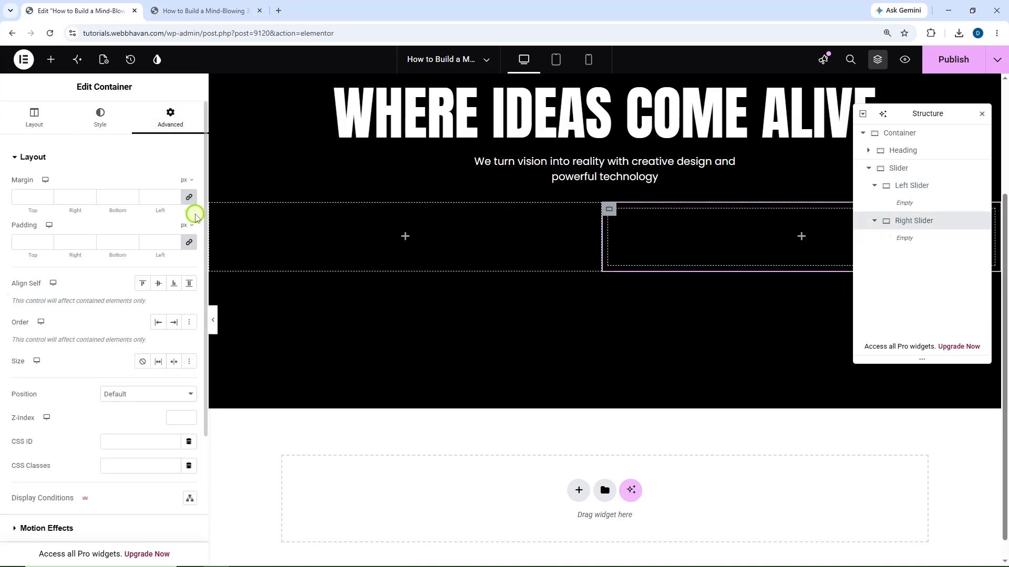
pyautogui.click(187, 244)
pyautogui.click(925, 223)
# Step: Add an Image Carousel widget inside the Left Slider container
pyautogui.click(925, 189)
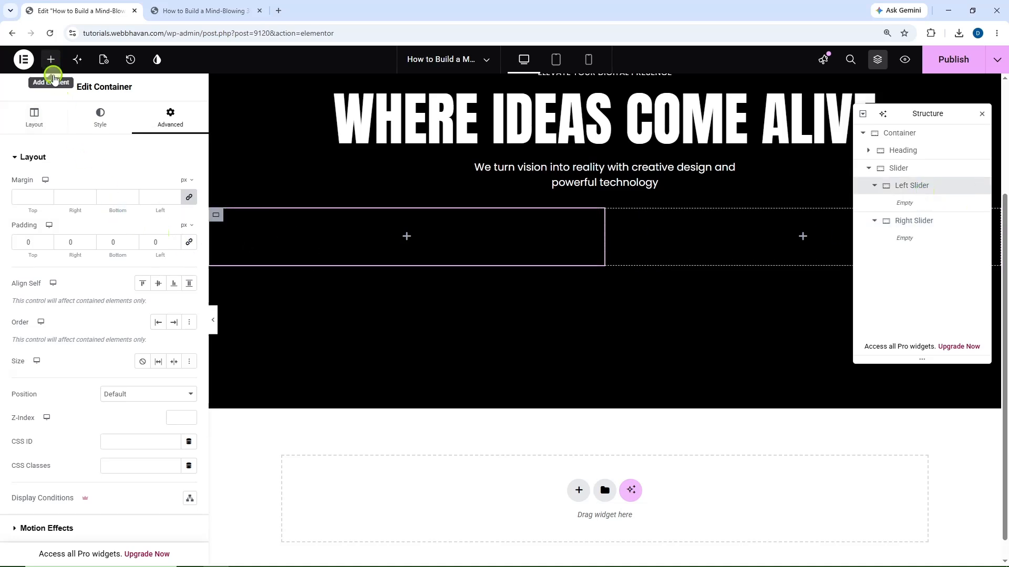
pyautogui.click(51, 60)
pyautogui.scroll(-10, 63, 220)
pyautogui.scroll(4, 79, 254)
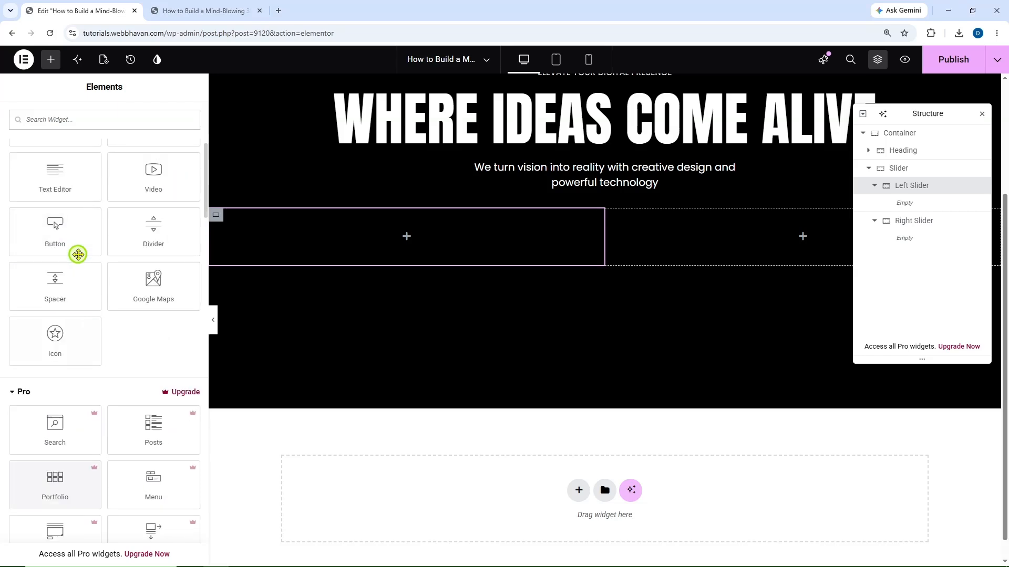
pyautogui.write('imag')
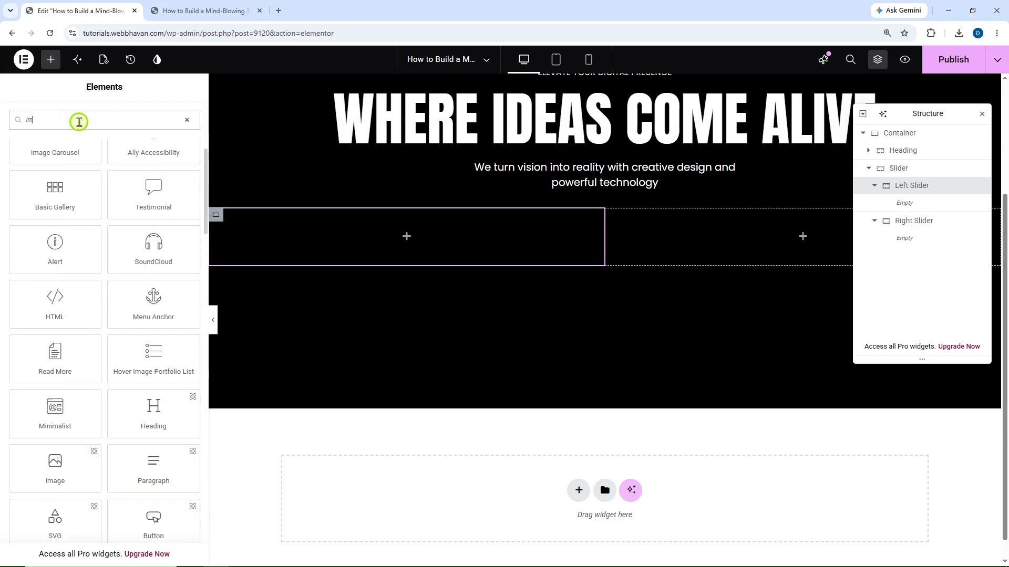
pyautogui.click(65, 226)
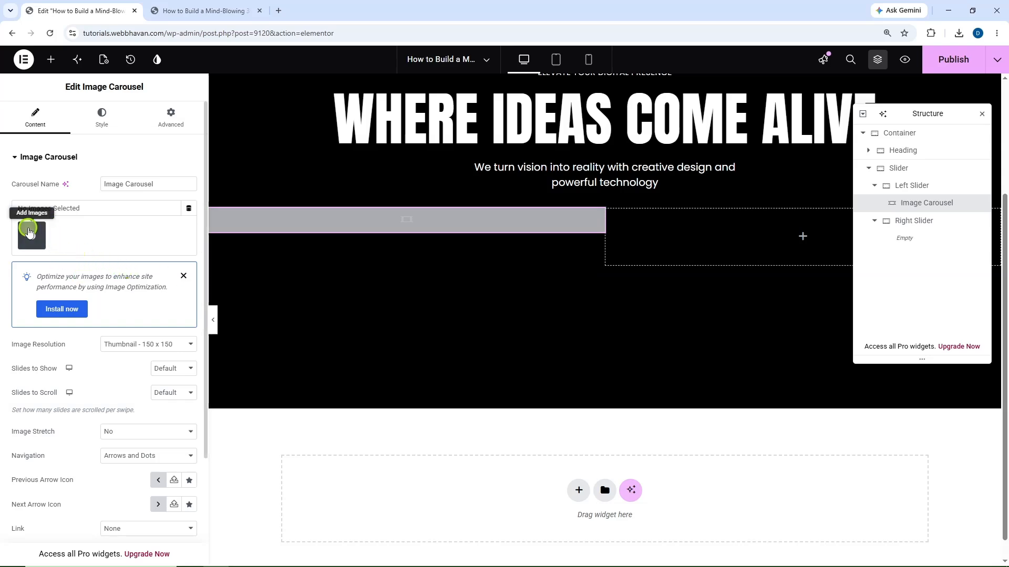
# Step: Fill the carousel with slider-img-1 through slider-img-5 from the media library and insert them as a new gallery
pyautogui.click(31, 235)
pyautogui.click(168, 234)
pyautogui.click(281, 210)
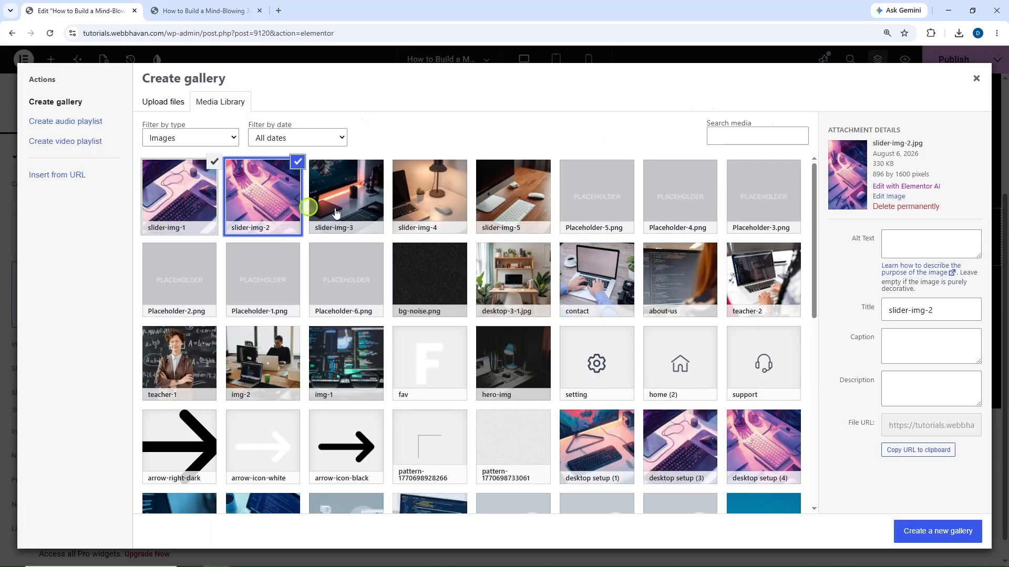
pyautogui.click(356, 202)
pyautogui.click(430, 205)
pyautogui.click(534, 205)
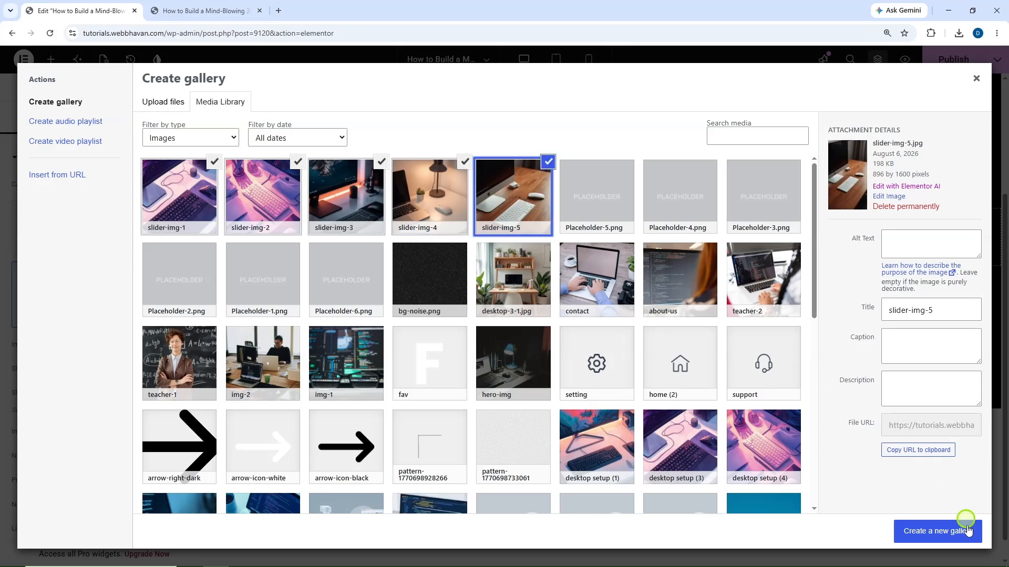
pyautogui.click(960, 545)
pyautogui.click(957, 527)
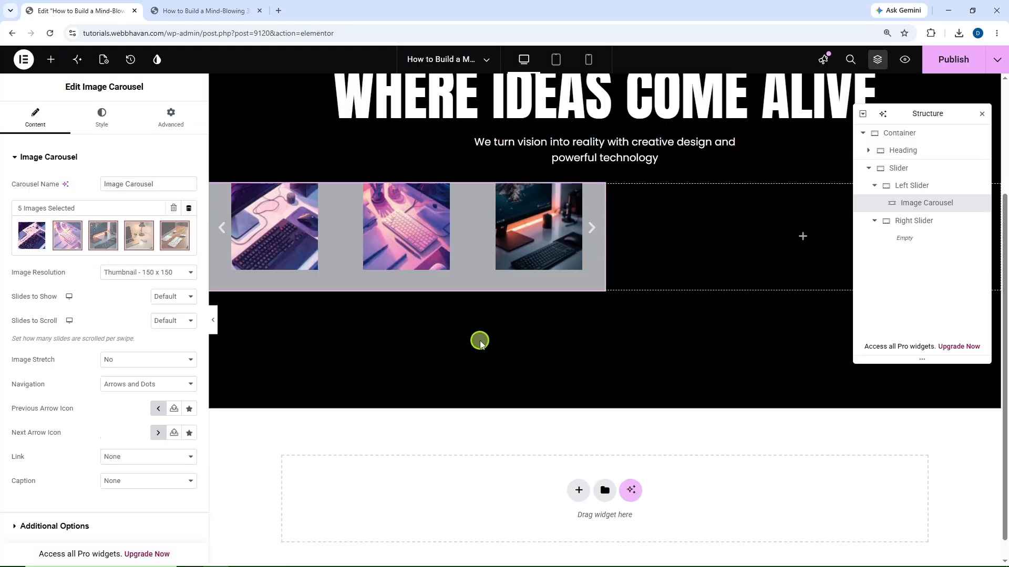
# Step: Apply a custom image resolution of 300 x 400 to the carousel
pyautogui.scroll(-1, 108, 308)
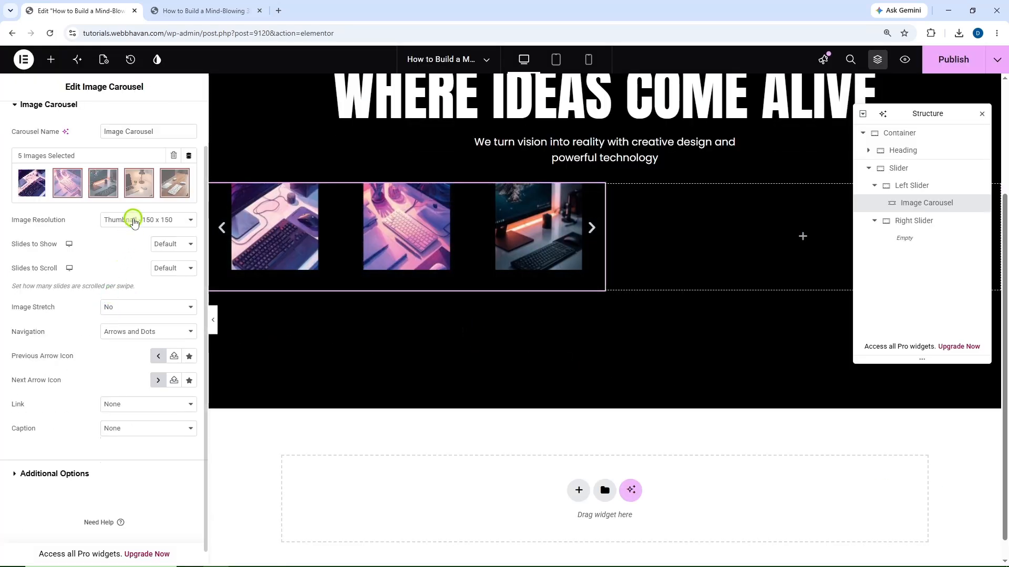
pyautogui.click(134, 221)
pyautogui.click(119, 320)
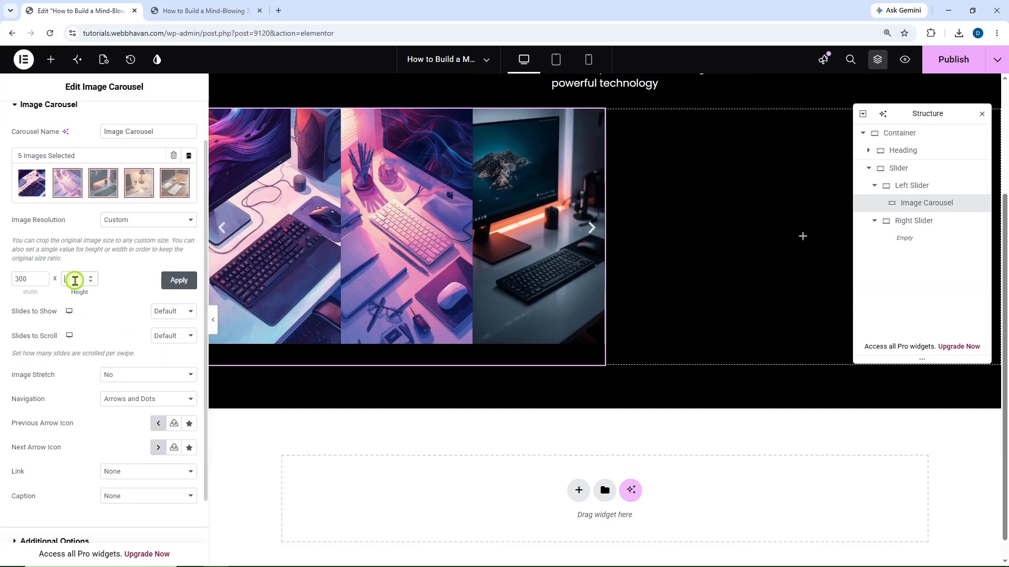
pyautogui.click(179, 283)
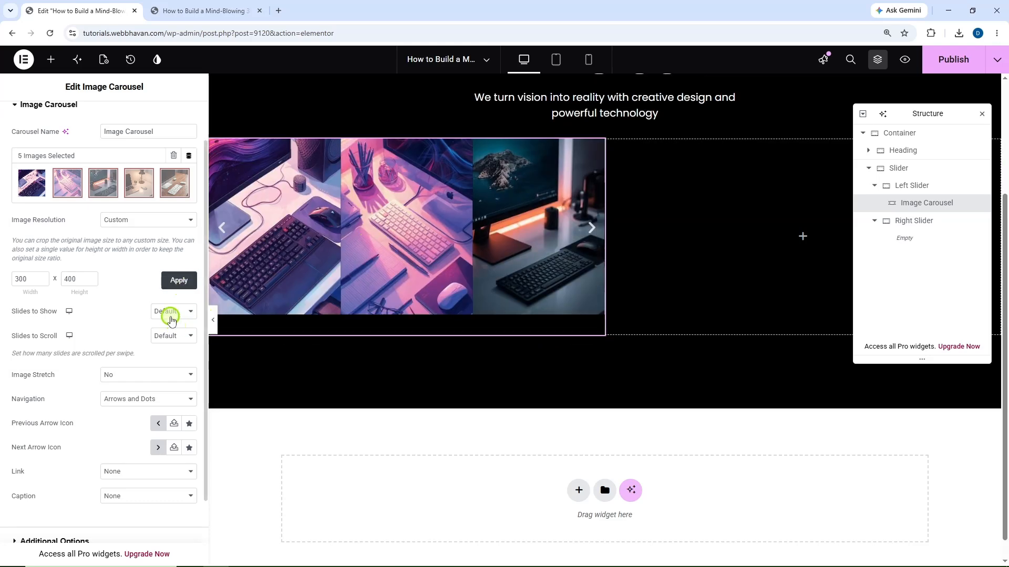
# Step: Set the carousel to show 3 slides and scroll 1 at a time, with Navigation set to None
pyautogui.click(170, 315)
pyautogui.click(166, 352)
pyautogui.click(168, 338)
pyautogui.click(168, 347)
pyautogui.click(128, 399)
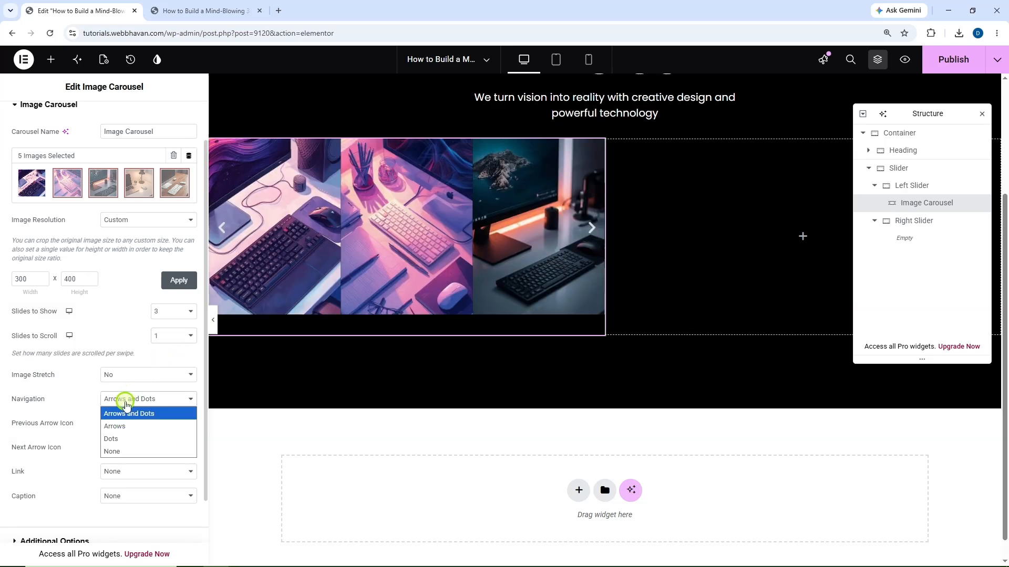
pyautogui.click(125, 452)
# Step: Turn off the carousel's Pause on Hover and Pause on Interaction, and preview the page
pyautogui.scroll(-1, 119, 399)
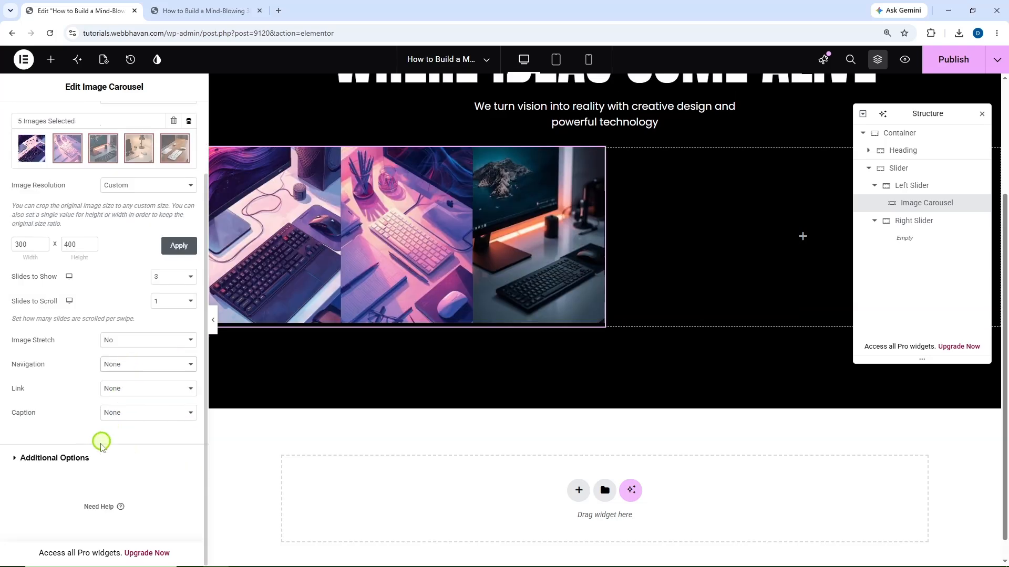
pyautogui.click(92, 451)
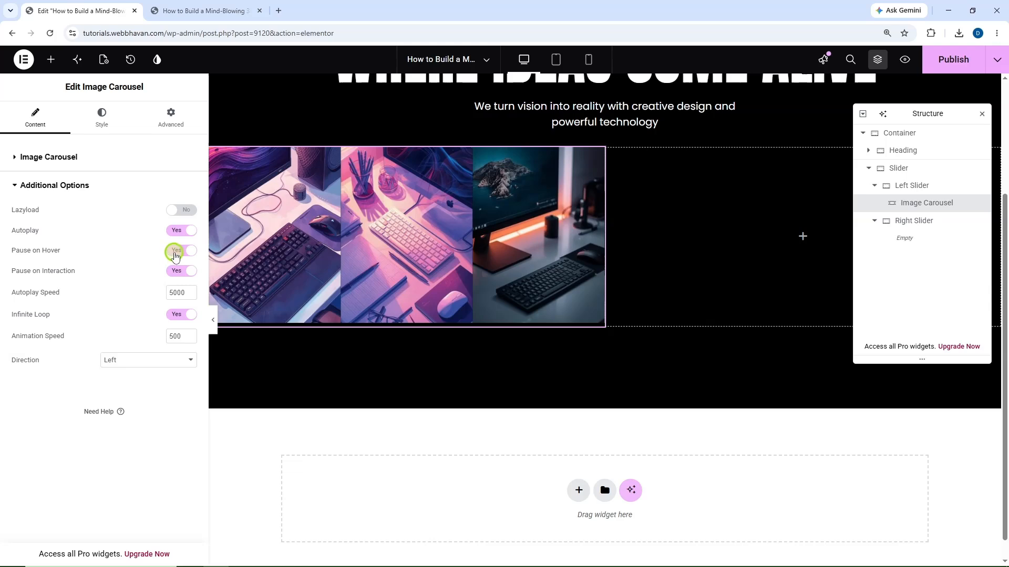
pyautogui.click(180, 271)
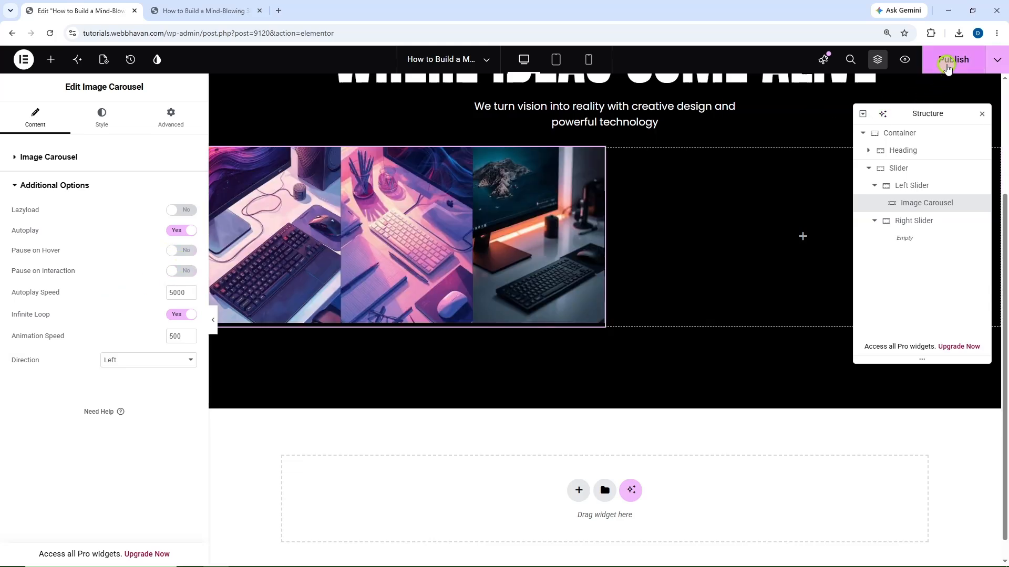
pyautogui.click(908, 61)
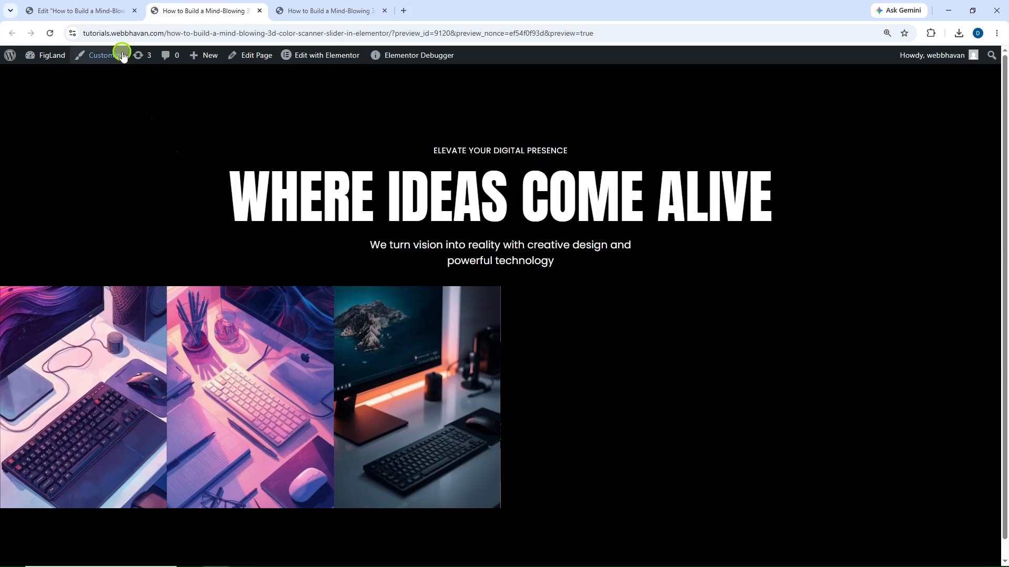
pyautogui.click(116, 16)
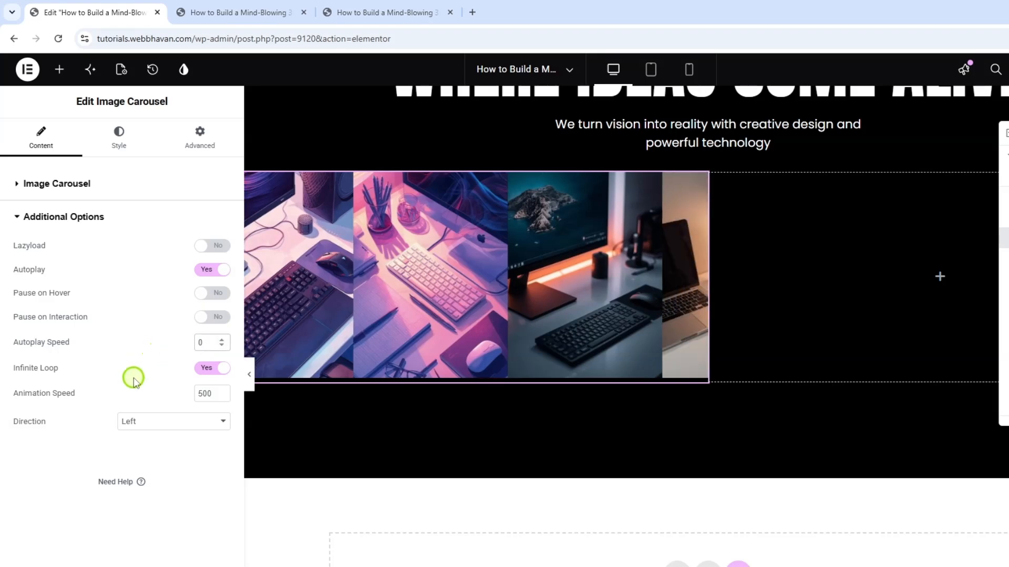
# Step: Set the carousel's Autoplay Speed to 0 and Animation Speed to 3000, and check the motion on the previewed page
pyautogui.moveTo(79, 397); pyautogui.dragTo(12, 399)
pyautogui.doubleClick(200, 393)
pyautogui.write('3000')
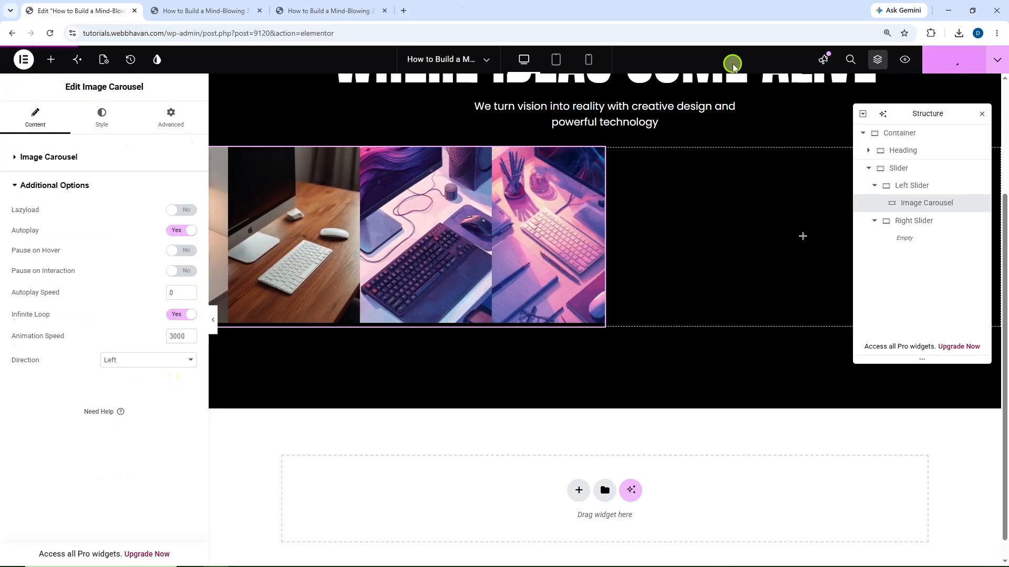
pyautogui.click(234, 13)
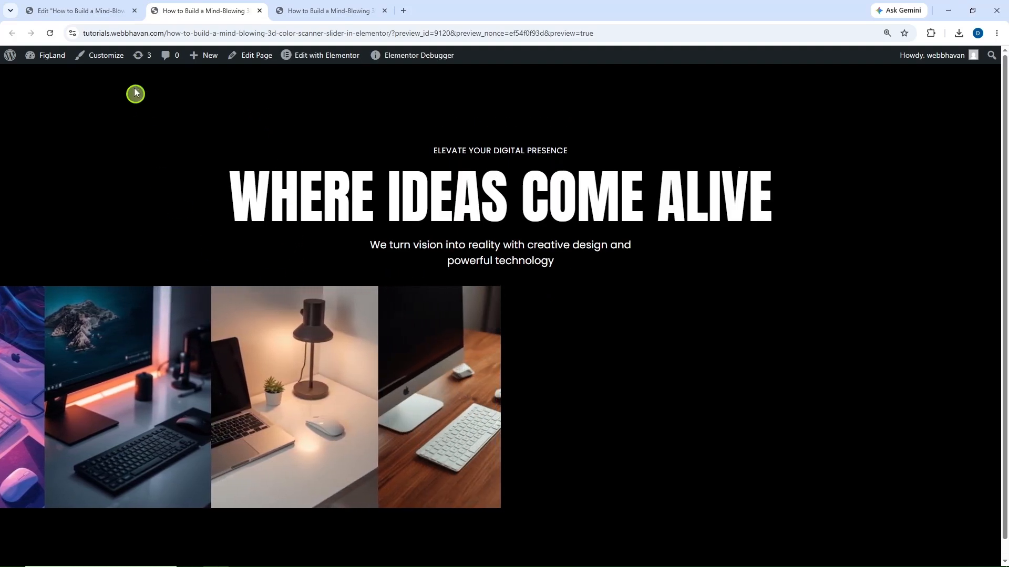
pyautogui.click(113, 13)
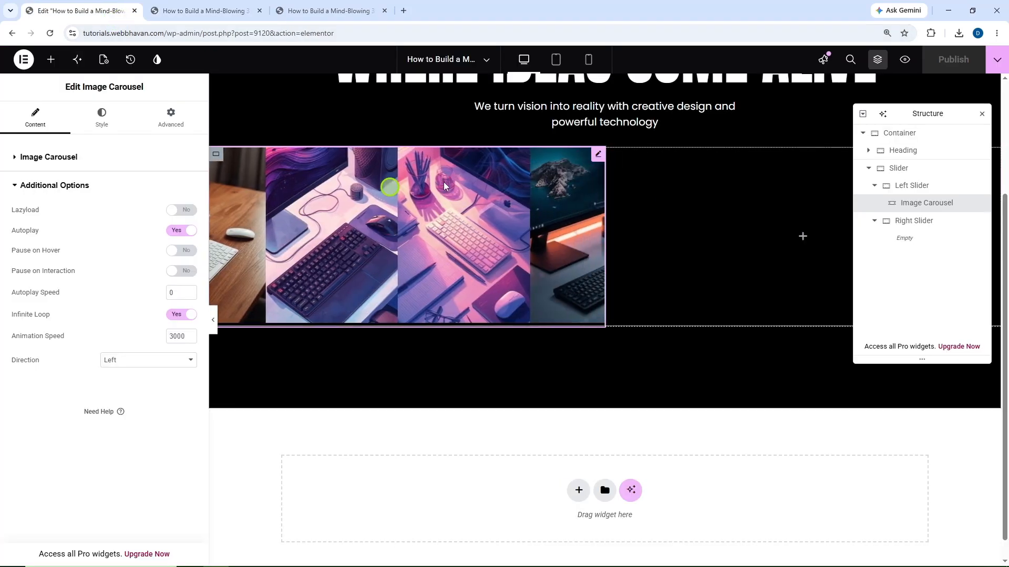
# Step: Assign the CSS class hero-slider to the Left Slider container
pyautogui.click(918, 187)
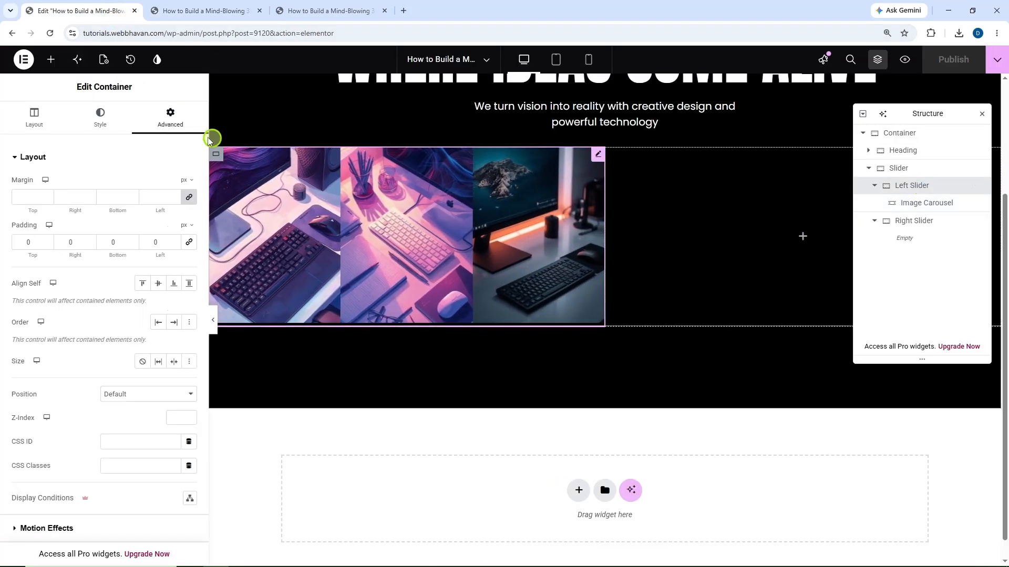
pyautogui.scroll(-4, 155, 304)
pyautogui.click(140, 285)
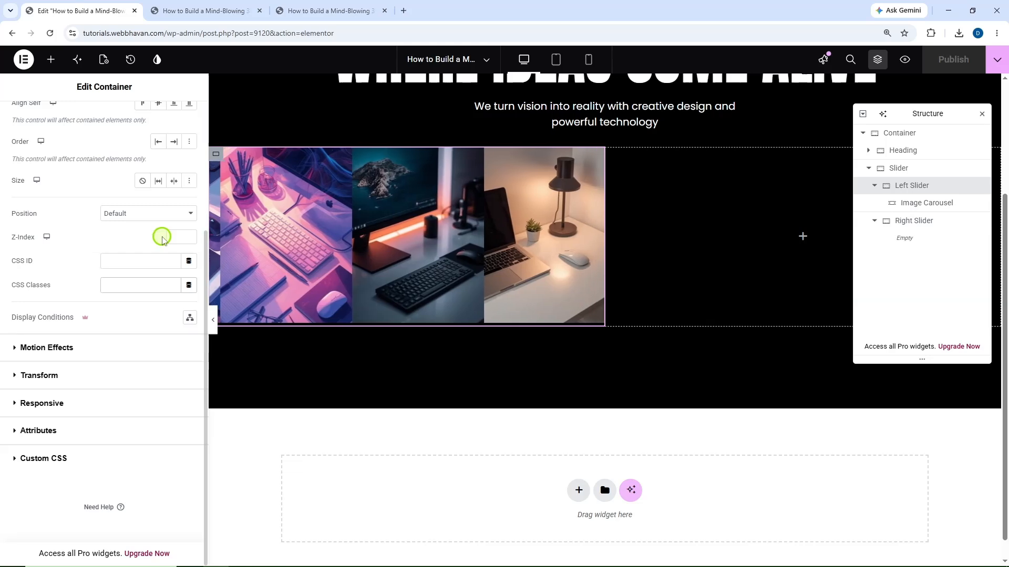
pyautogui.write('hero')
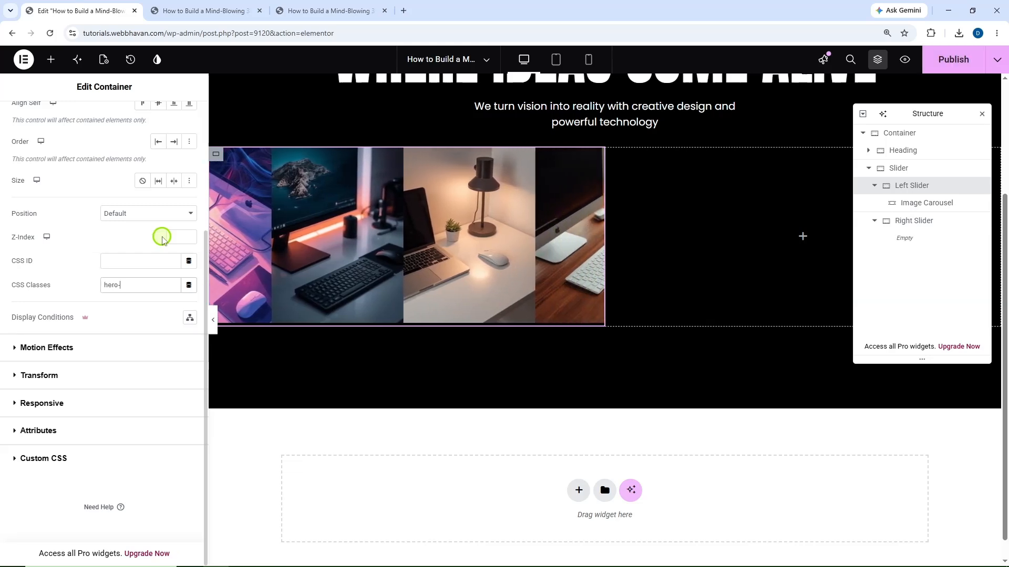
pyautogui.write('-slider')
# Step: Add an HTML widget to the Heading container, below the introductory text
pyautogui.scroll(3, 247, 255)
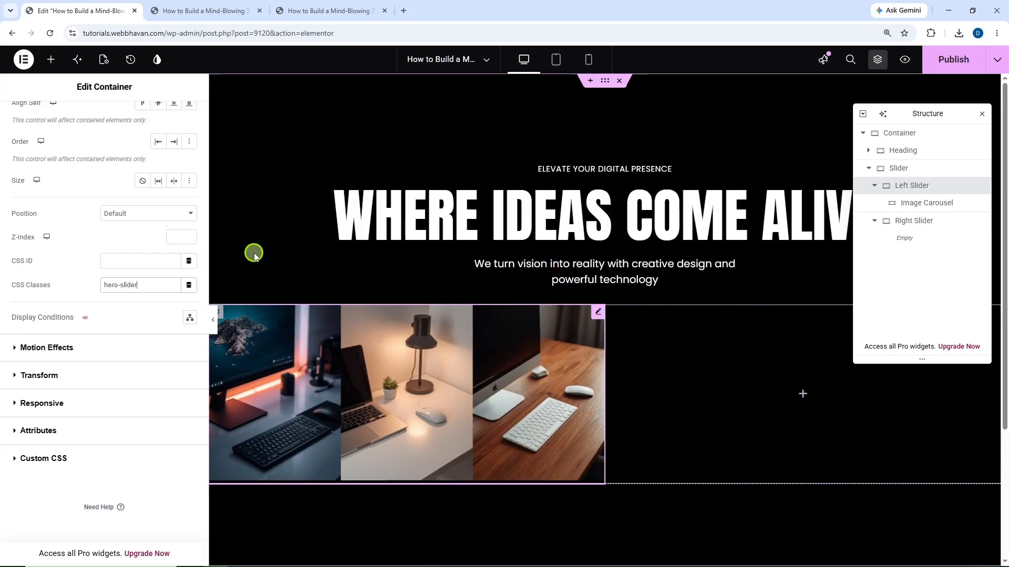
pyautogui.click(216, 164)
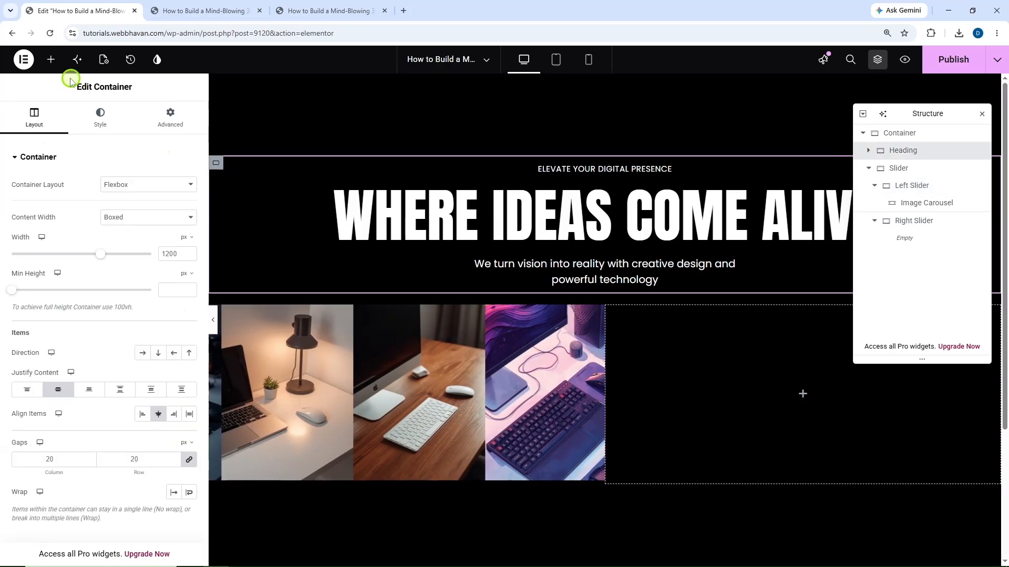
pyautogui.click(51, 60)
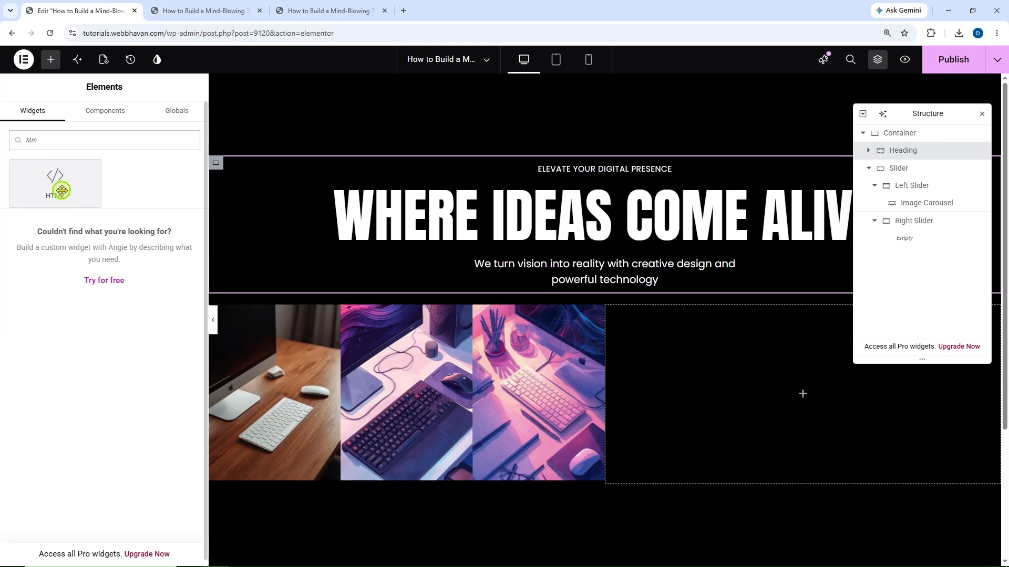
pyautogui.click(62, 190)
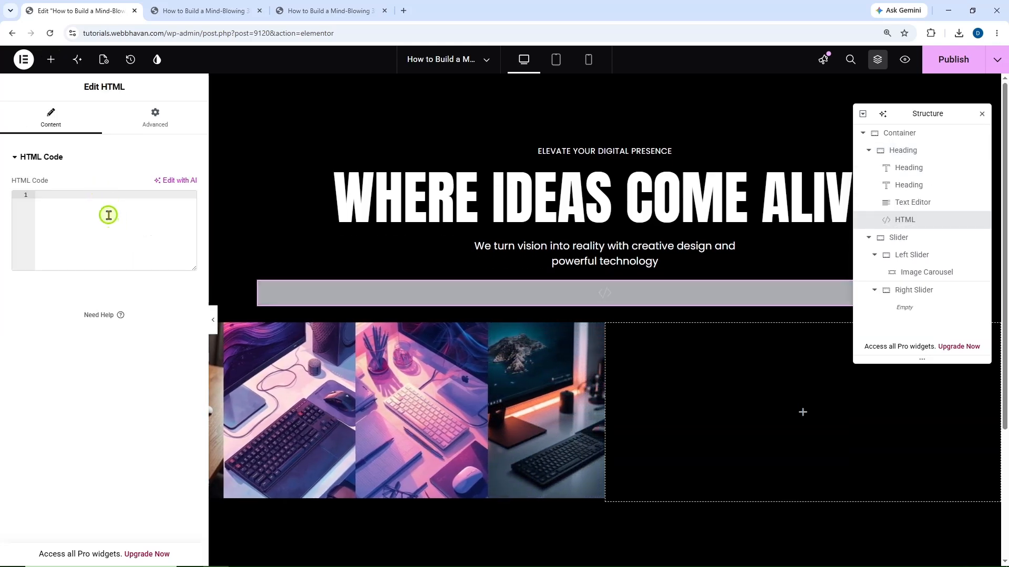
# Step: Enter opening and closing style tags in the HTML code, with blank lines between them for the CSS rules
pyautogui.write('sty')
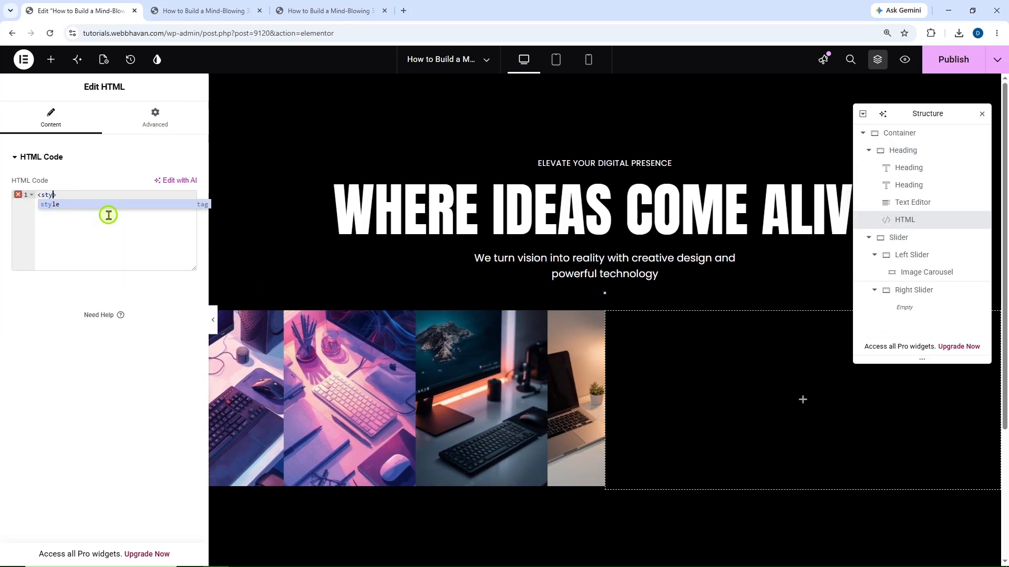
pyautogui.write('le>')
pyautogui.press('Return')
pyautogui.press('Return')
pyautogui.write('</')
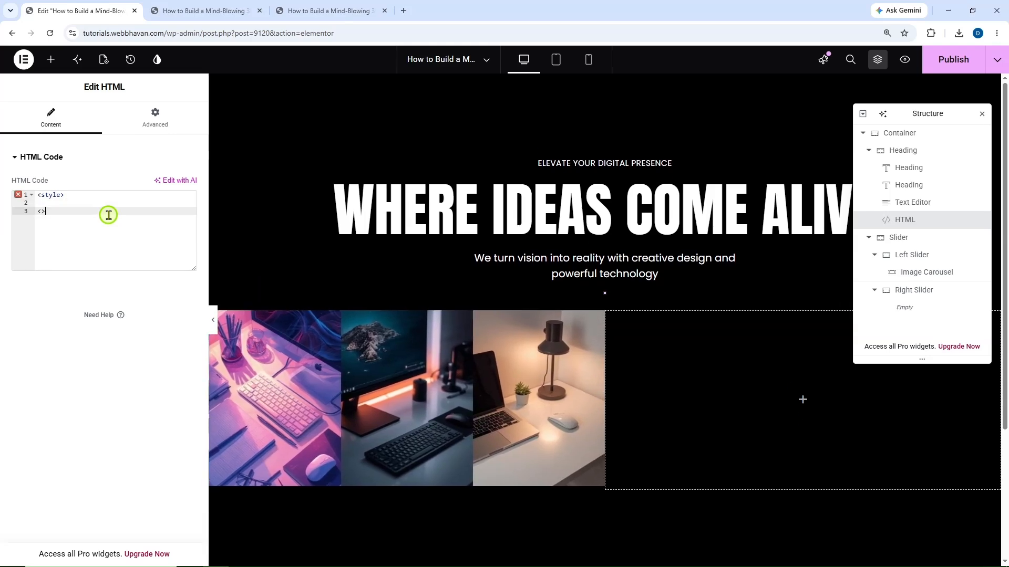
pyautogui.write('style')
pyautogui.press('Up')
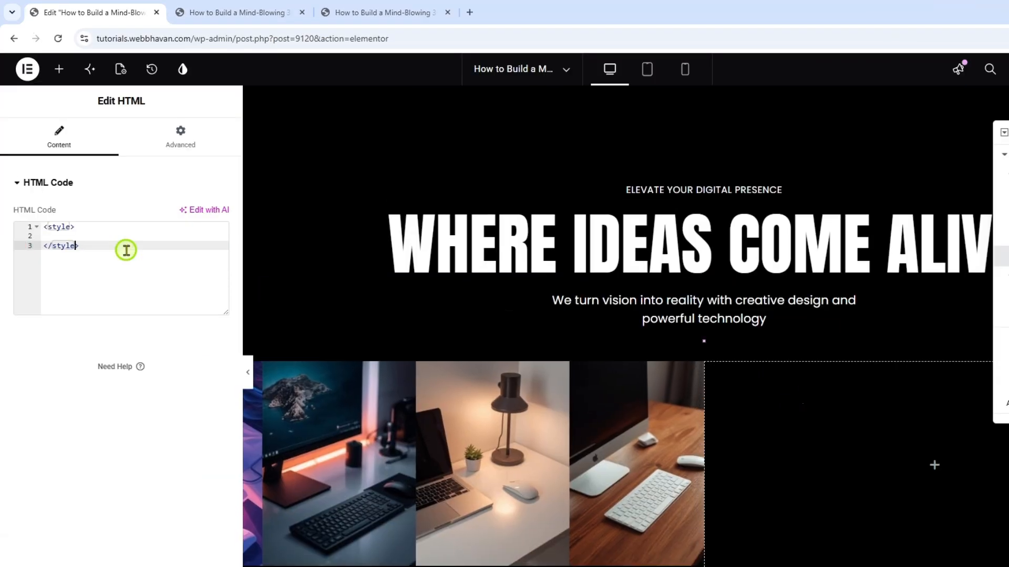
pyautogui.press('Return')
pyautogui.press('Return')
pyautogui.press('Up')
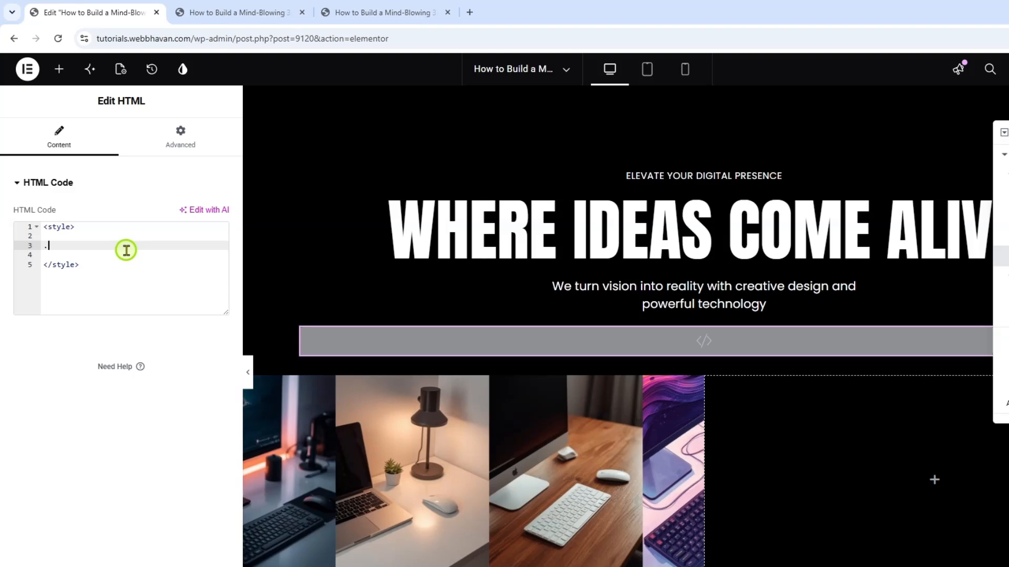
# Step: Start a CSS rule inside the style block with the selector .hero-slider .swiper-wrapper
pyautogui.write('.hero-slid')
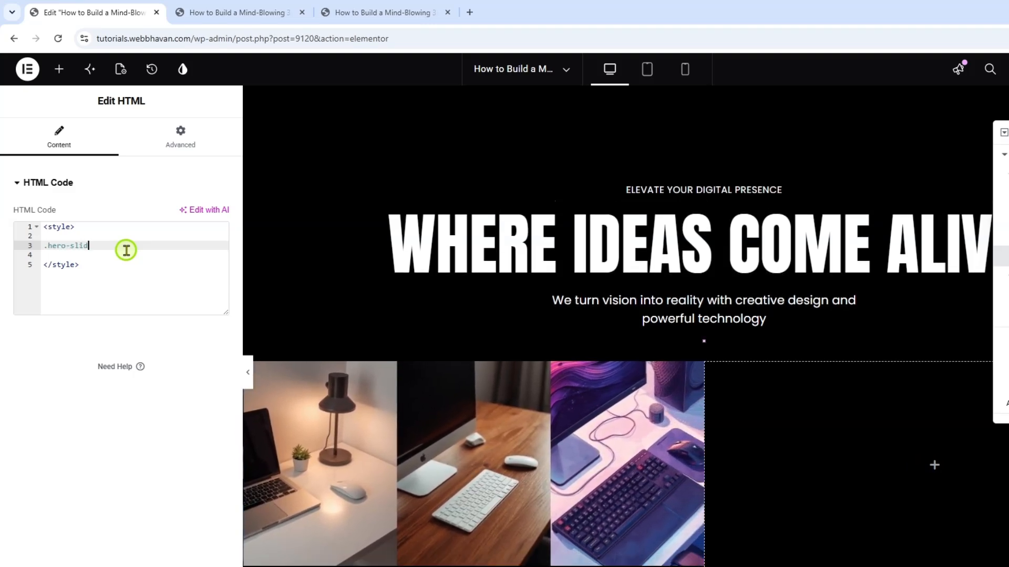
pyautogui.write('er .s')
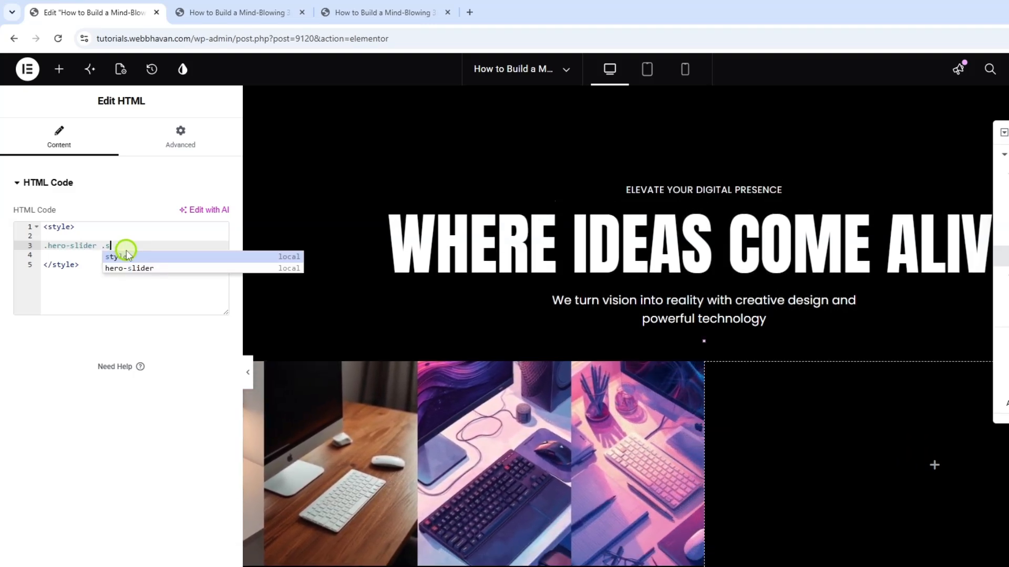
pyautogui.write('wip')
pyautogui.write('er')
pyautogui.write('-wra')
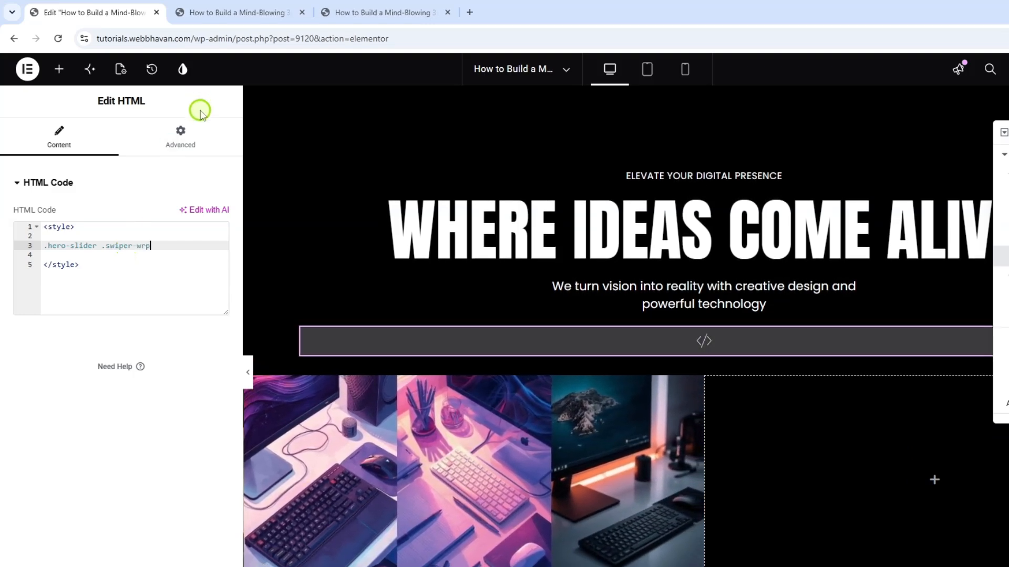
pyautogui.write('pper{')
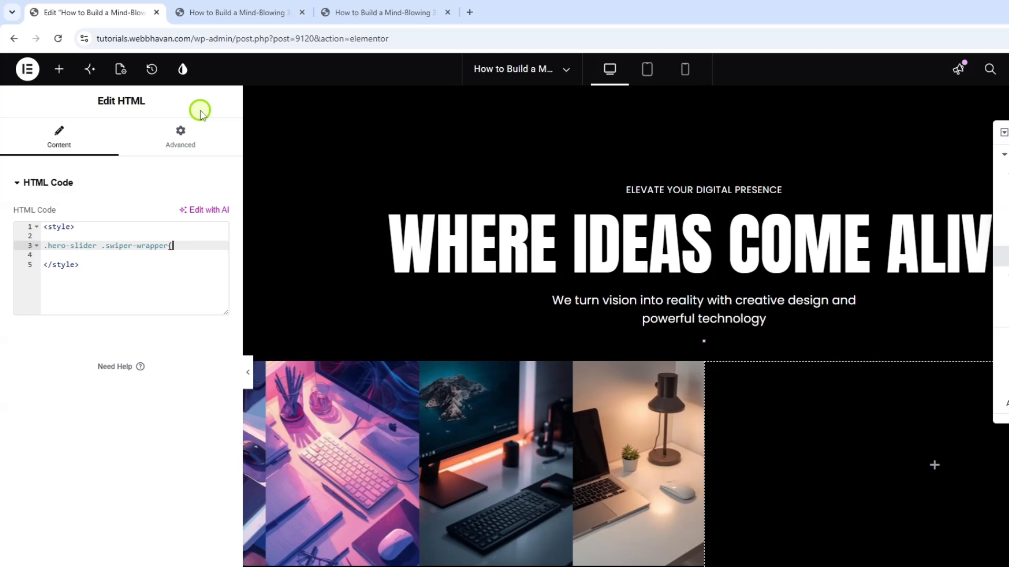
# Step: Set transition-timing-function to linear in the .swiper-wrapper rule, then publish and check the carousel motion on the previewed page
pyautogui.press('Return')
pyautogui.write('tra')
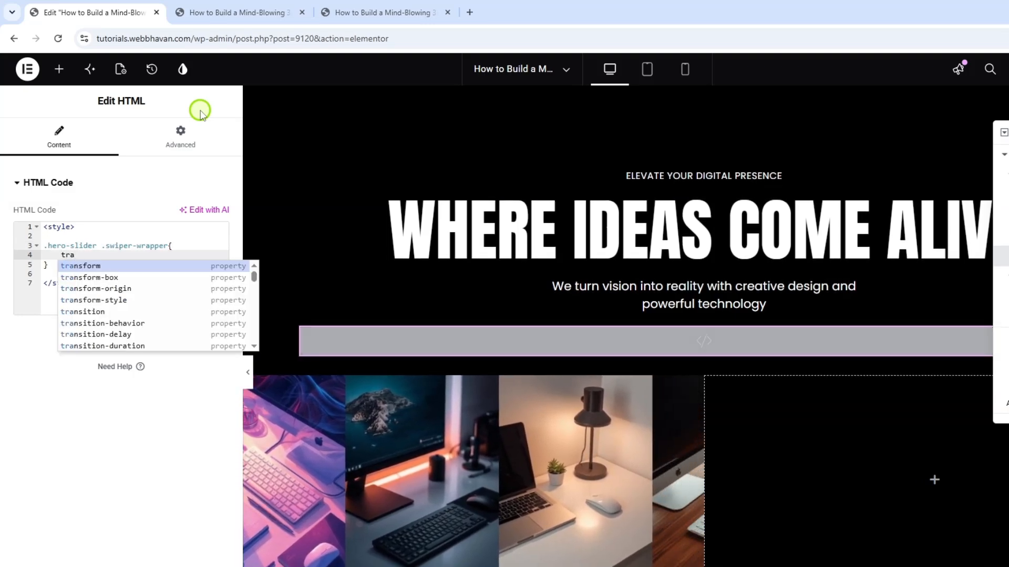
pyautogui.write('nsi')
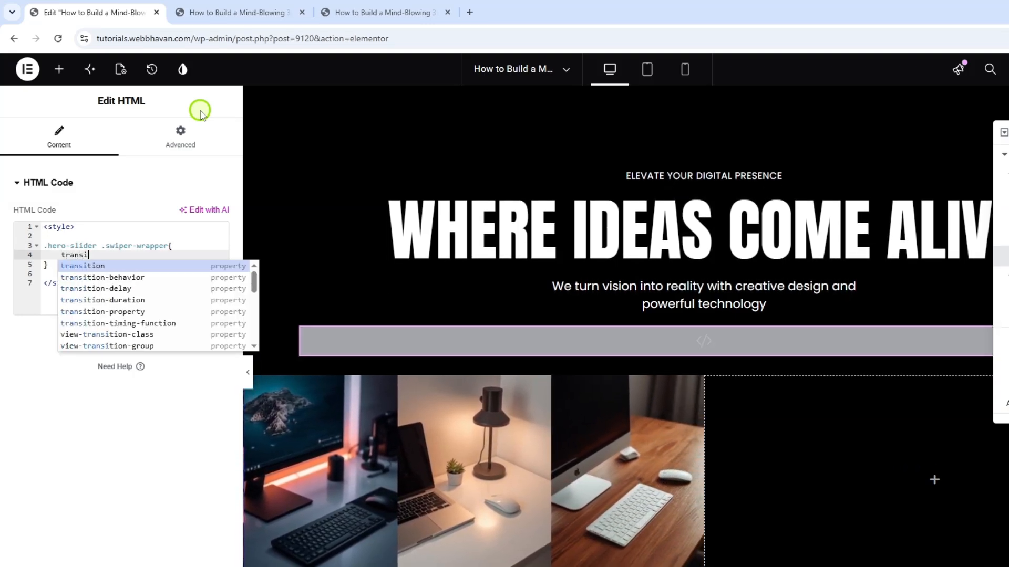
pyautogui.press('Return')
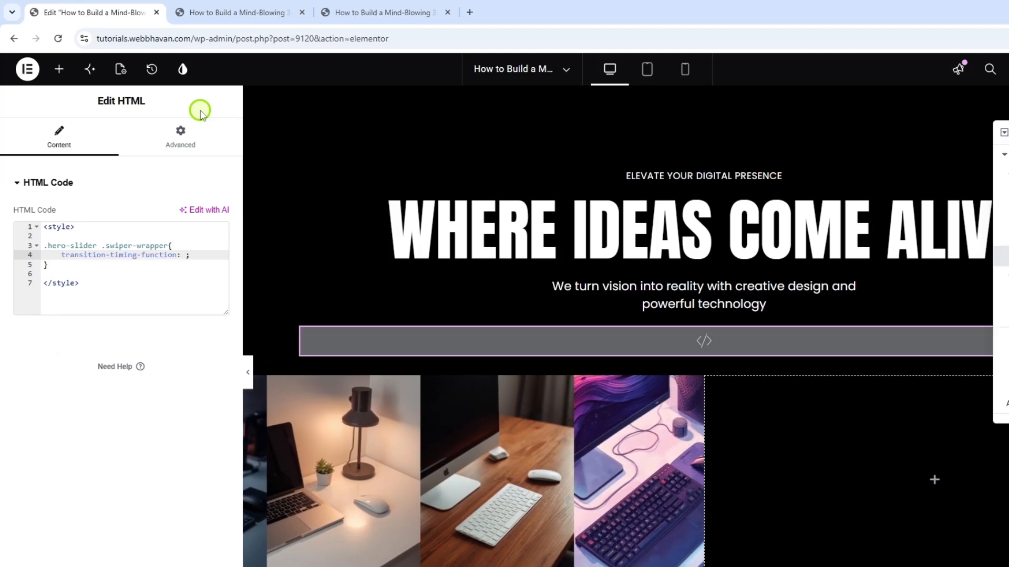
pyautogui.write('linear')
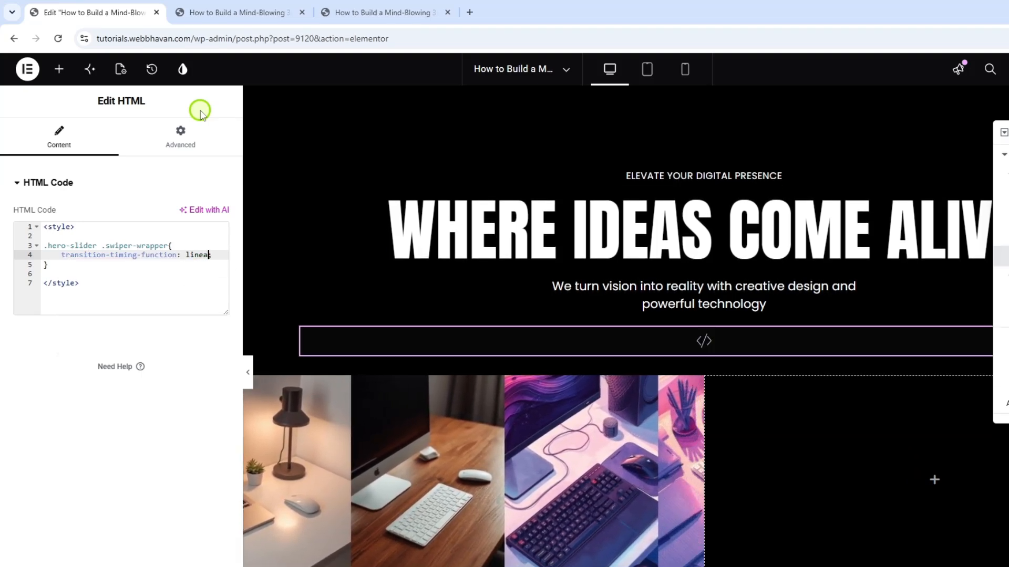
pyautogui.write(';')
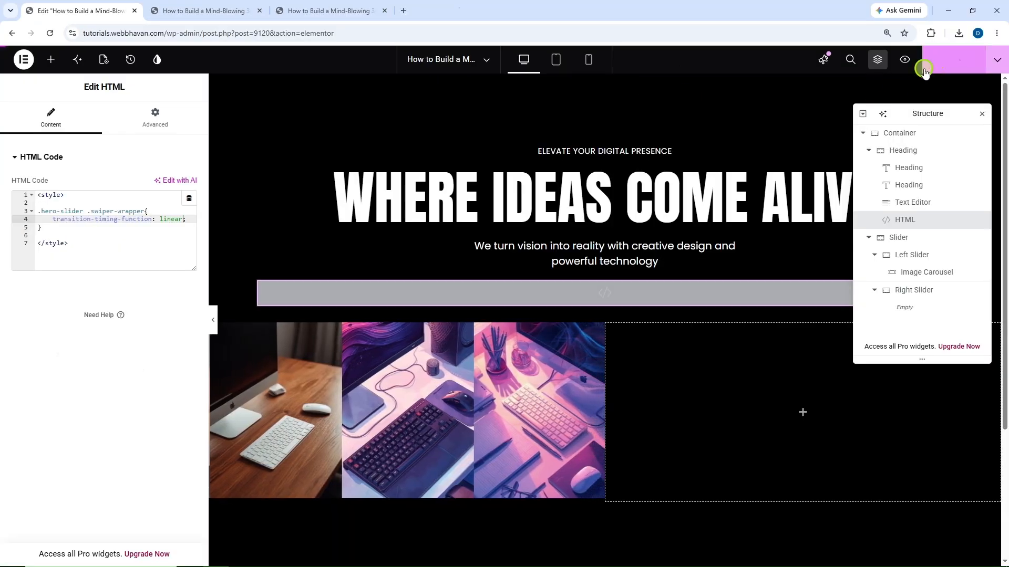
pyautogui.click(217, 12)
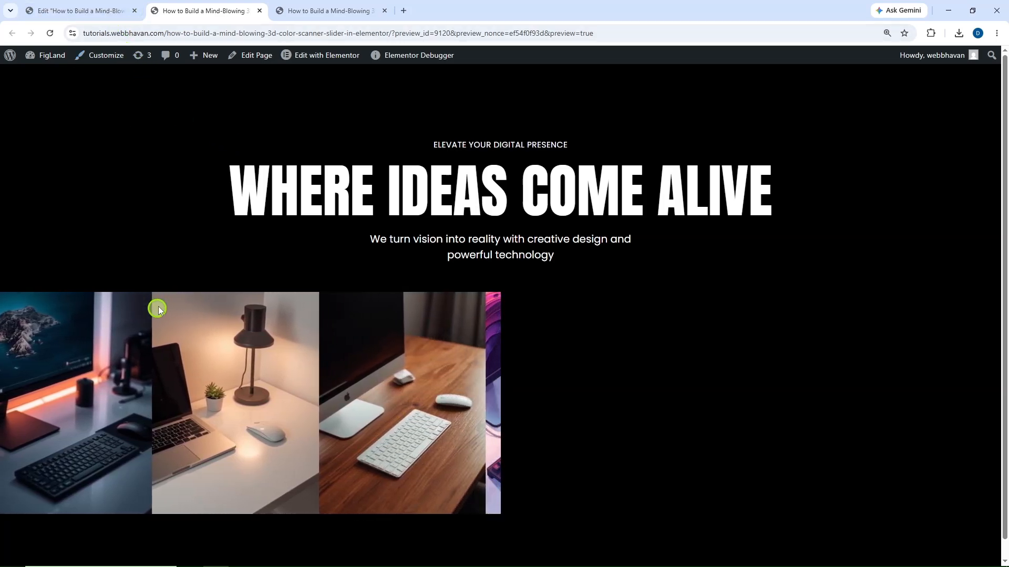
pyautogui.click(106, 12)
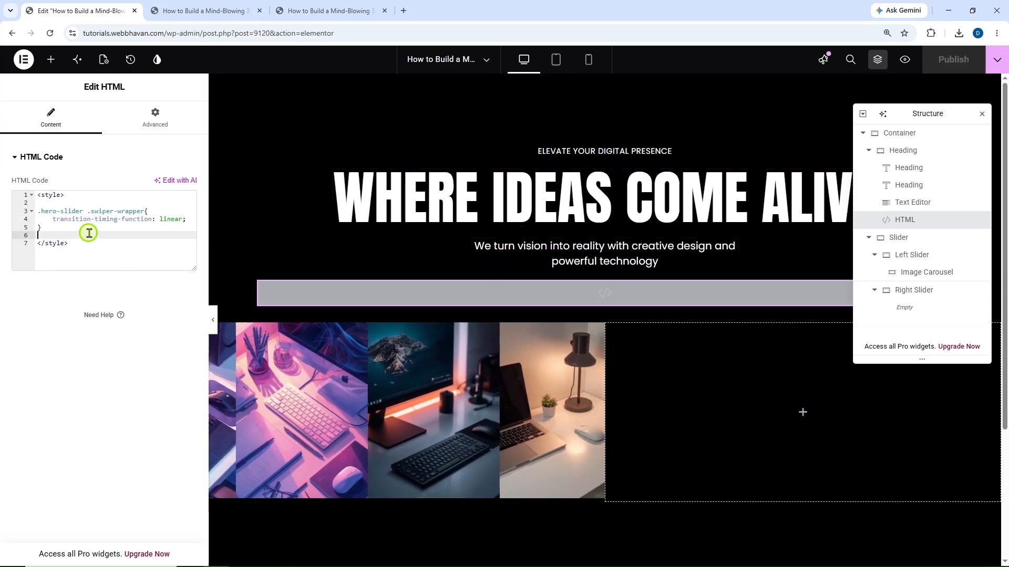
# Step: Start a second CSS rule below the first with the selector .hero-slider .swiper-slide
pyautogui.press('Return')
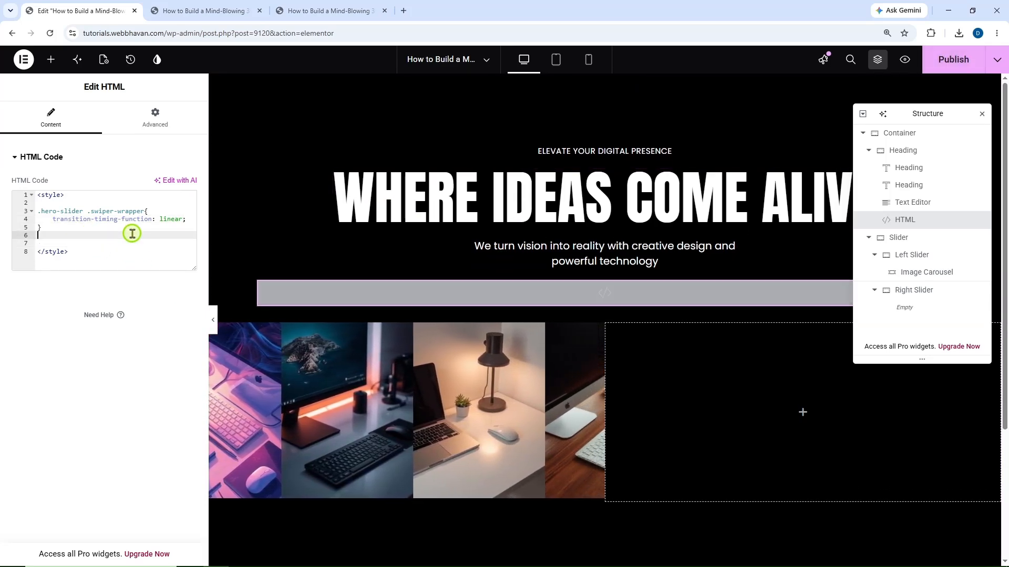
pyautogui.write('.hero-slider ')
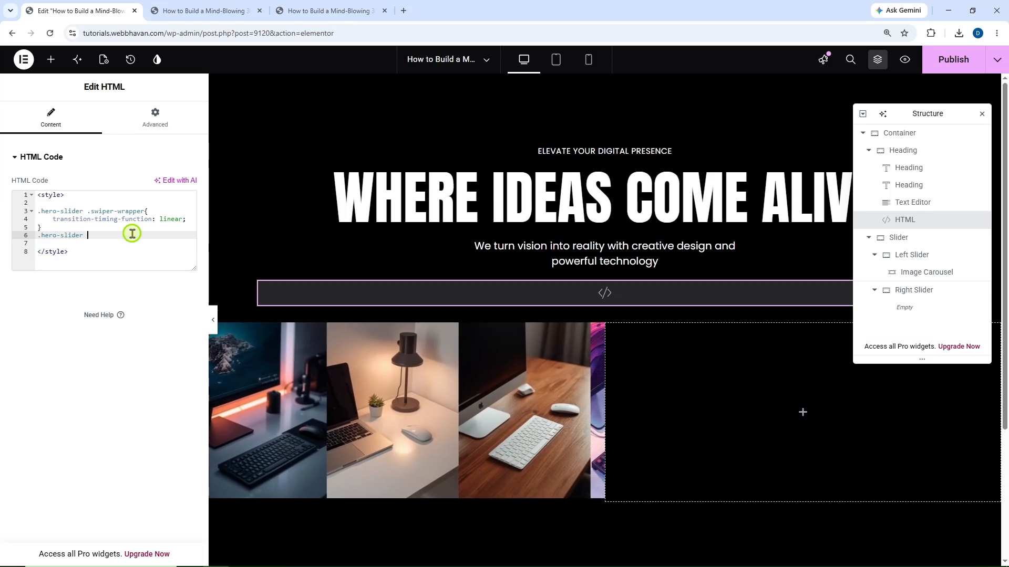
pyautogui.write('.swiper-wrapper')
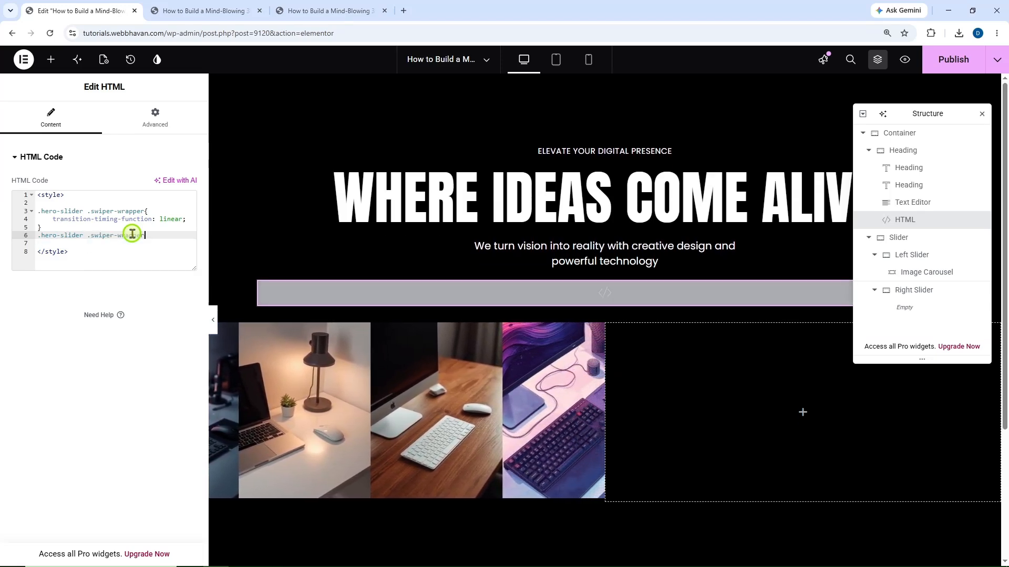
pyautogui.press('Return')
pyautogui.press('BackSpace')
pyautogui.write('s')
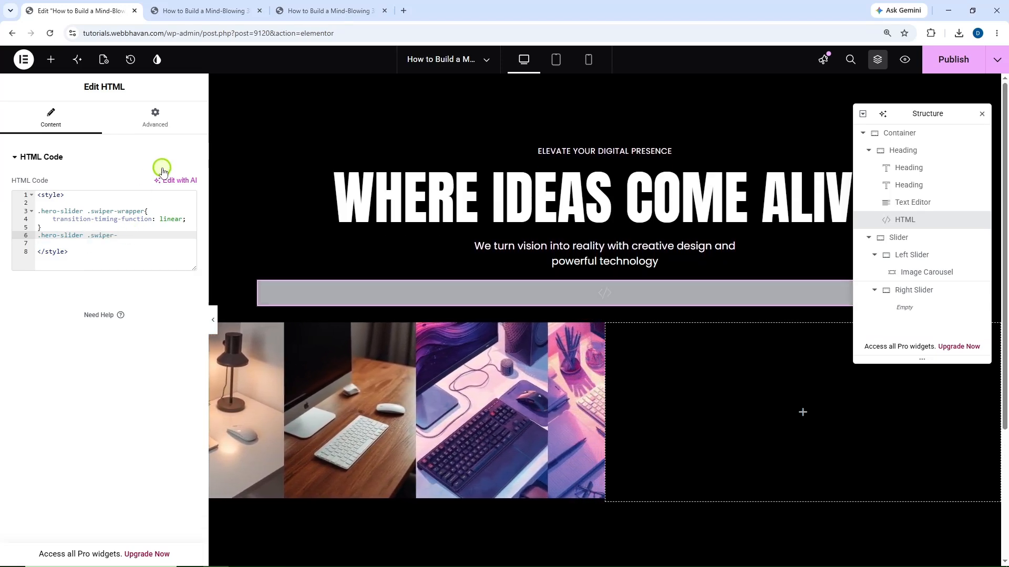
pyautogui.write('lide{')
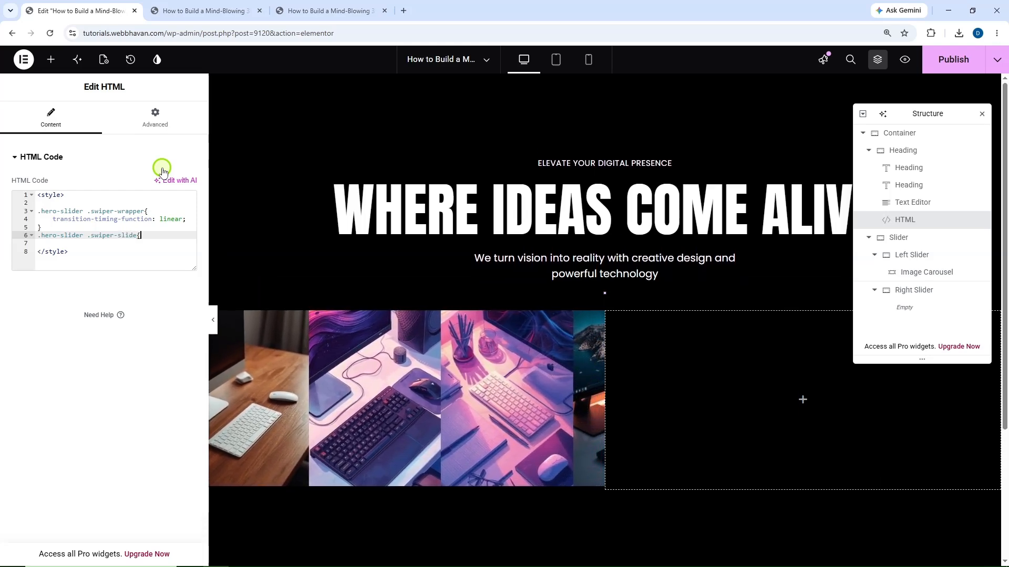
# Step: Set padding to 5px in the .swiper-slide rule, then publish and check the slide spacing on the previewed page
pyautogui.press('Return')
pyautogui.write('pad')
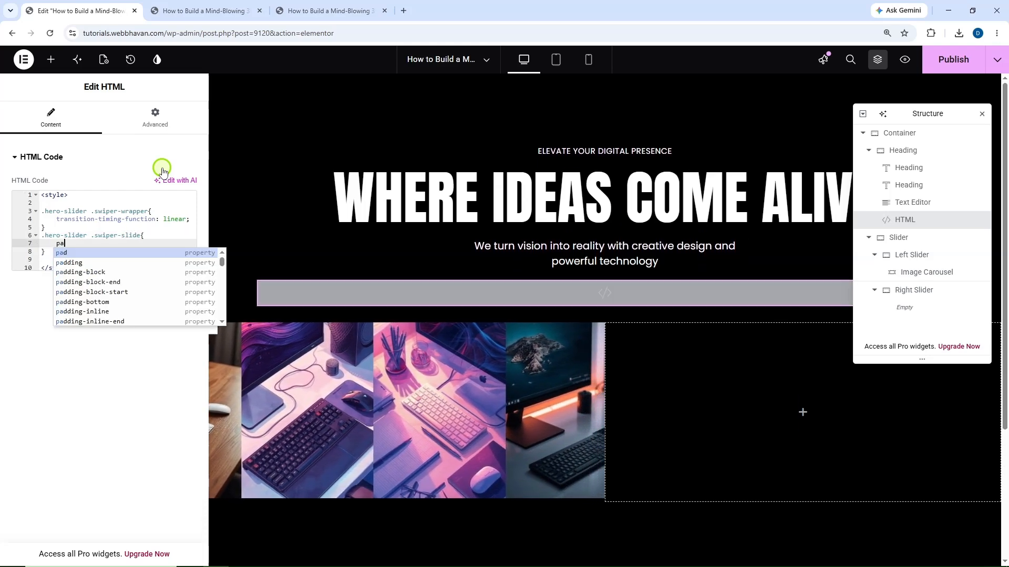
pyautogui.press('Return')
pyautogui.write('5px;')
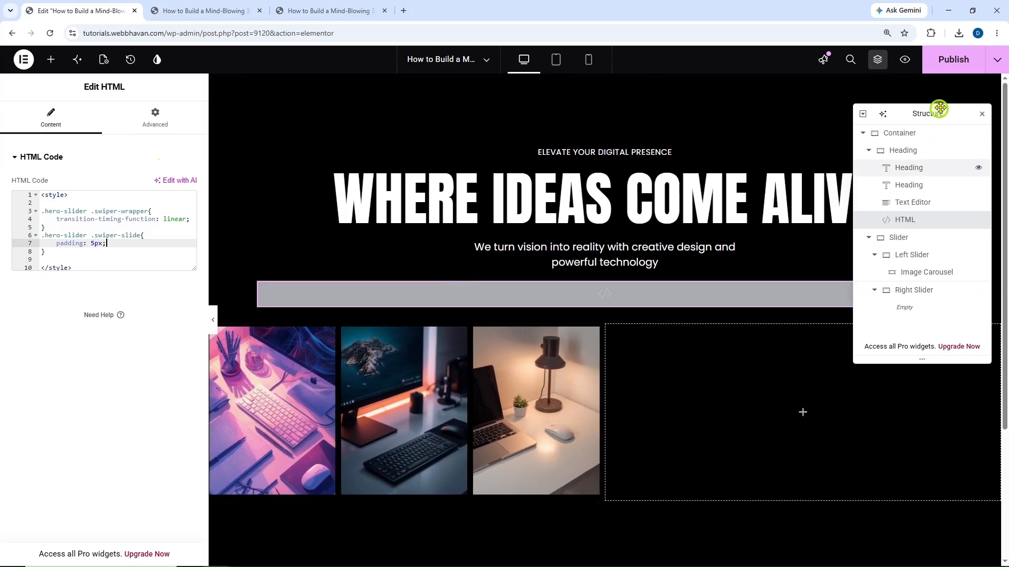
pyautogui.click(952, 60)
pyautogui.click(241, 11)
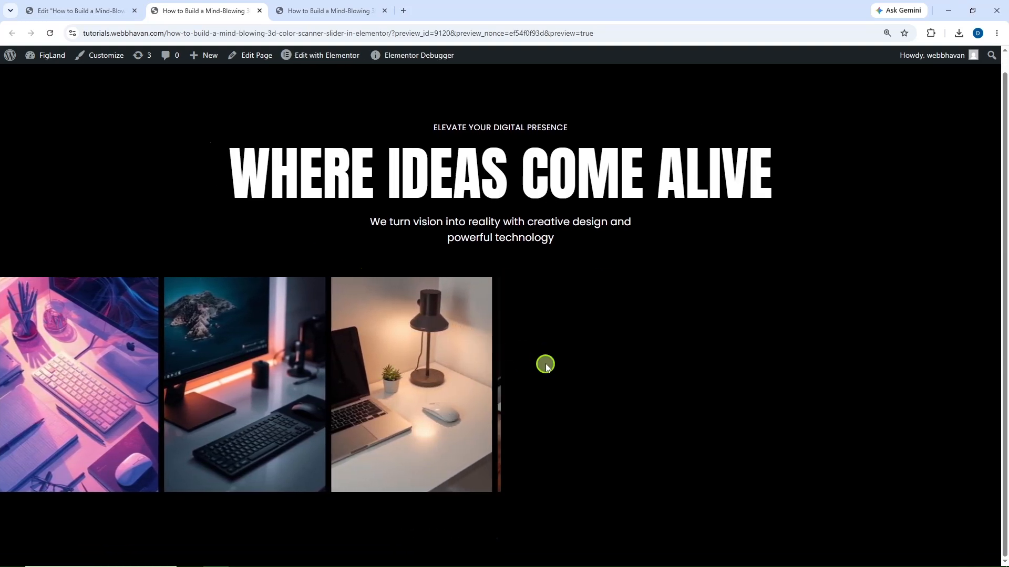
pyautogui.click(79, 11)
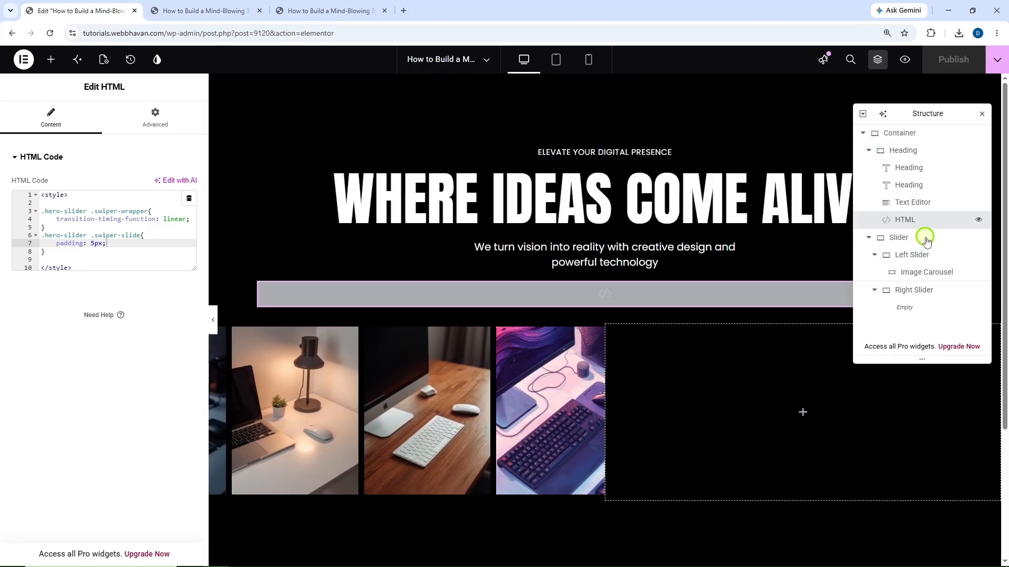
# Step: Set the border radius of the Left Slider carousel's images to 10 px on all corners
pyautogui.click(924, 271)
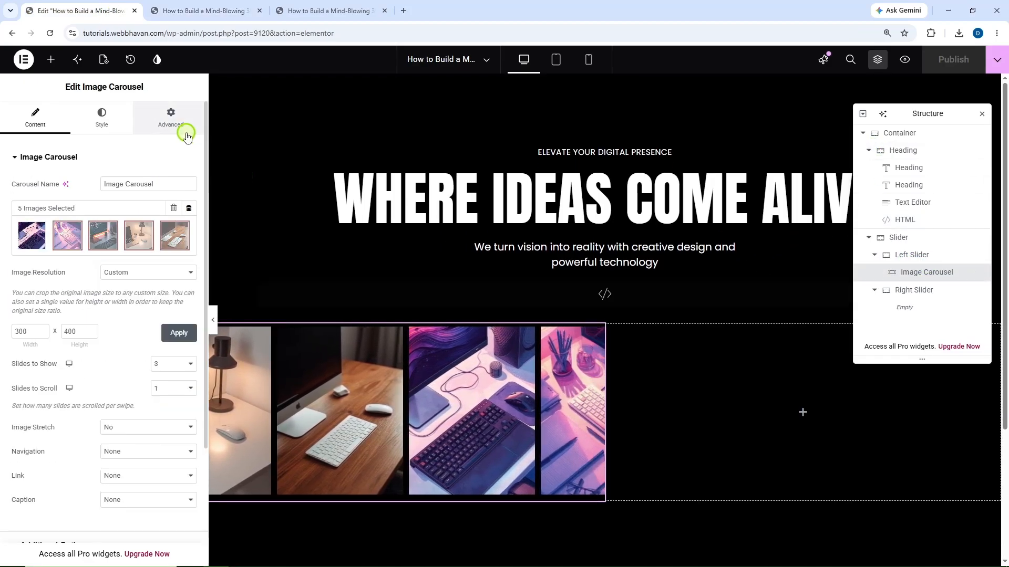
pyautogui.click(185, 133)
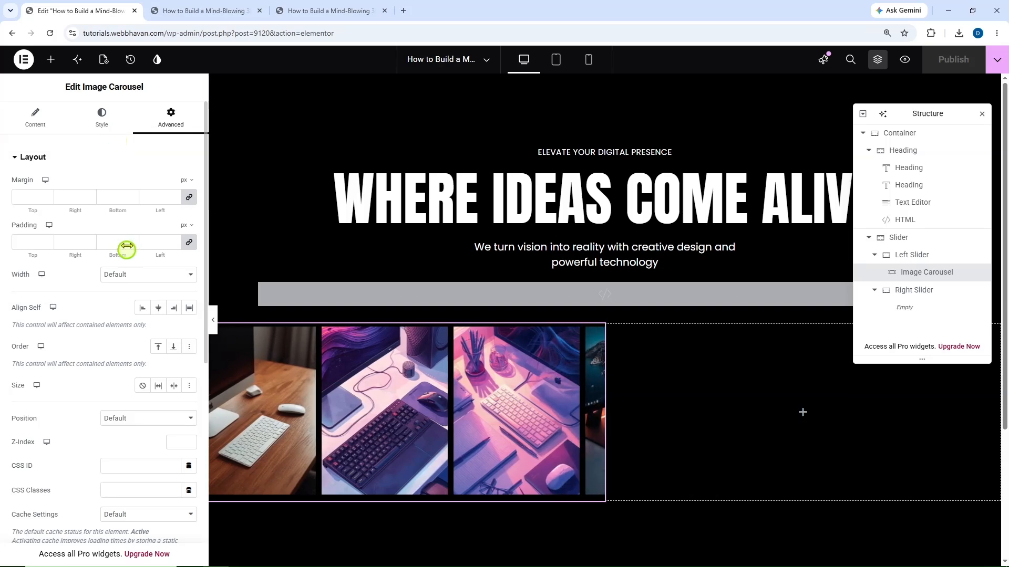
pyautogui.click(99, 133)
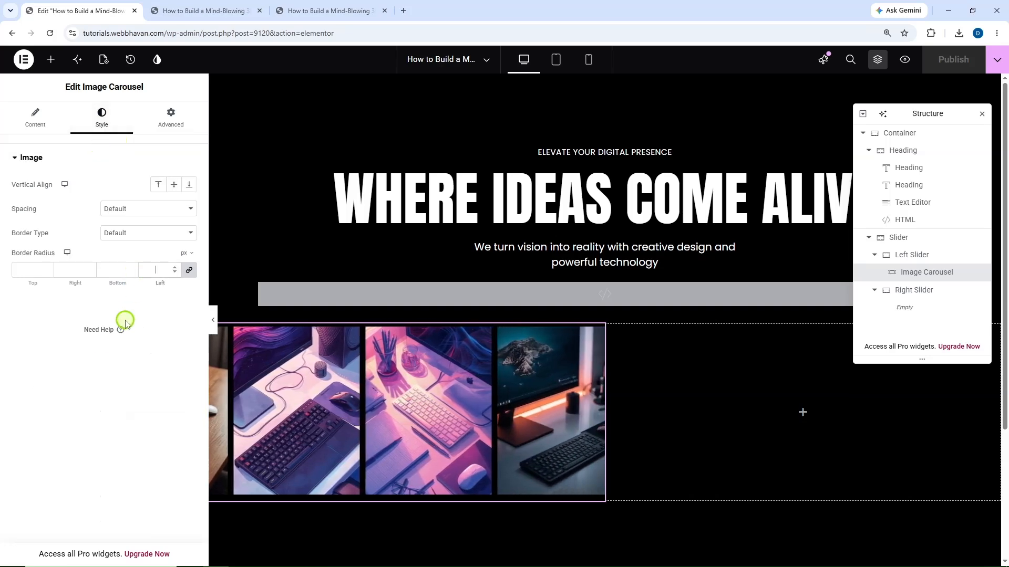
pyautogui.write('0')
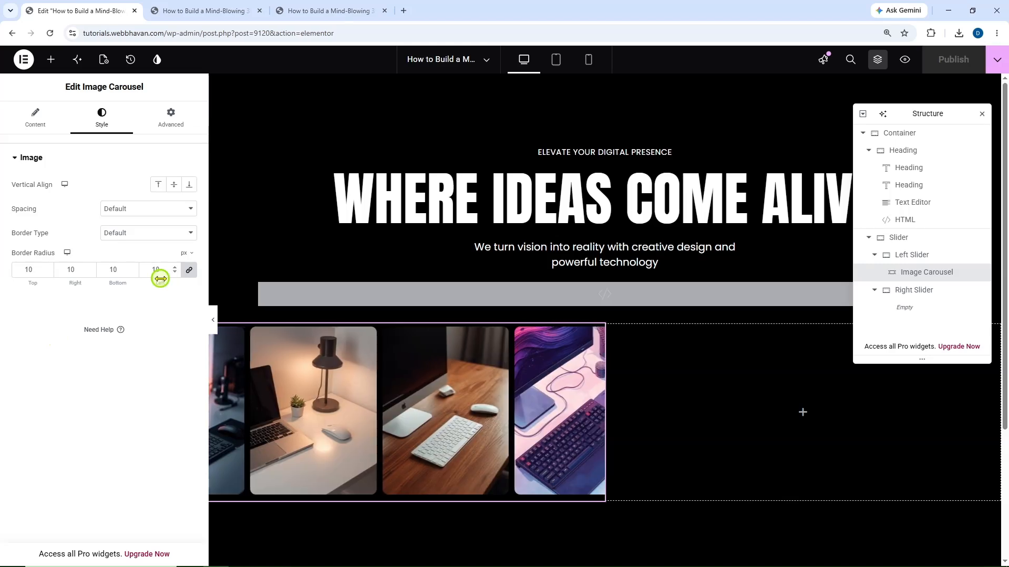
# Step: Enable 3D rotation on the Left Slider's image carousel with Rotate X at 0 and Rotate Y at 25 degrees
pyautogui.click(180, 131)
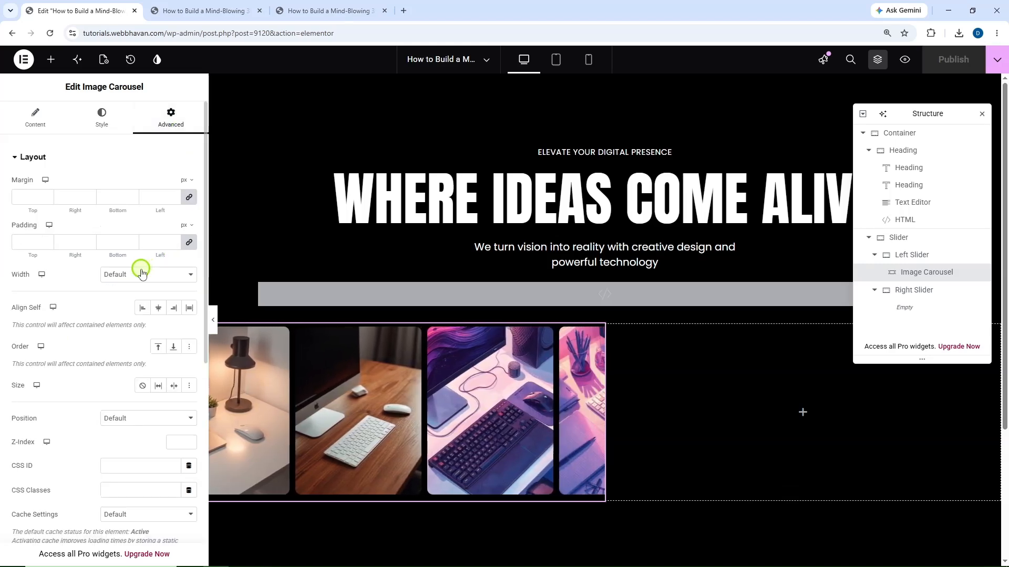
pyautogui.scroll(-8, 140, 266)
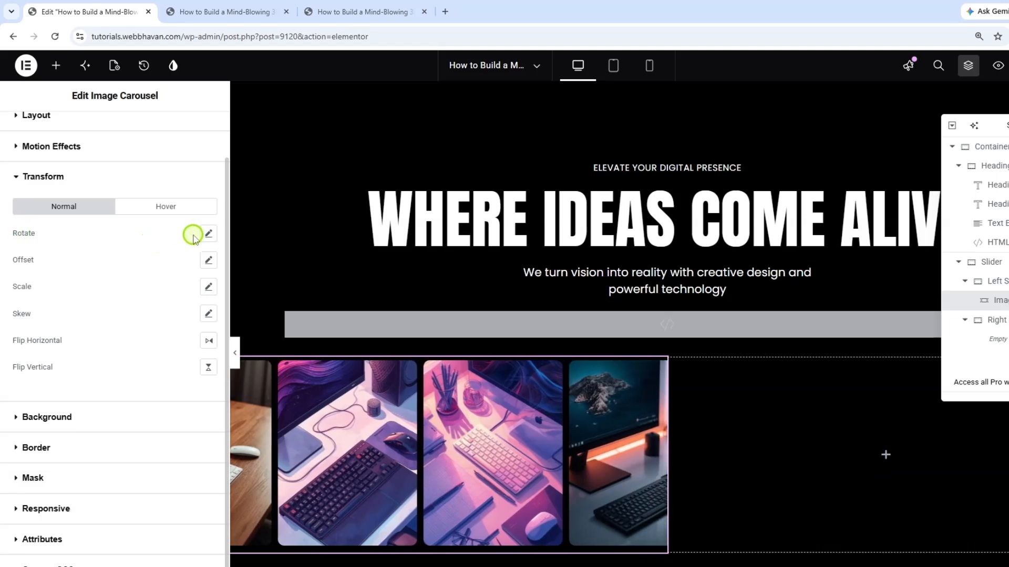
pyautogui.click(208, 233)
pyautogui.click(203, 298)
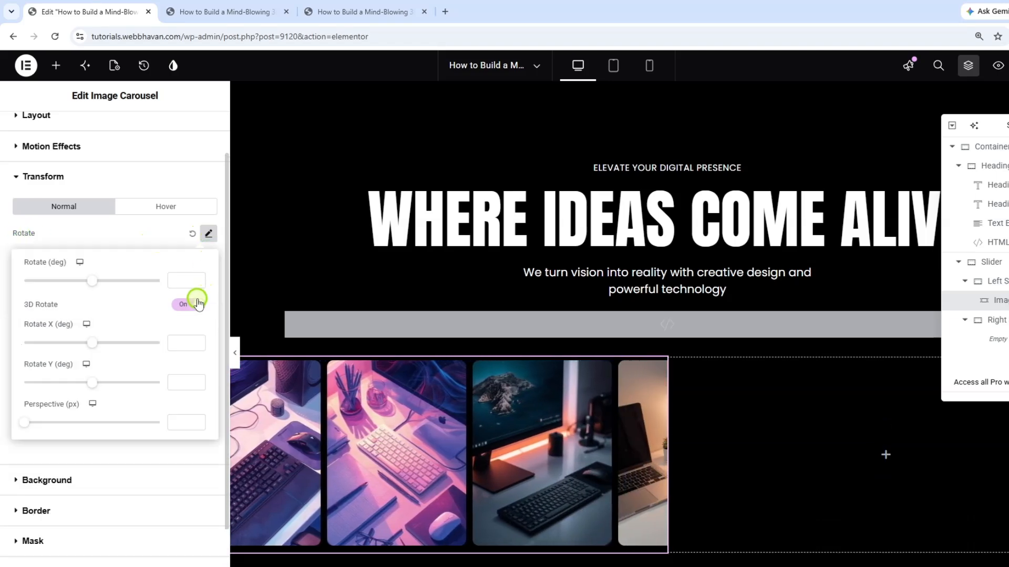
pyautogui.click(180, 345)
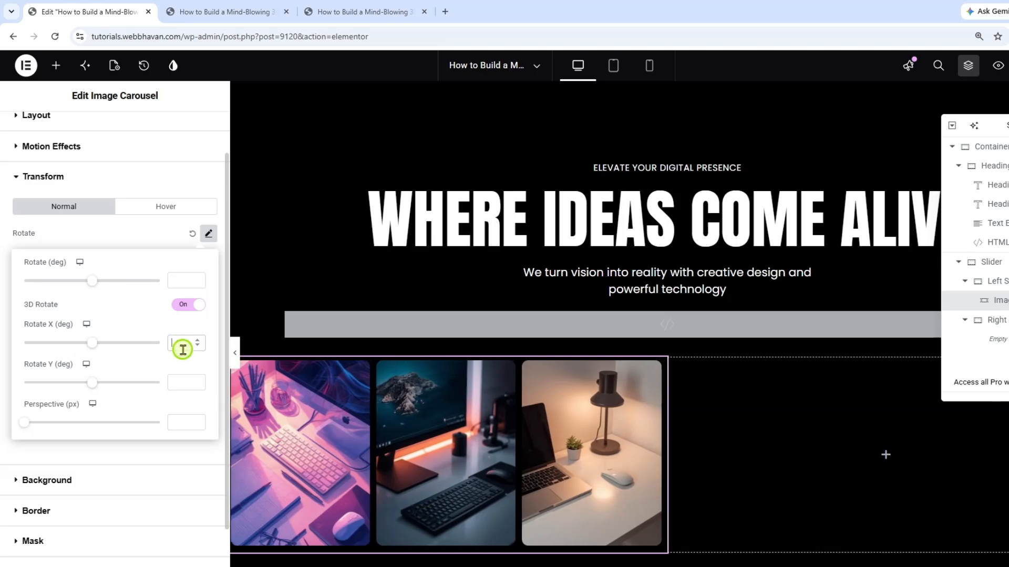
pyautogui.write('0')
pyautogui.click(182, 386)
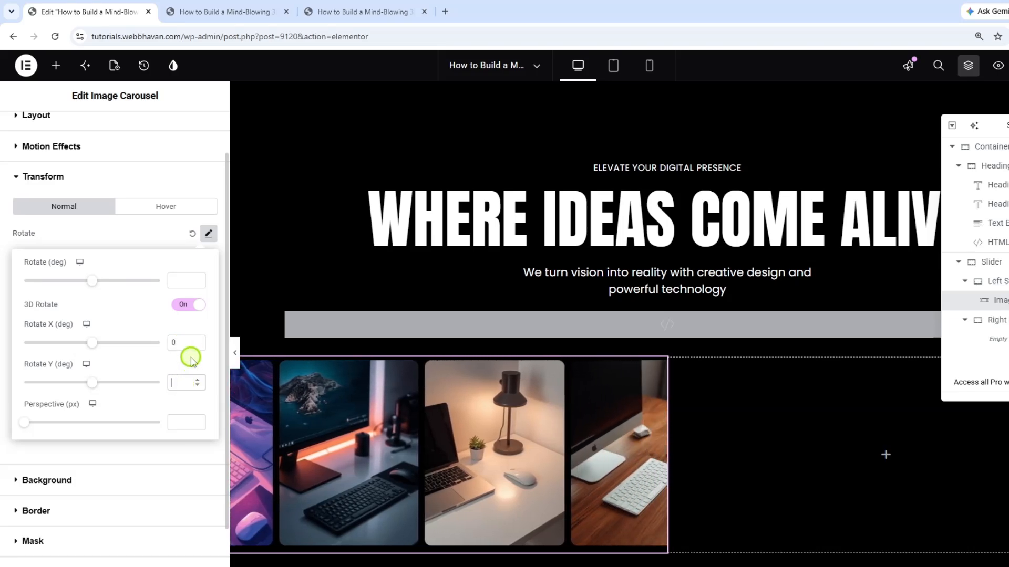
pyautogui.write('25')
# Step: Set the Left Slider carousel's perspective to 1200 px and check the 3D tilt on the previewed page
pyautogui.click(179, 412)
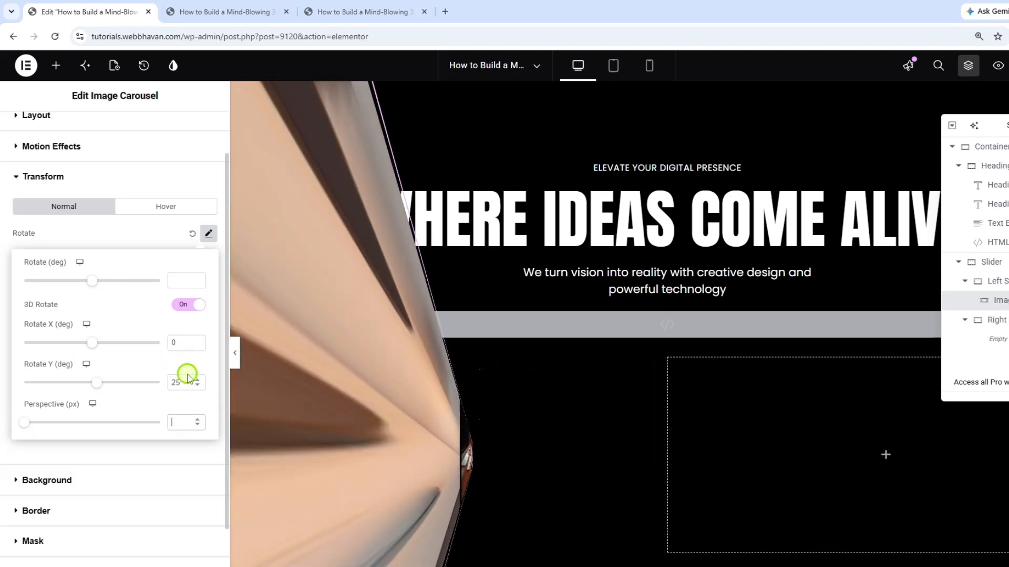
pyautogui.write('1500')
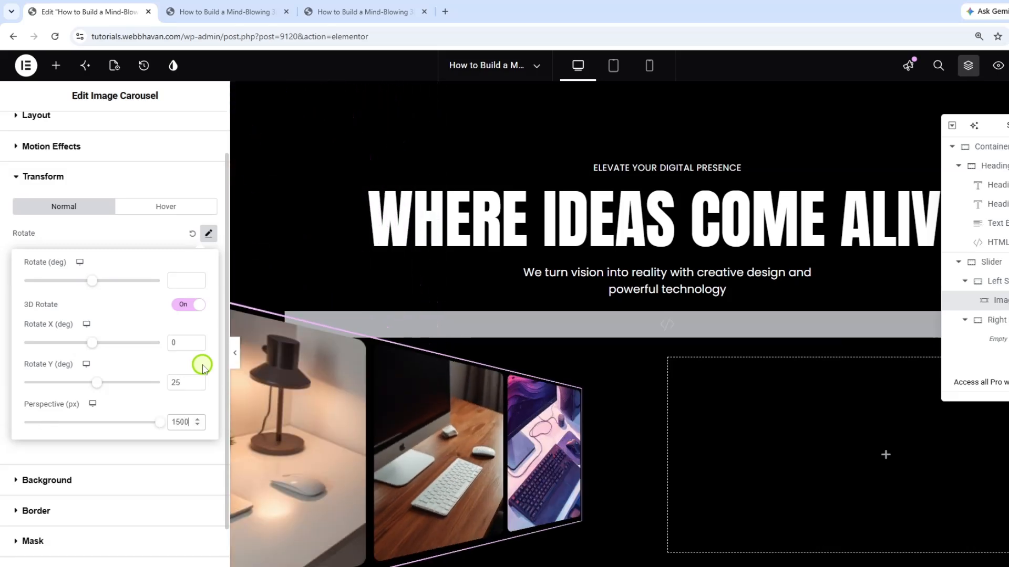
pyautogui.click(182, 419)
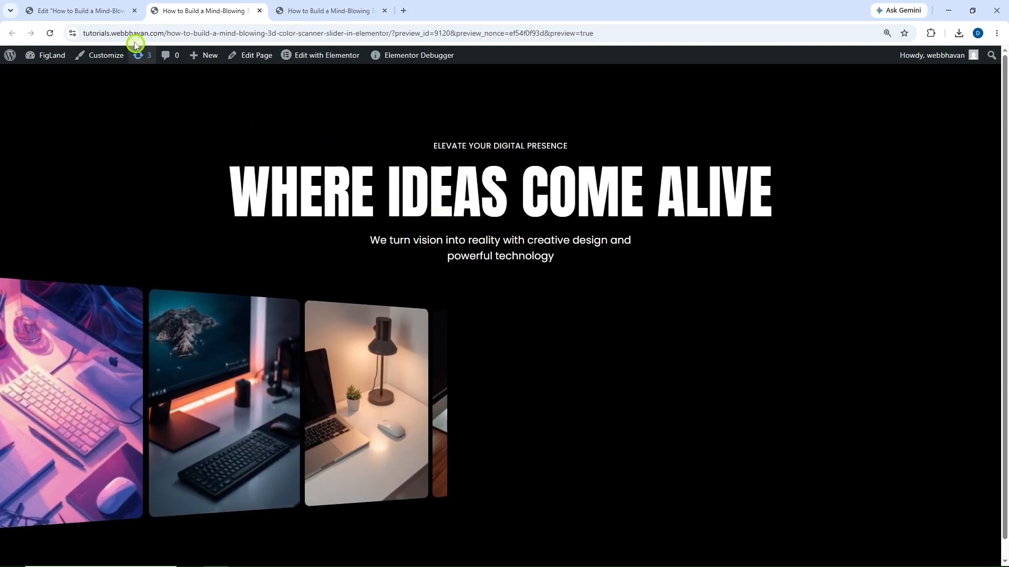
pyautogui.click(117, 19)
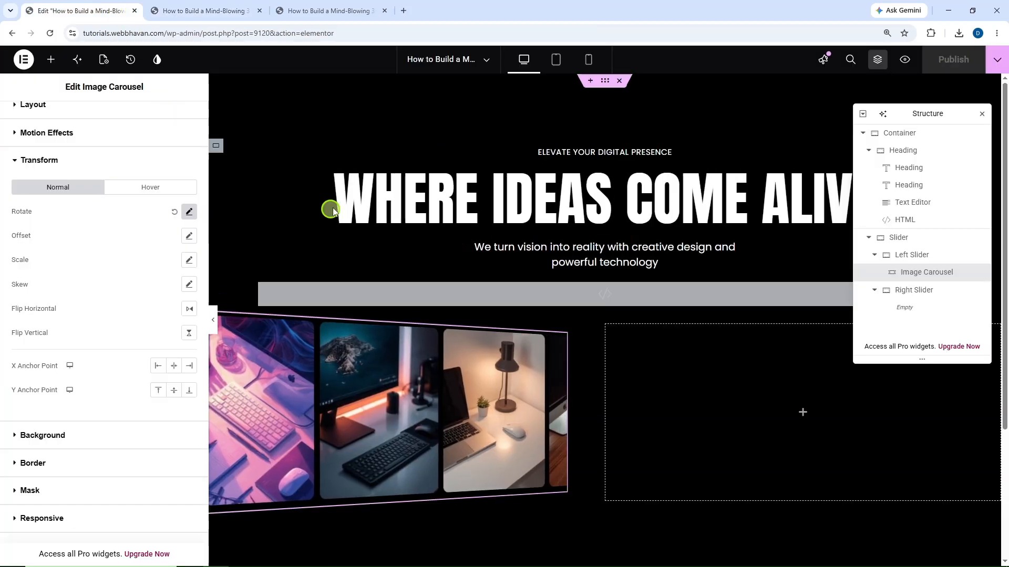
# Step: For the mobile view, set the Left Slider carousel to show 3 slides and its image border radius to 5 px
pyautogui.click(555, 59)
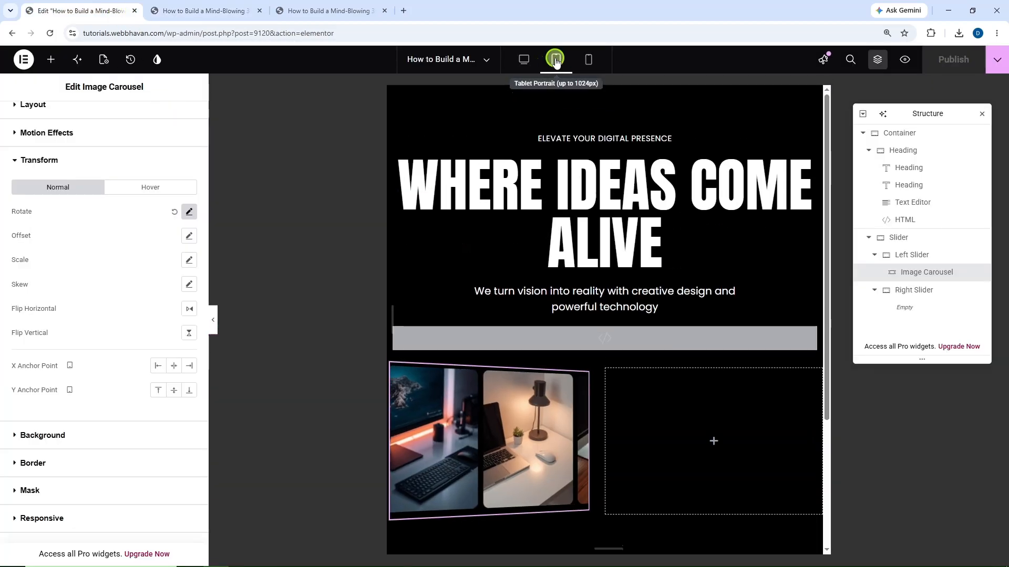
pyautogui.click(590, 61)
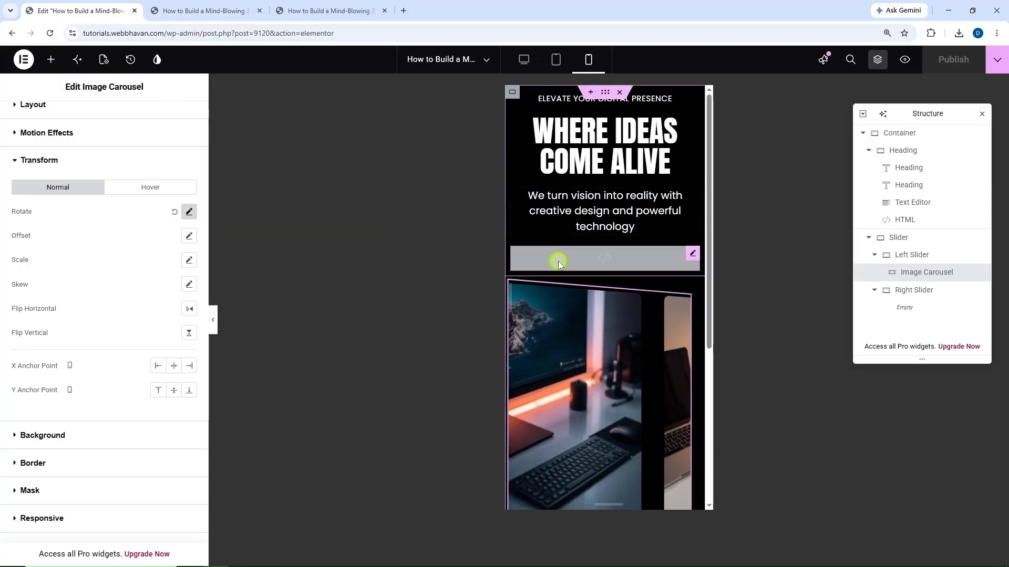
pyautogui.scroll(1, 73, 174)
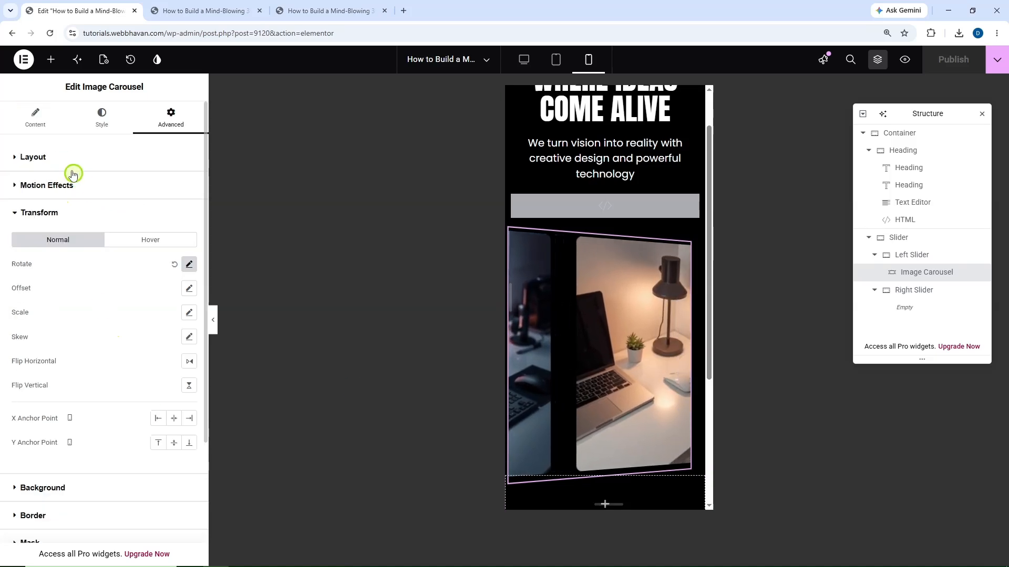
pyautogui.click(35, 118)
pyautogui.click(163, 365)
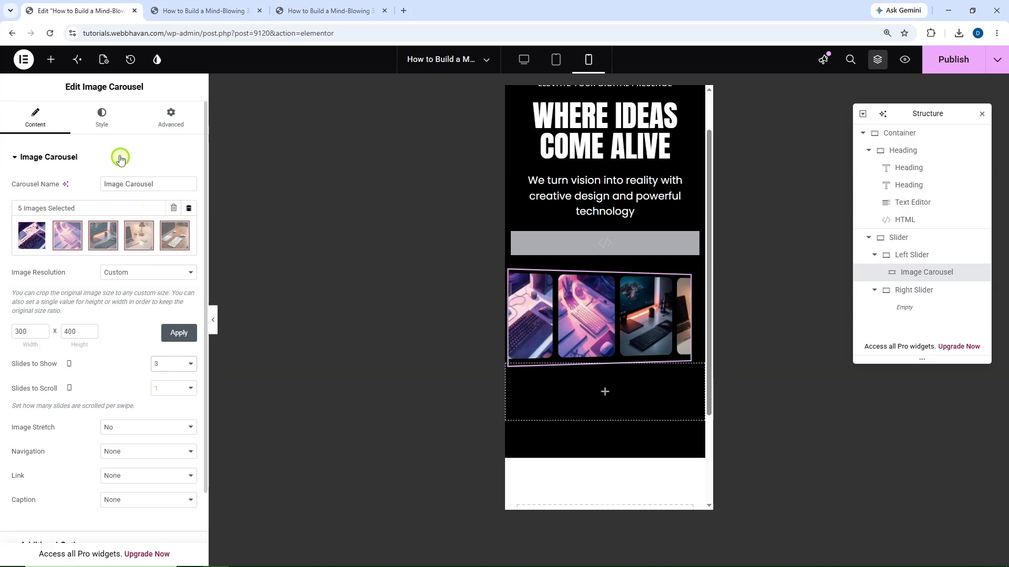
pyautogui.click(108, 125)
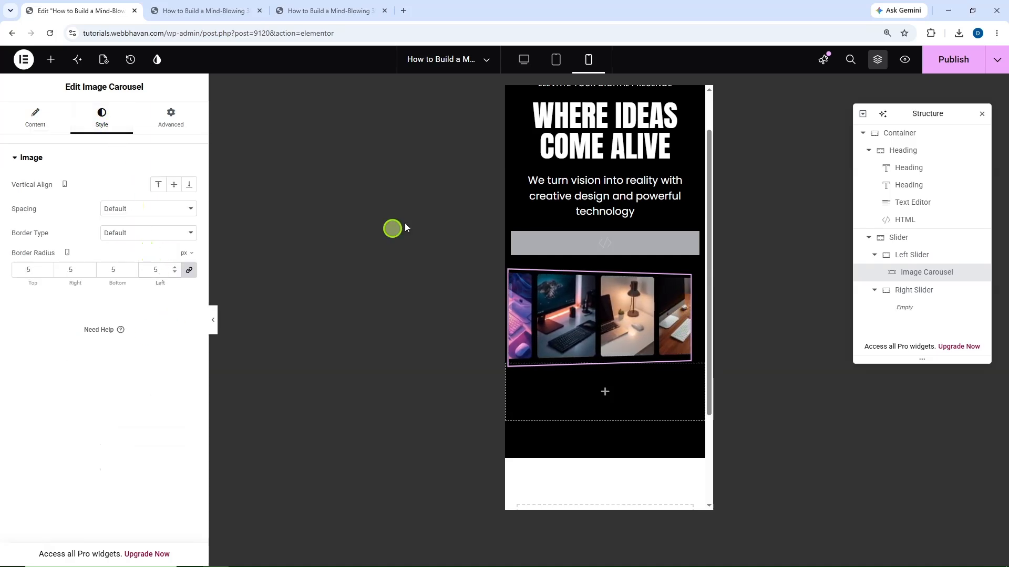
pyautogui.click(526, 59)
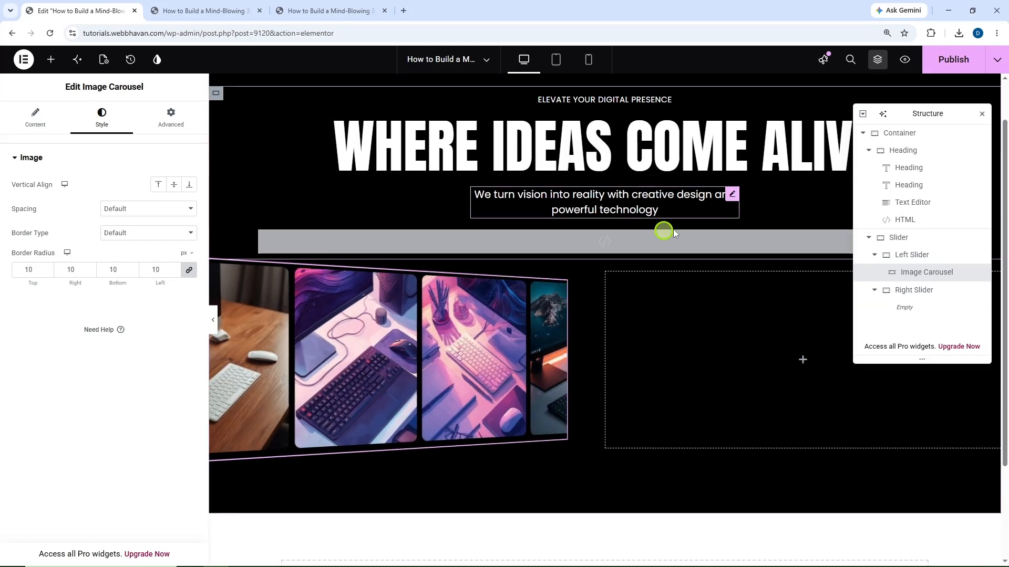
# Step: Copy the Left Slider's image carousel and paste it into the Right Slider container
pyautogui.rightClick(931, 275)
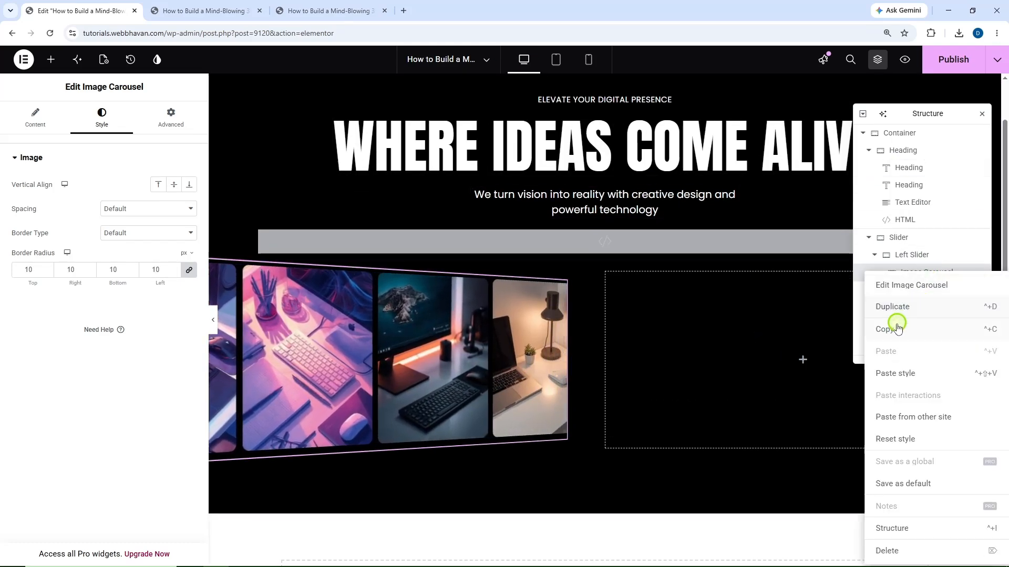
pyautogui.click(899, 329)
pyautogui.click(906, 294)
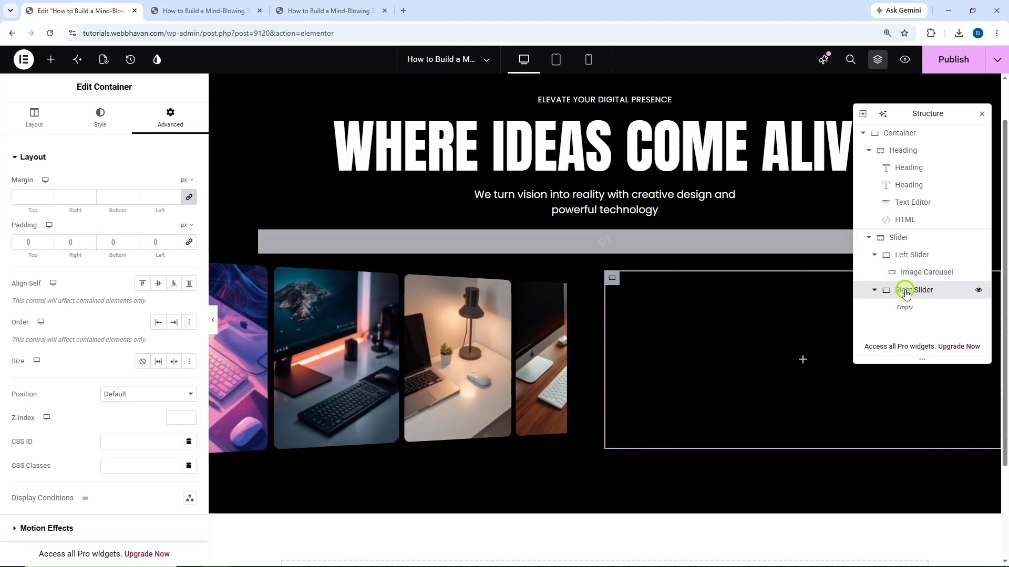
pyautogui.click(892, 332)
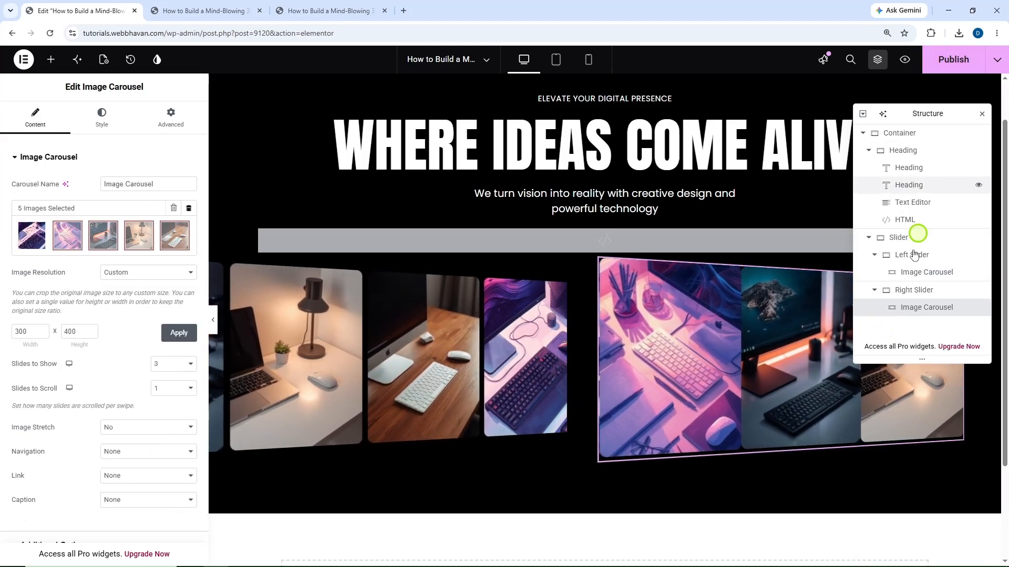
# Step: Set Rotate Y to -25 degrees for the Right Slider's image carousel, then publish and check both sliders on the previewed page
pyautogui.click(160, 128)
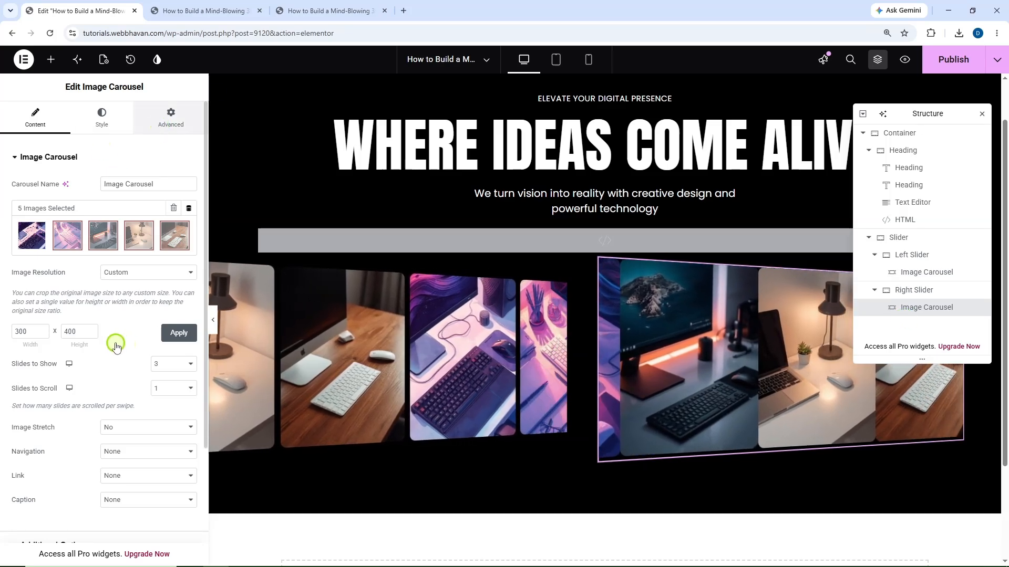
pyautogui.scroll(-10, 108, 331)
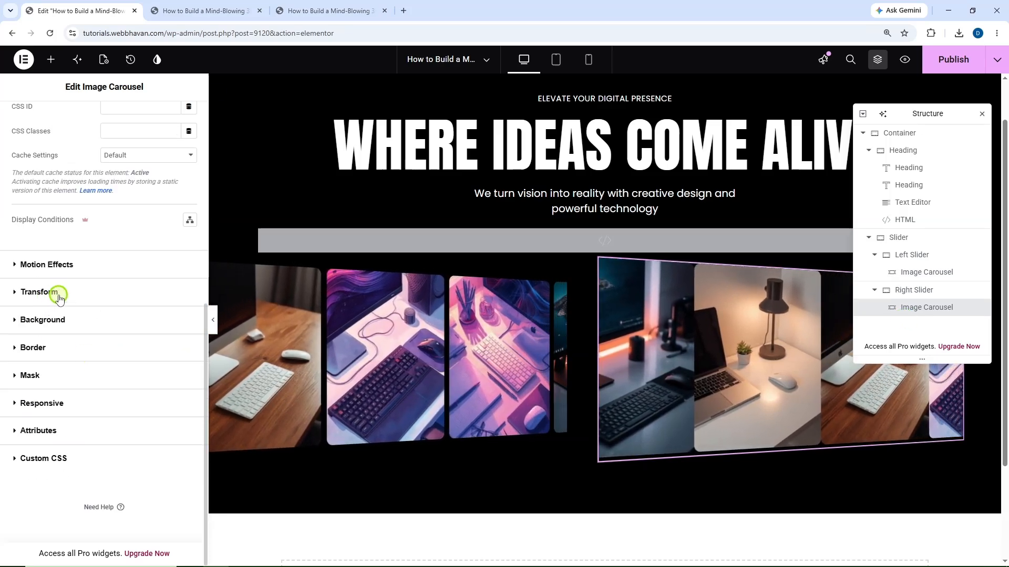
pyautogui.click(56, 298)
pyautogui.click(189, 265)
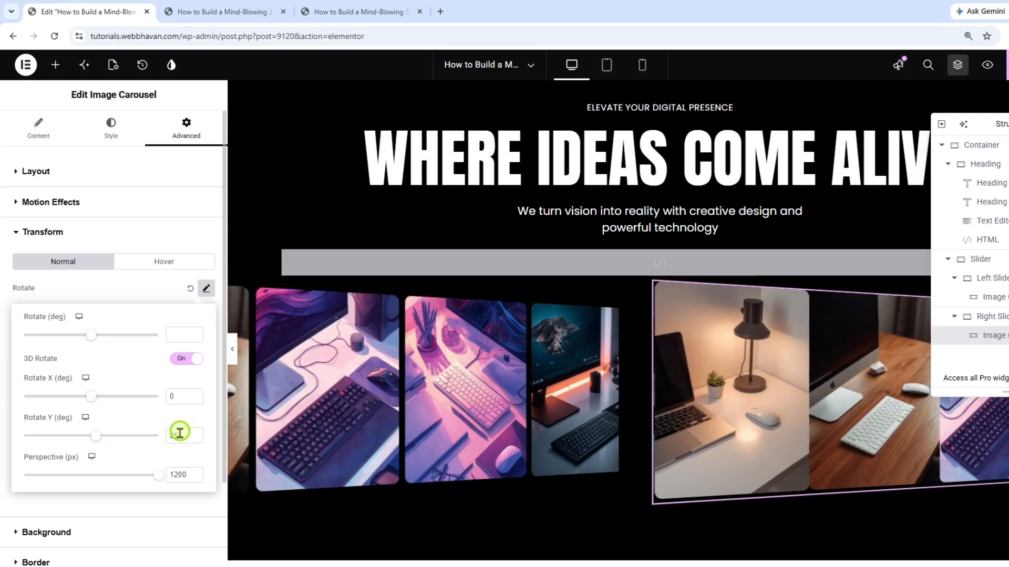
pyautogui.click(173, 435)
pyautogui.write('-25')
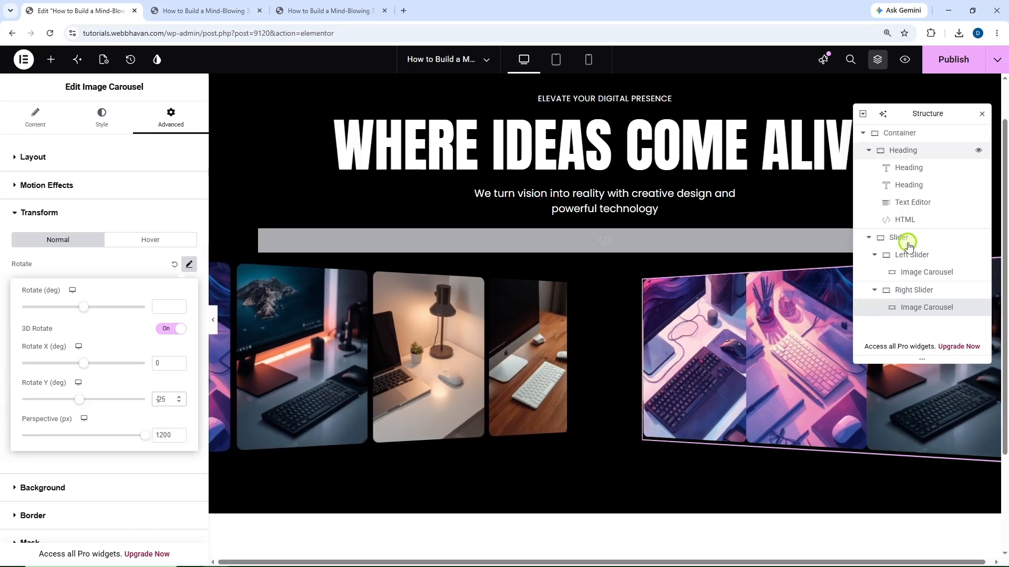
pyautogui.click(949, 73)
pyautogui.click(229, 12)
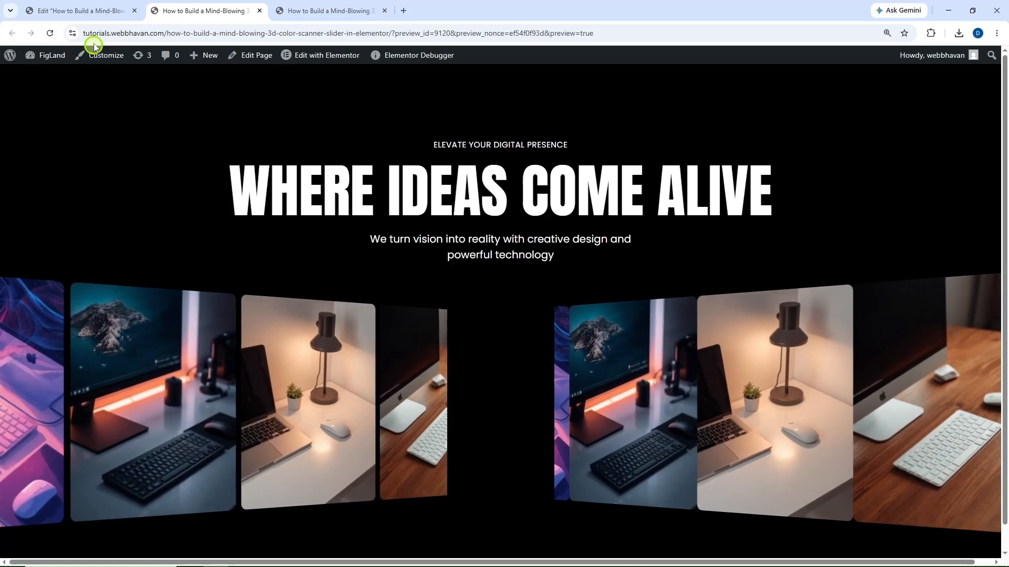
pyautogui.click(113, 12)
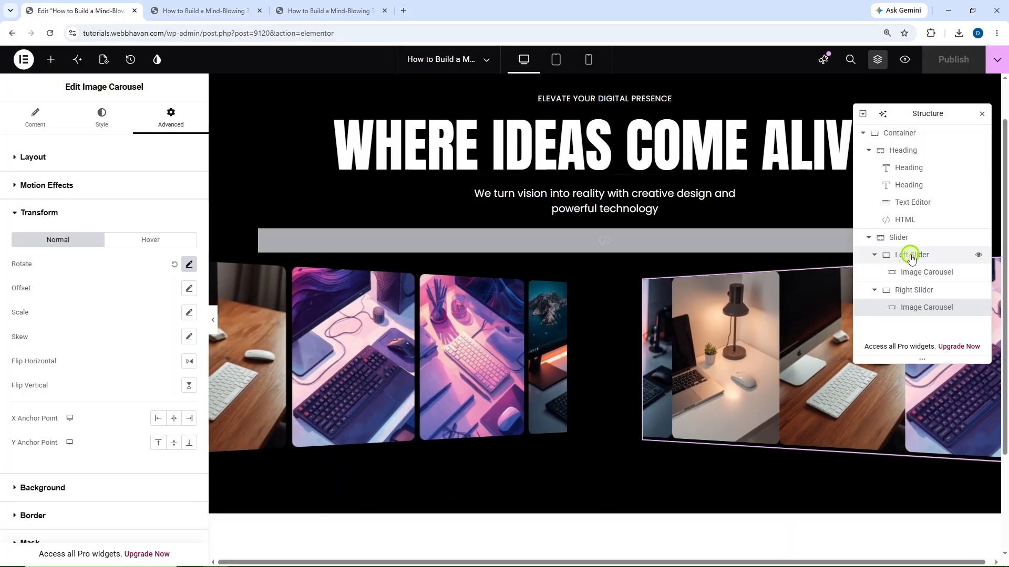
# Step: Copy the CSS class hero-slider from the Left Slider container to the Right Slider container and check the previewed page
pyautogui.click(912, 258)
pyautogui.click(170, 120)
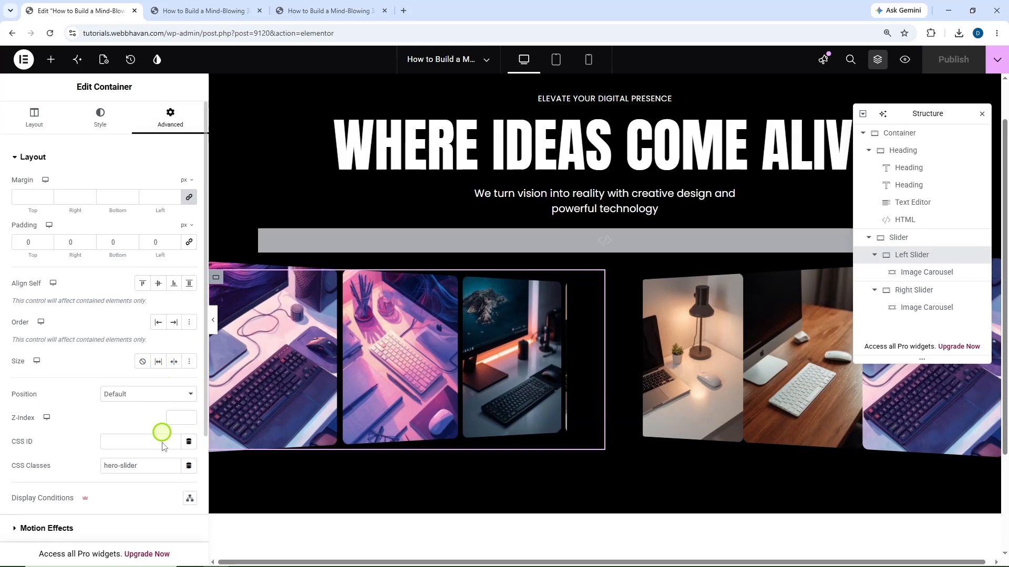
pyautogui.scroll(-3, 152, 425)
pyautogui.moveTo(142, 309); pyautogui.dragTo(94, 308)
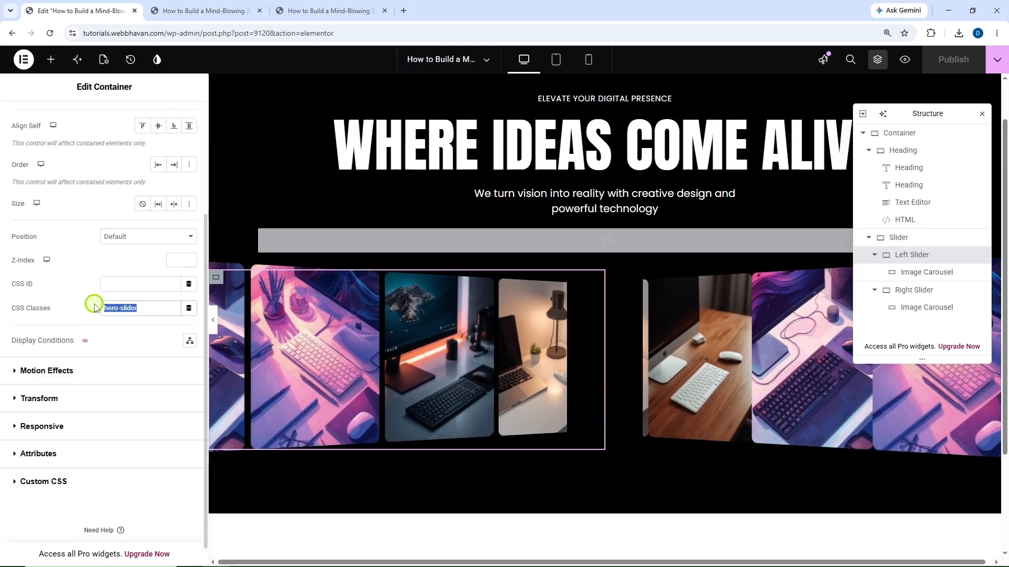
pyautogui.click(912, 289)
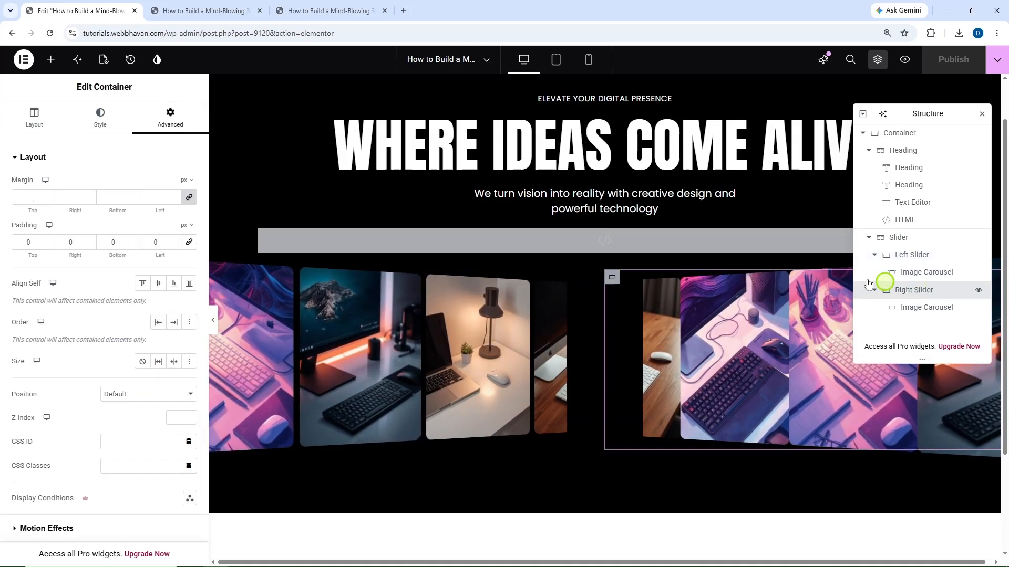
pyautogui.scroll(-3, 125, 321)
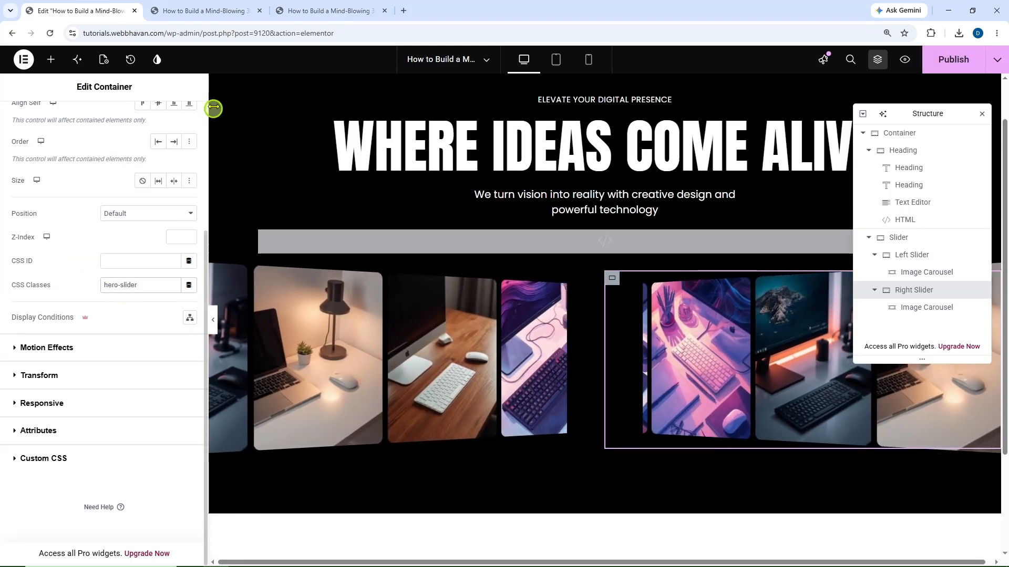
pyautogui.click(202, 10)
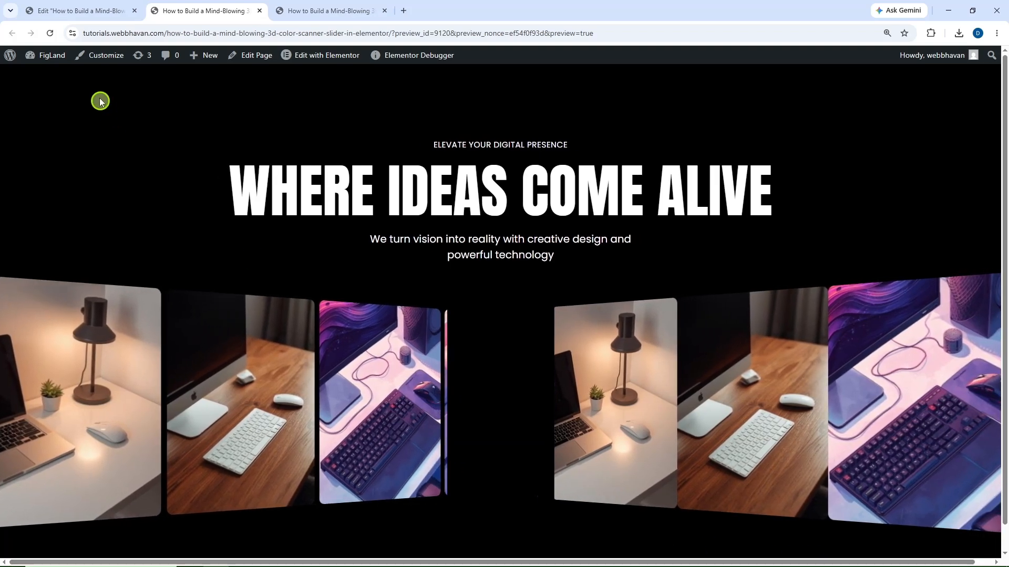
pyautogui.click(105, 10)
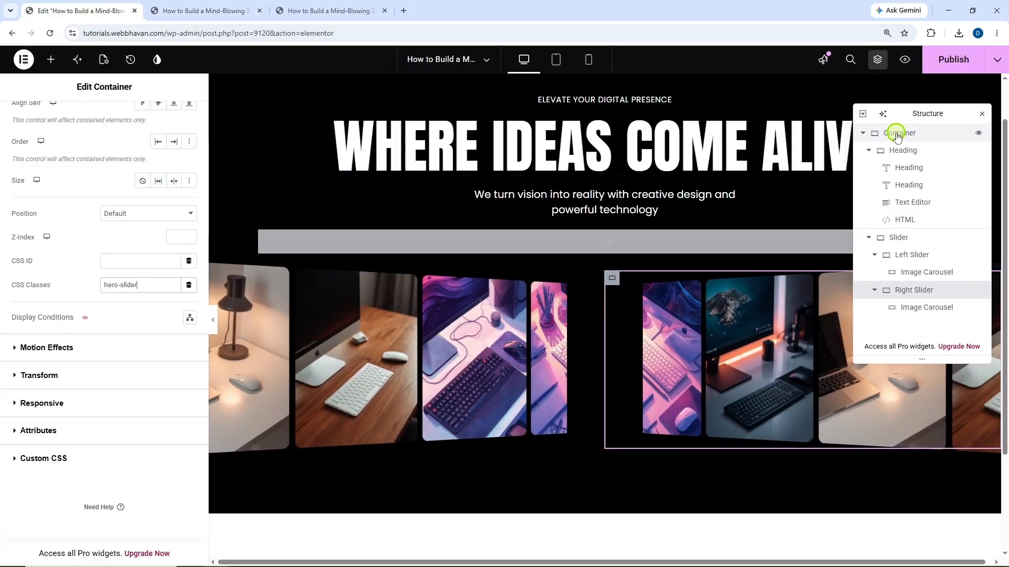
# Step: Set the outermost Container's overflow to Hidden, then publish and check the section on the previewed page
pyautogui.click(877, 133)
pyautogui.scroll(-3, 79, 421)
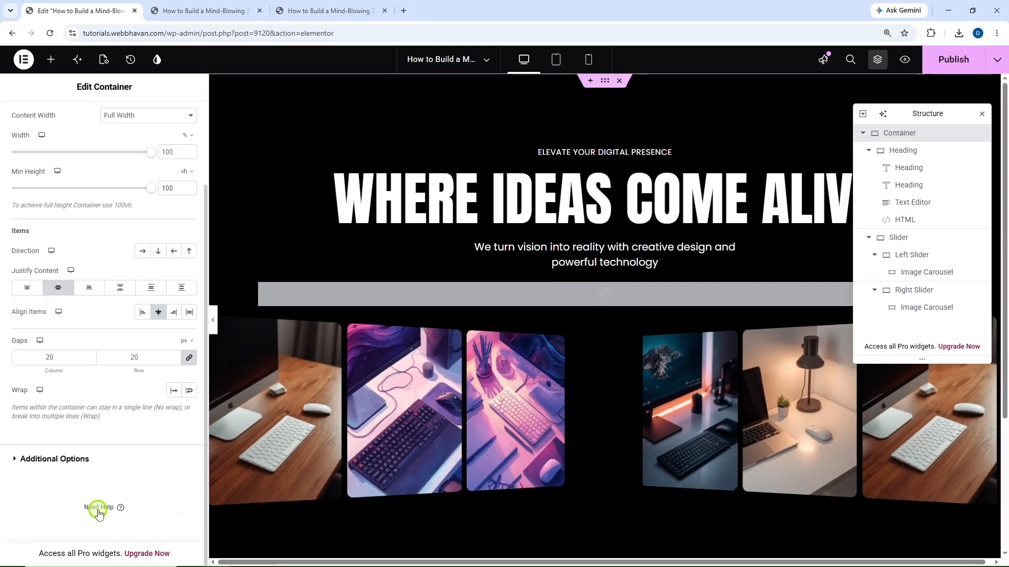
pyautogui.click(74, 460)
pyautogui.click(133, 217)
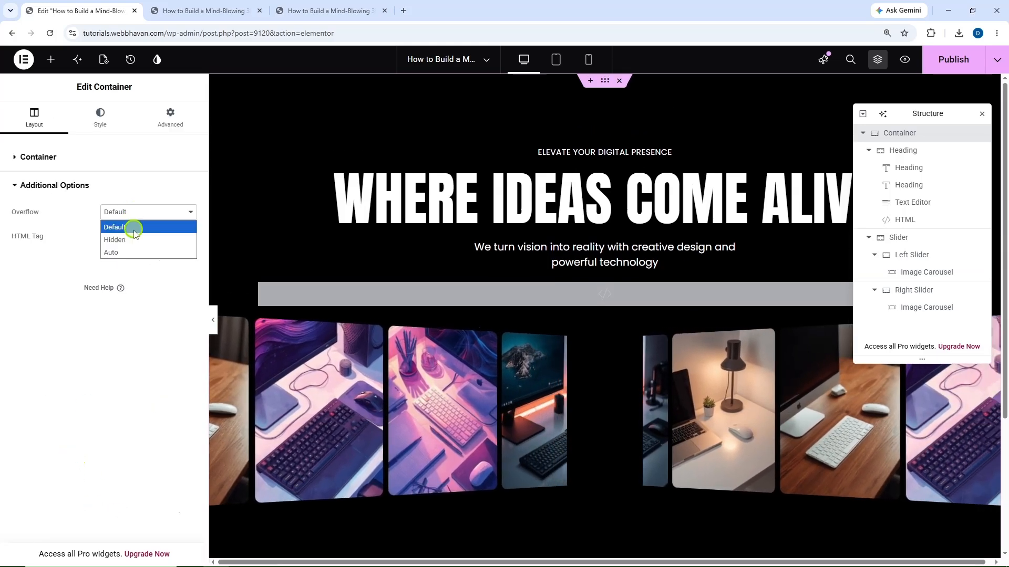
pyautogui.click(138, 234)
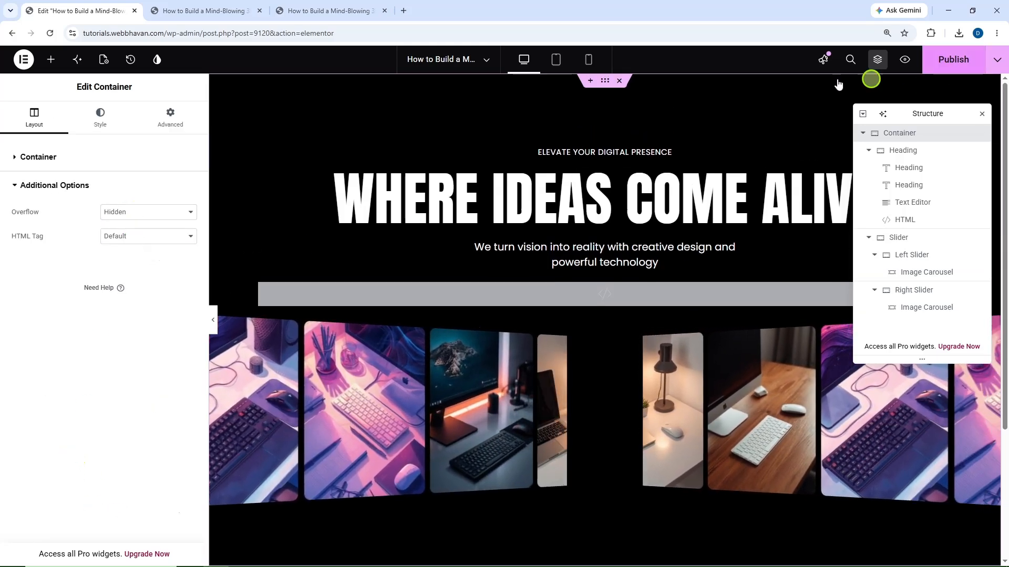
pyautogui.click(205, 10)
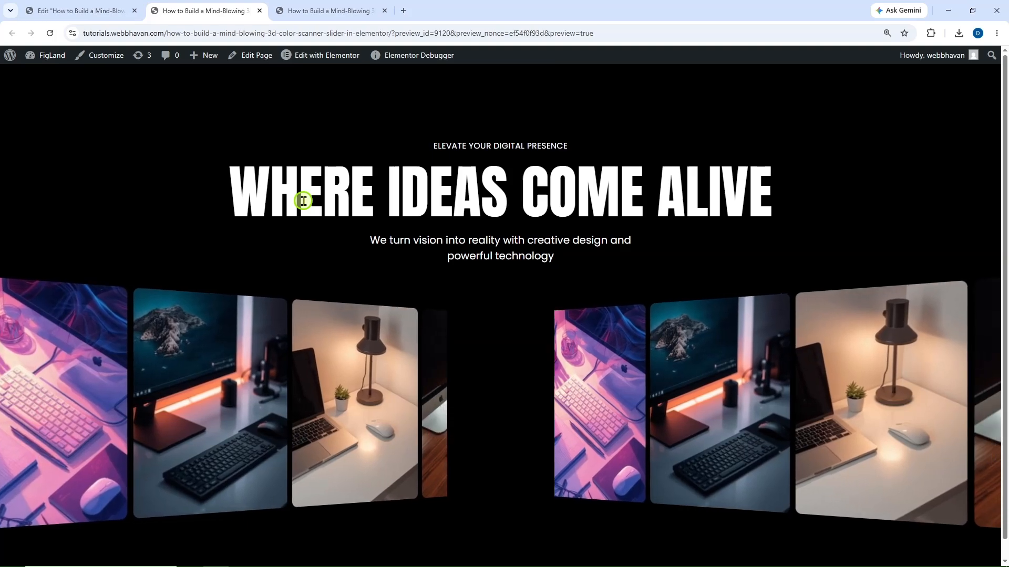
pyautogui.click(110, 11)
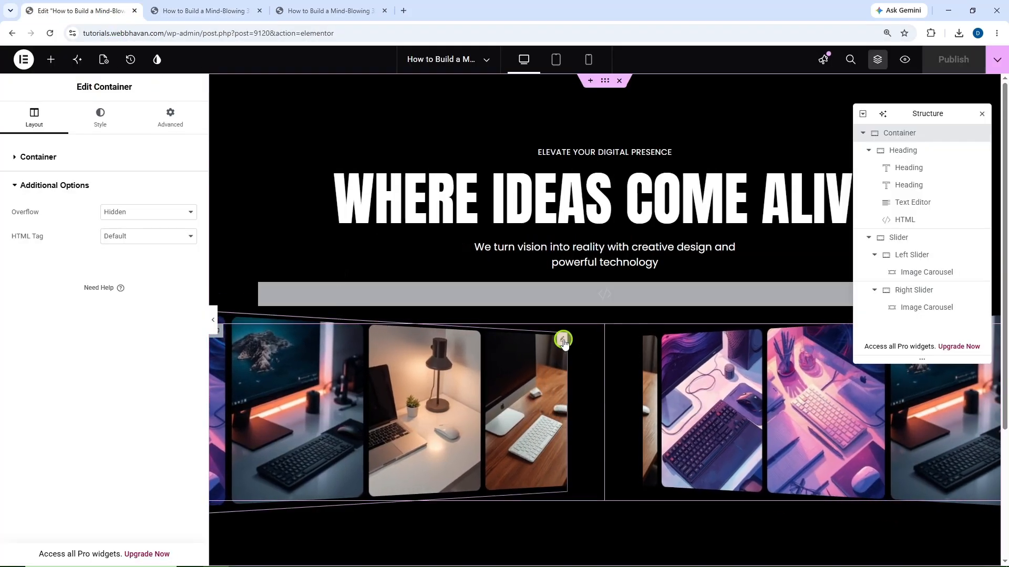
# Step: Set the Left Slider image carousel's transform anchor points to Right for X and Center for Y
pyautogui.click(564, 339)
pyautogui.click(167, 126)
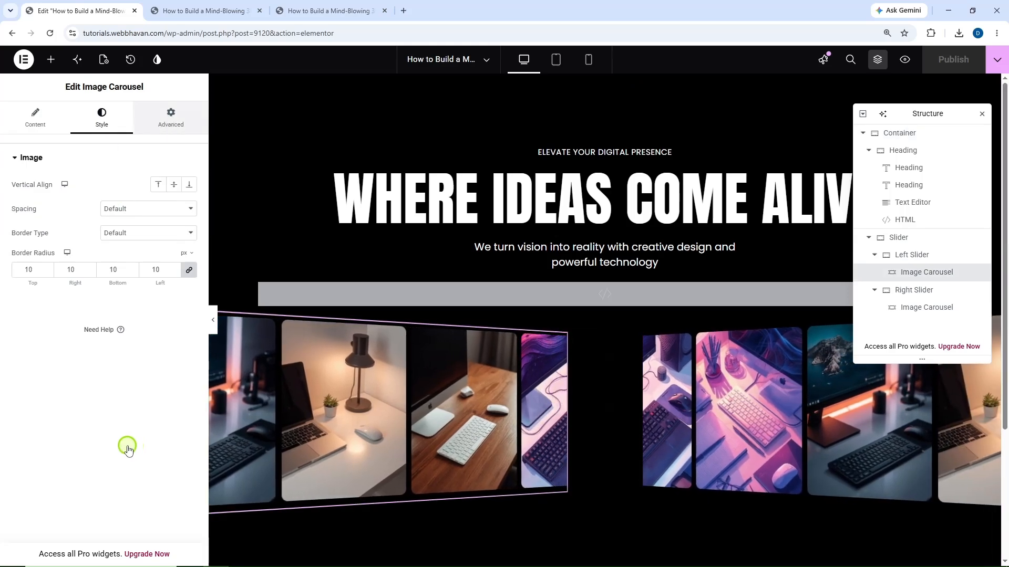
pyautogui.scroll(-4, 90, 405)
pyautogui.click(44, 435)
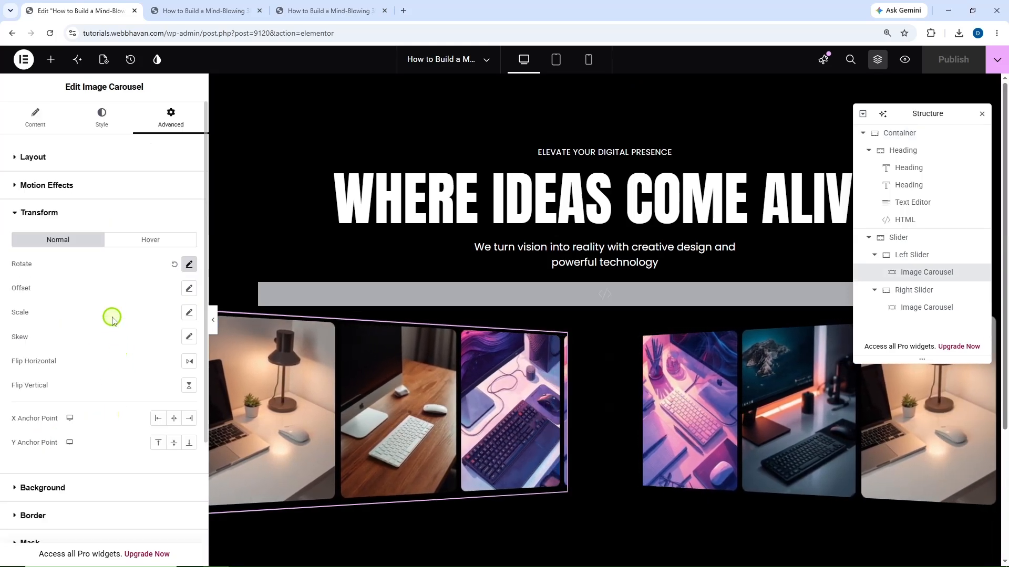
pyautogui.scroll(-3, 109, 322)
pyautogui.click(190, 262)
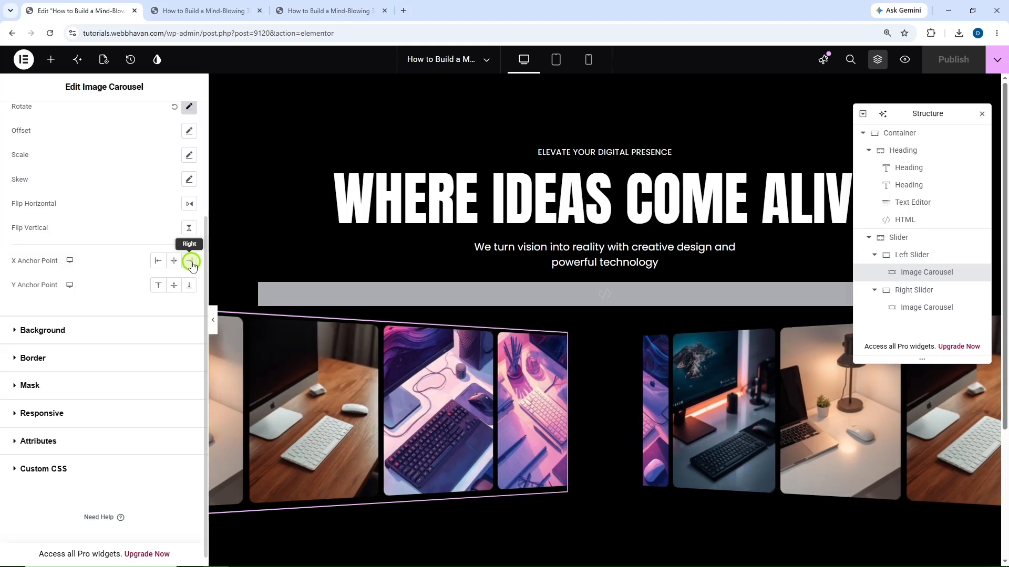
pyautogui.click(173, 287)
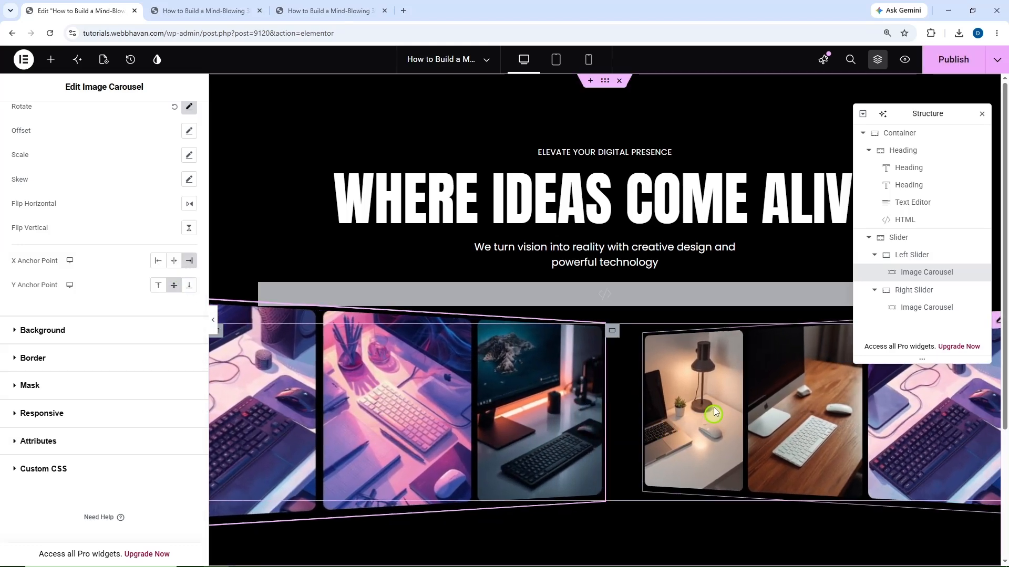
# Step: Set the Right Slider image carousel's transform anchor points to Left for X and Center for Y
pyautogui.click(929, 312)
pyautogui.scroll(-6, 105, 305)
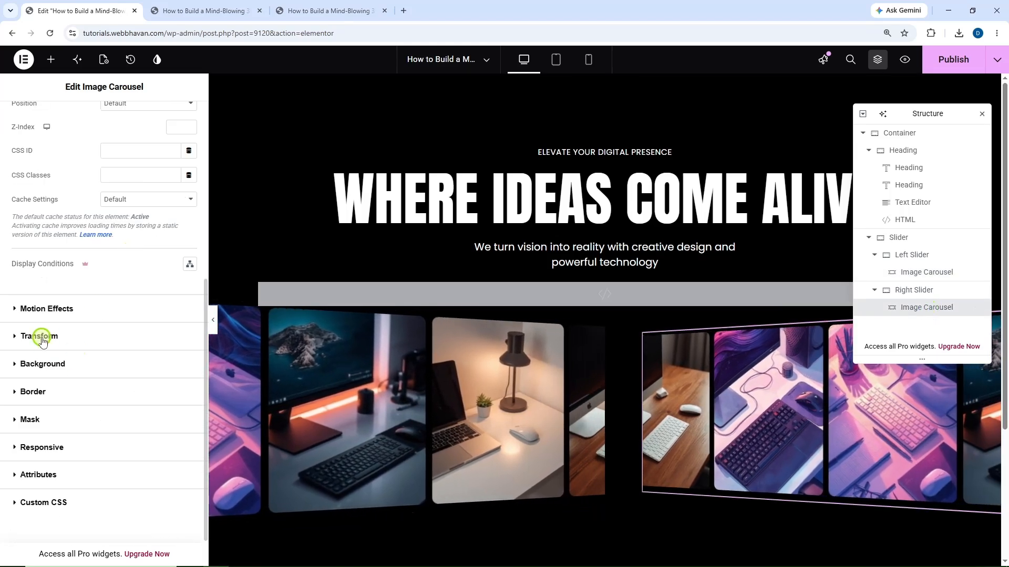
pyautogui.click(42, 338)
pyautogui.scroll(-2, 115, 284)
pyautogui.click(154, 315)
pyautogui.click(174, 339)
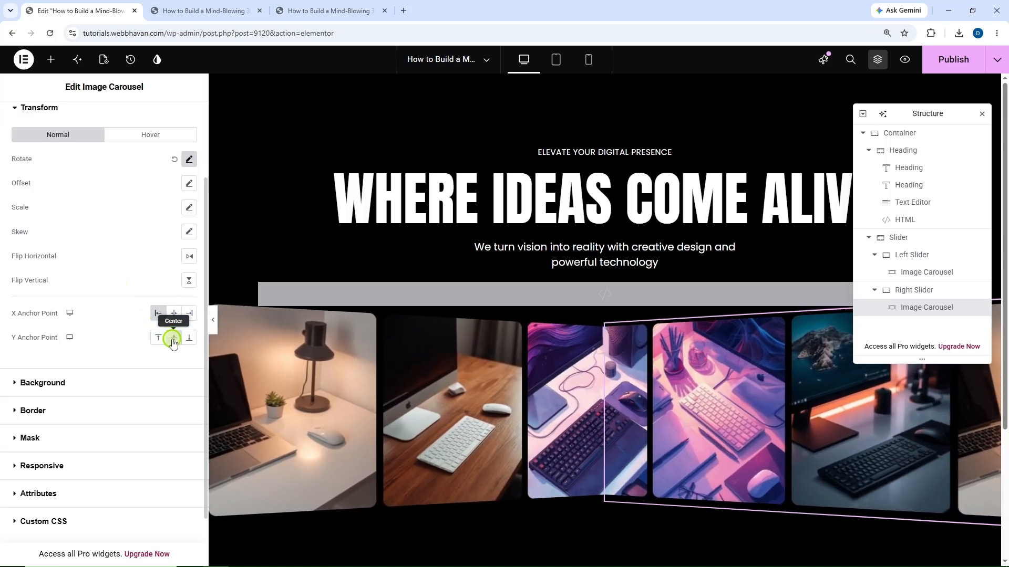
# Step: Publish the anchor point changes and compare the previewed page with the finished reference demo
pyautogui.click(931, 63)
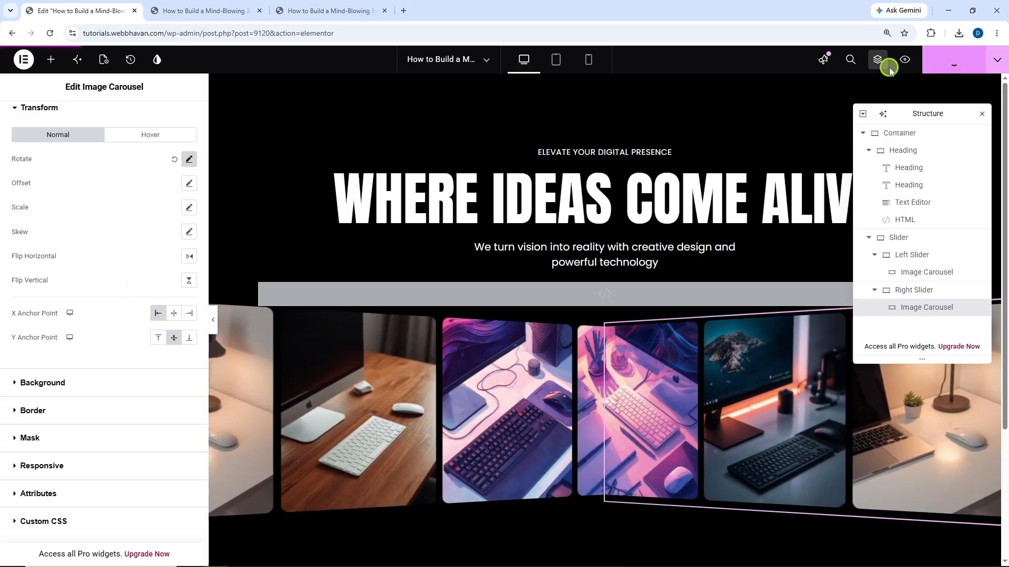
pyautogui.click(234, 13)
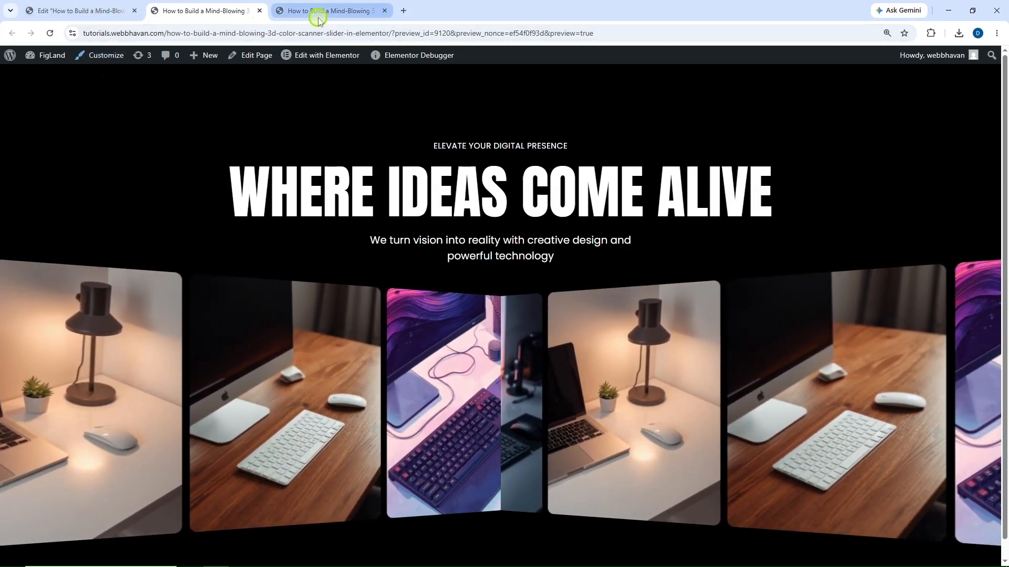
pyautogui.click(319, 16)
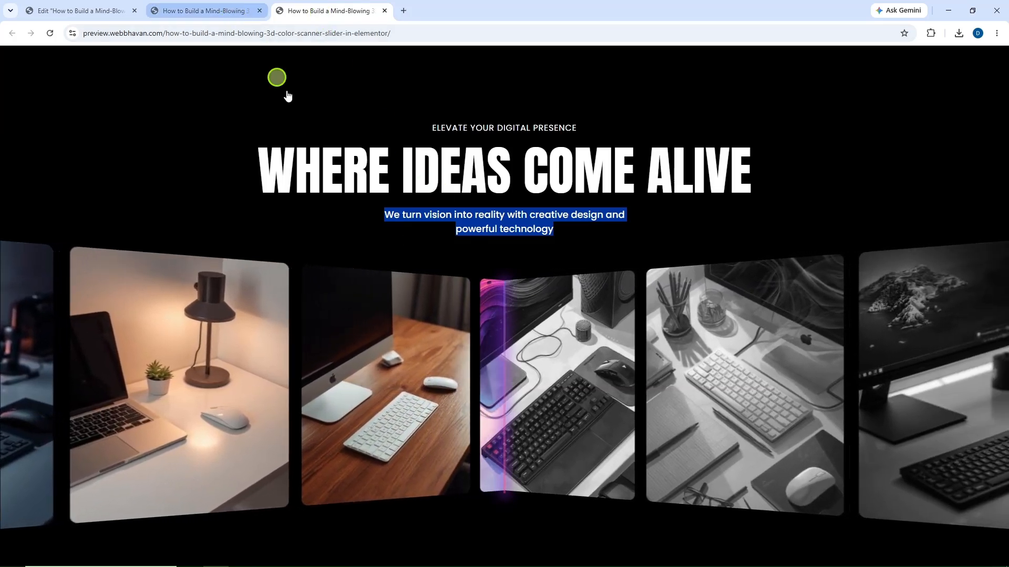
pyautogui.click(234, 13)
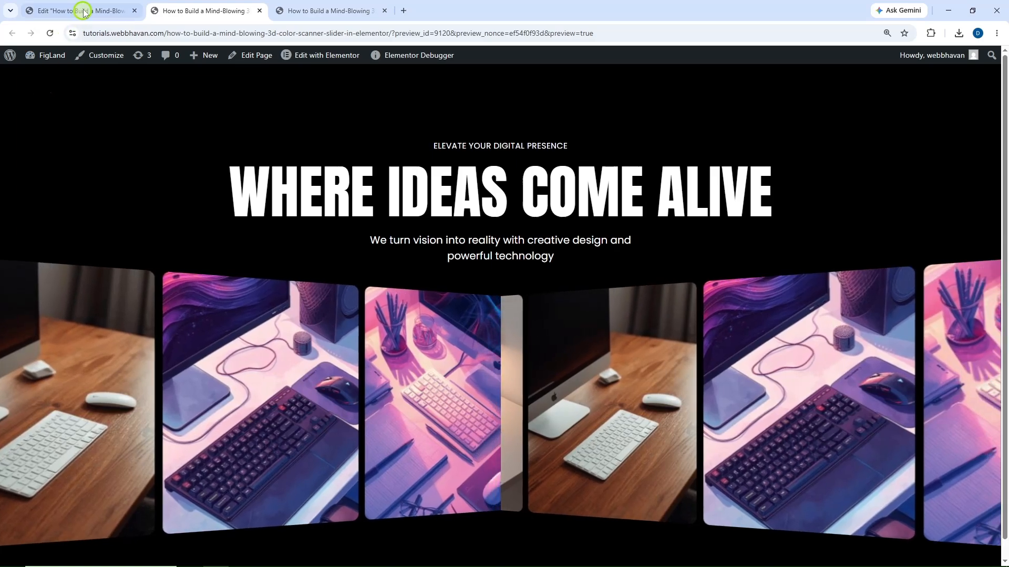
pyautogui.click(83, 11)
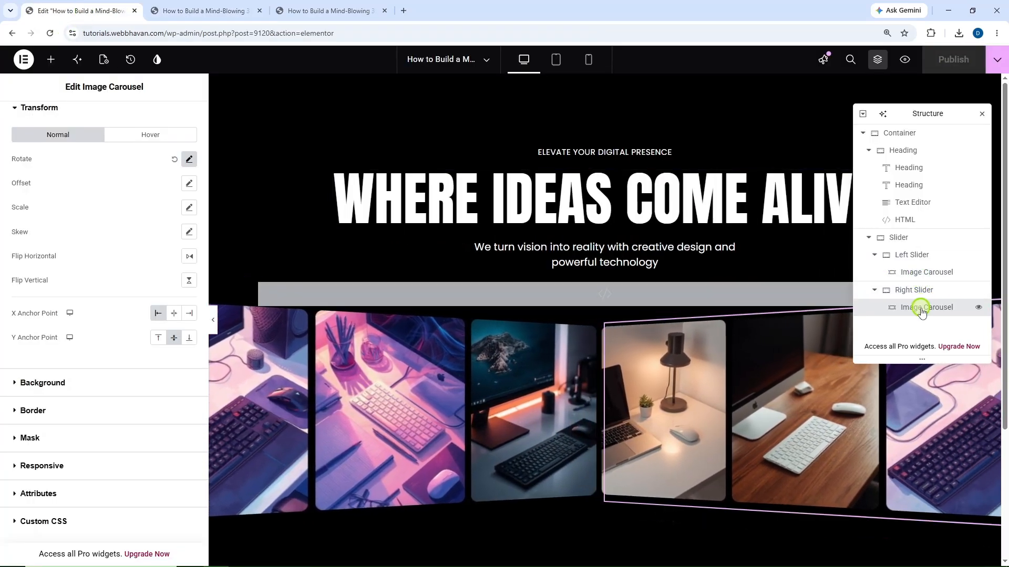
# Step: Examine the content settings of the Left Slider and Right Slider image carousels
pyautogui.scroll(2, 65, 128)
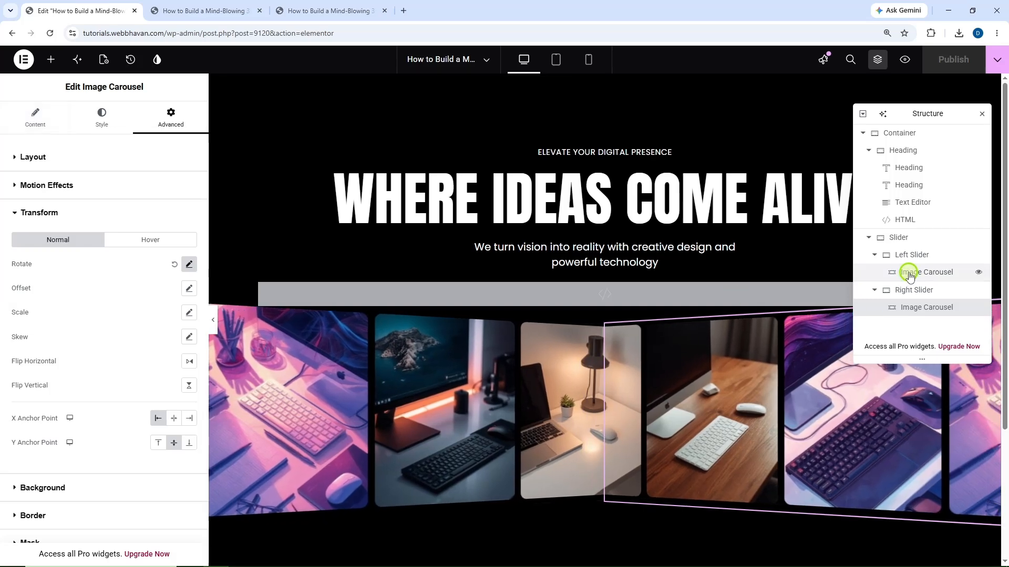
pyautogui.click(99, 157)
pyautogui.click(36, 118)
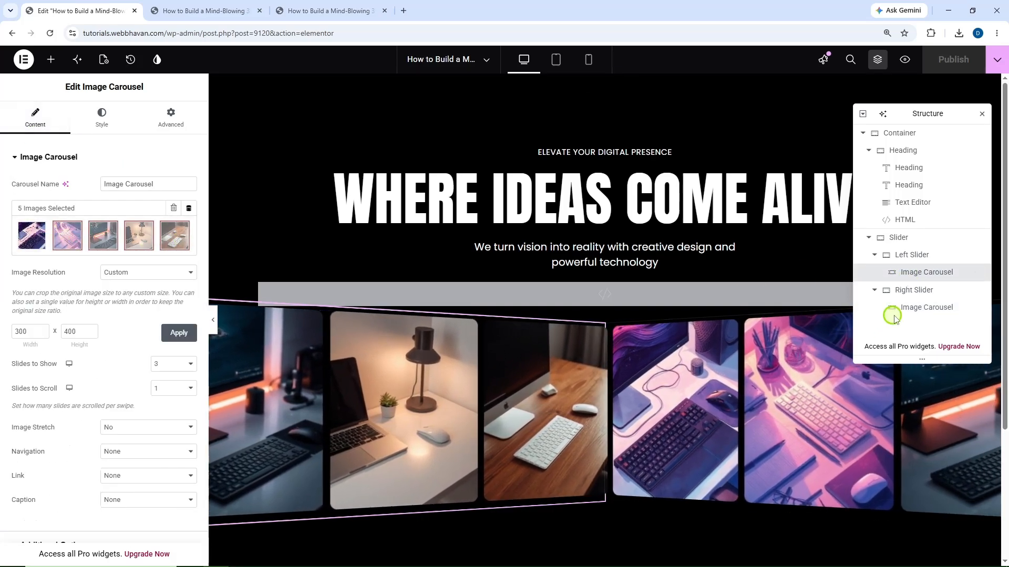
pyautogui.click(915, 309)
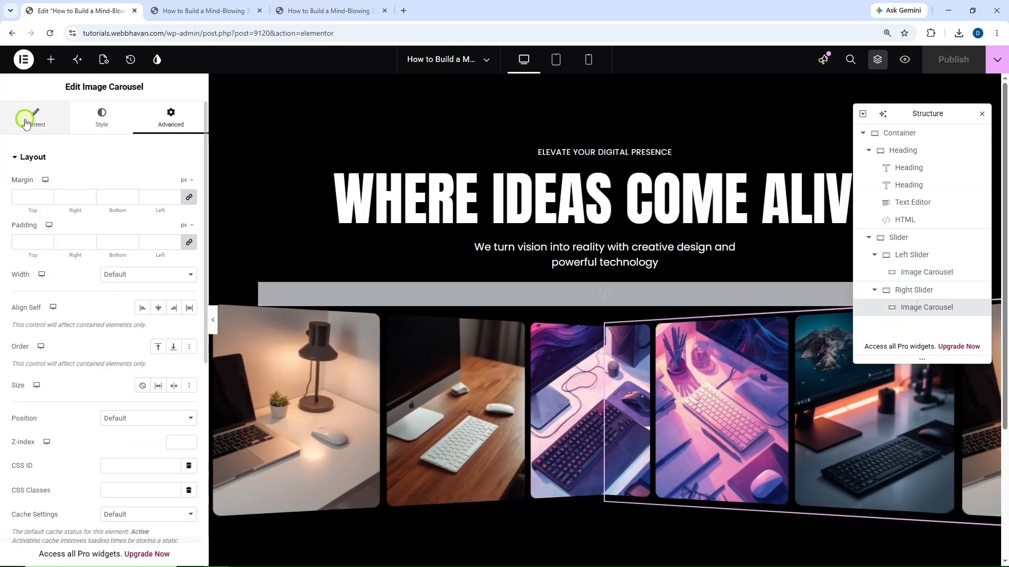
pyautogui.click(24, 122)
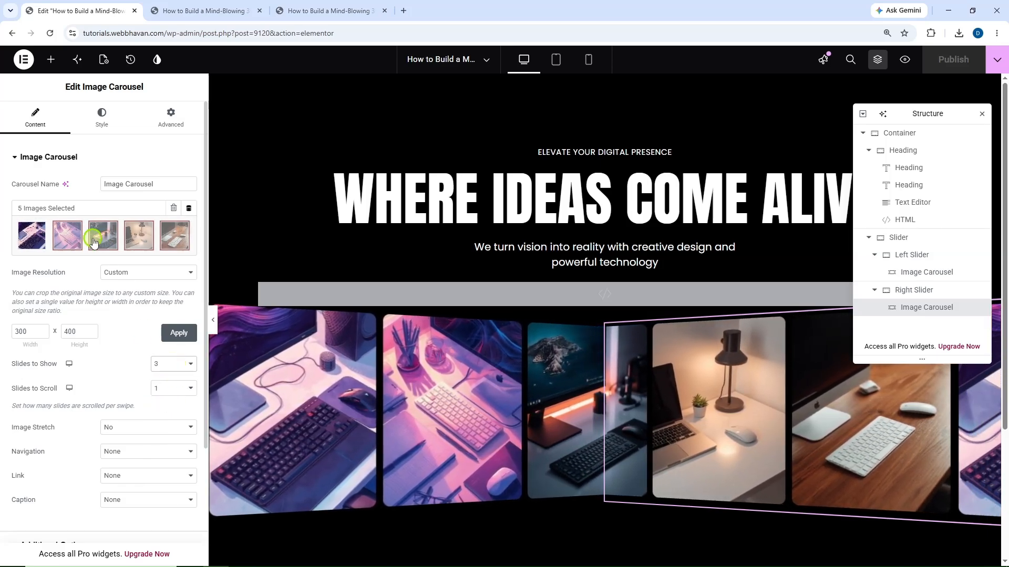
# Step: Reorder the Right Slider carousel's gallery to slider-img-4, slider-img-5, slider-img-1, slider-img-2, slider-img-3 and insert it
pyautogui.click(176, 235)
pyautogui.click(187, 201)
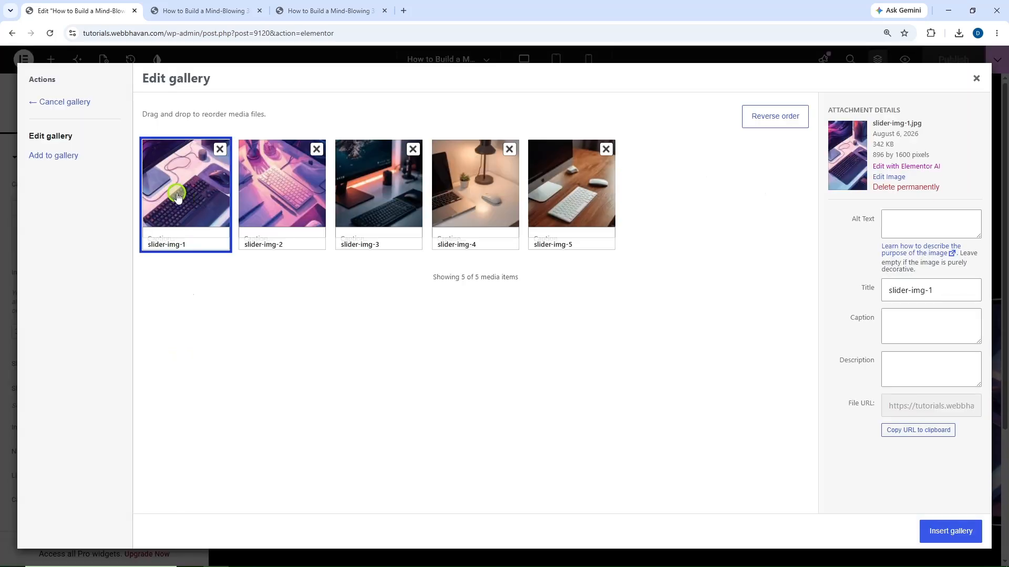
pyautogui.moveTo(240, 192); pyautogui.dragTo(597, 202)
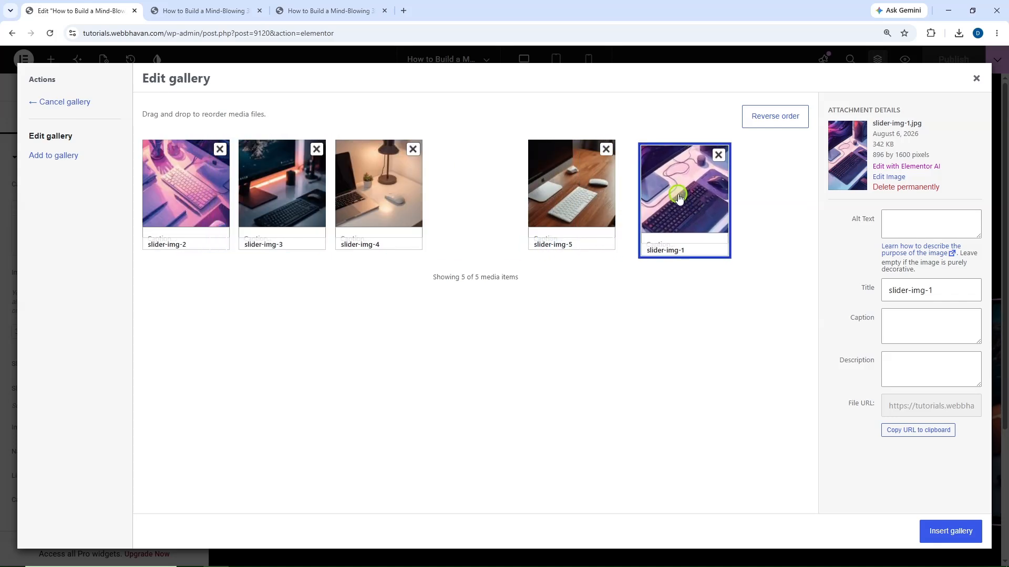
pyautogui.moveTo(678, 200); pyautogui.dragTo(677, 200)
pyautogui.moveTo(505, 177); pyautogui.dragTo(619, 177)
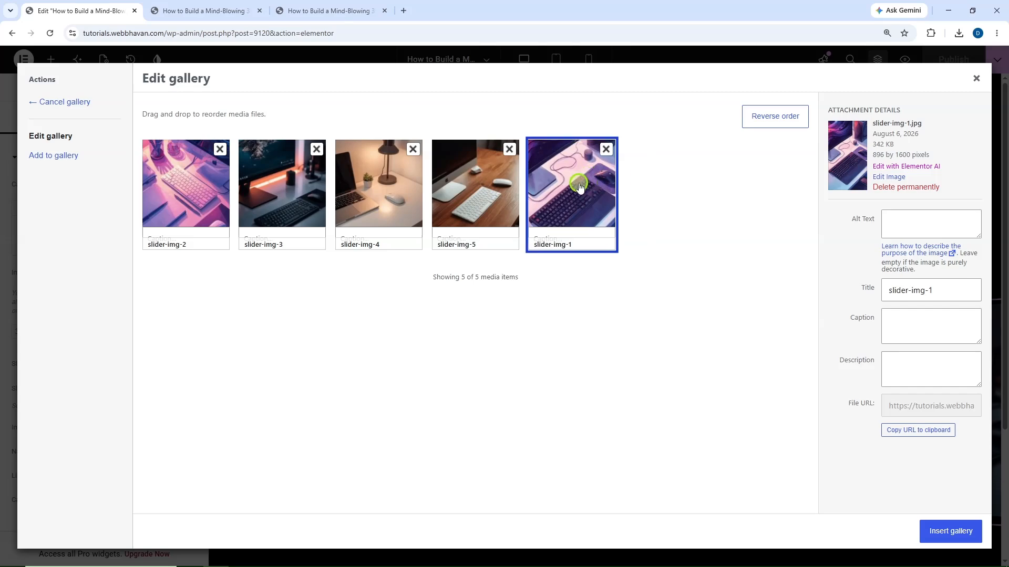
pyautogui.moveTo(187, 188); pyautogui.dragTo(488, 193)
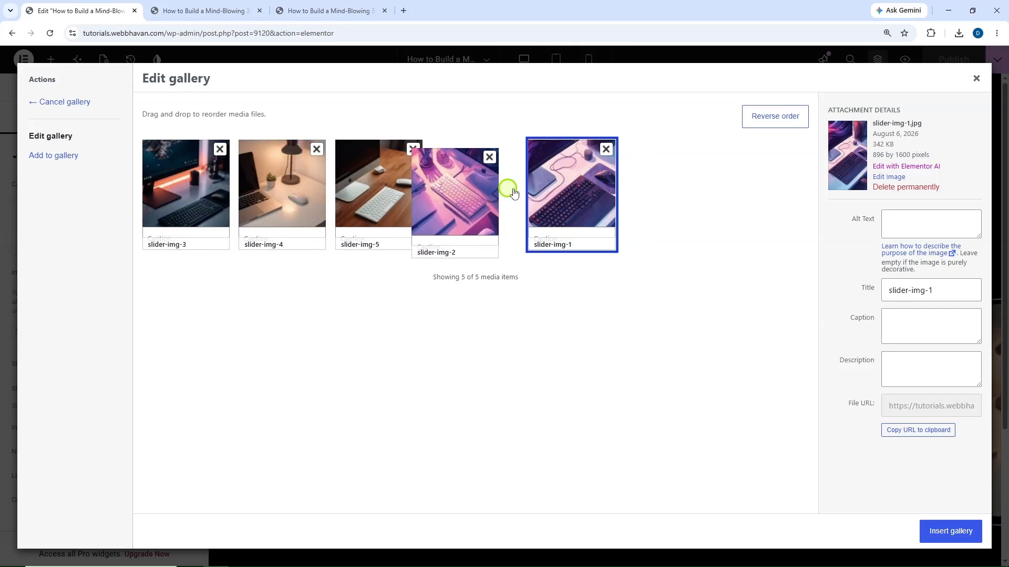
pyautogui.moveTo(655, 184); pyautogui.dragTo(609, 169)
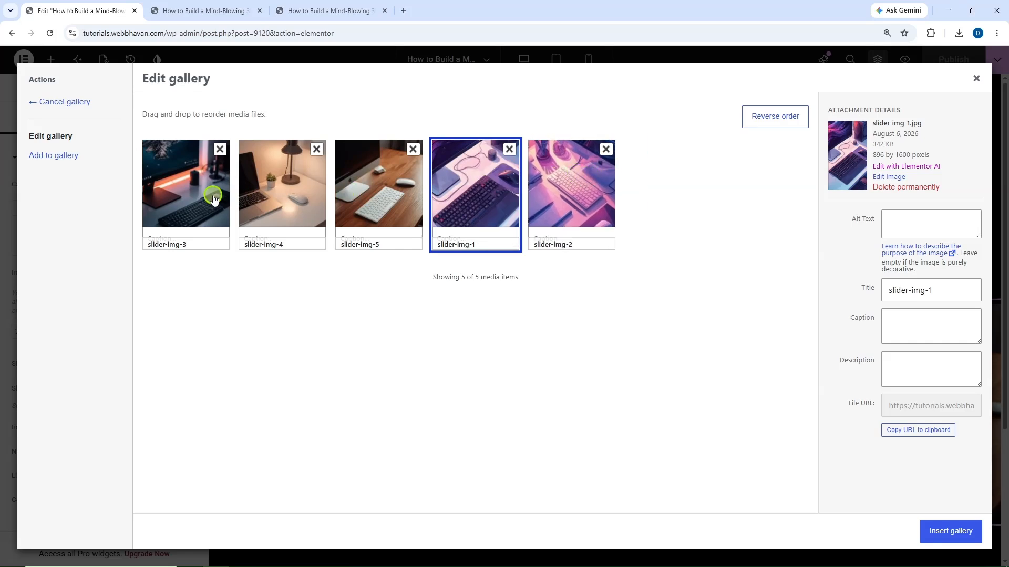
pyautogui.moveTo(198, 182); pyautogui.dragTo(462, 177)
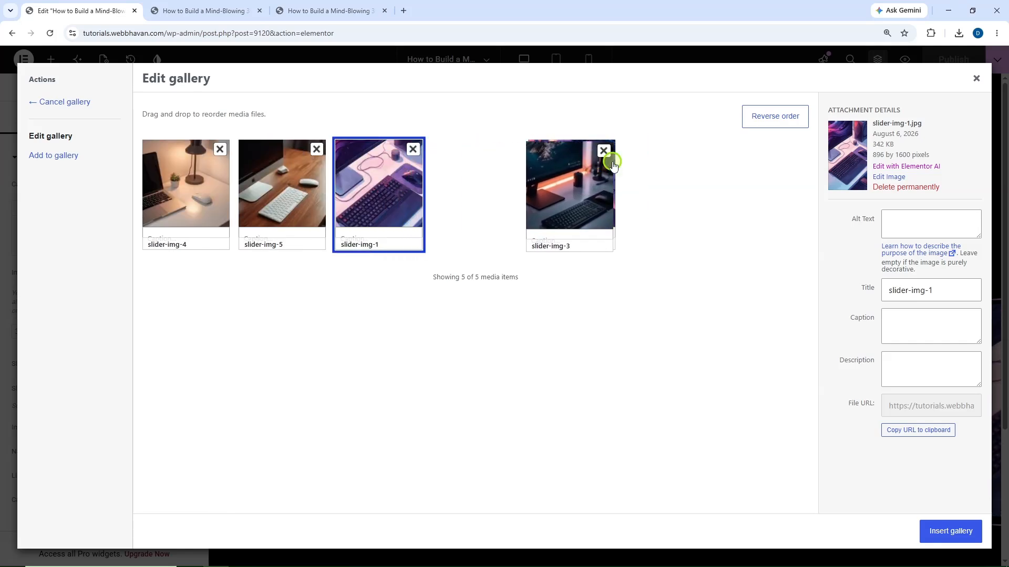
pyautogui.moveTo(604, 166); pyautogui.dragTo(647, 164)
pyautogui.moveTo(475, 182); pyautogui.dragTo(605, 176)
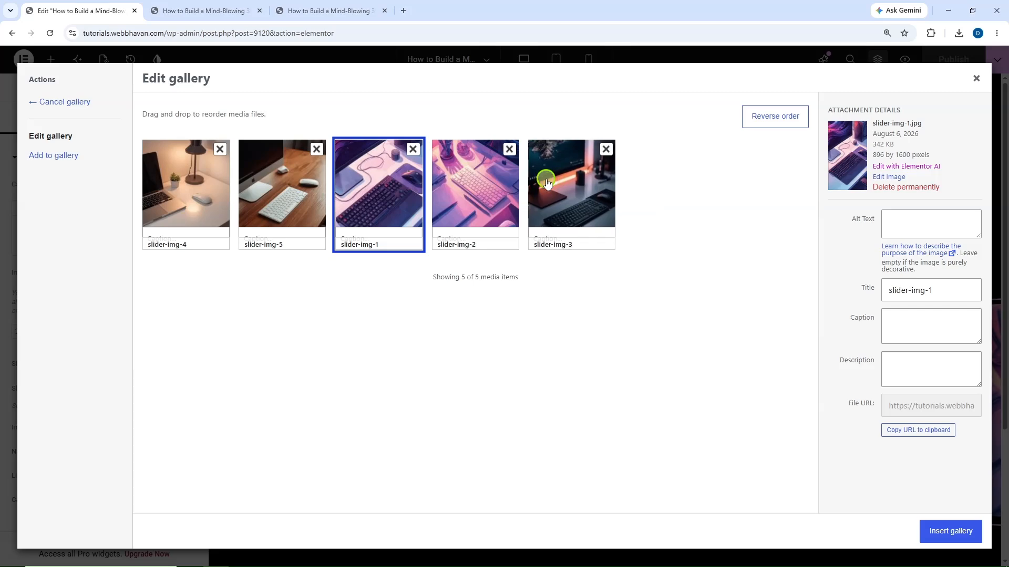
pyautogui.click(938, 532)
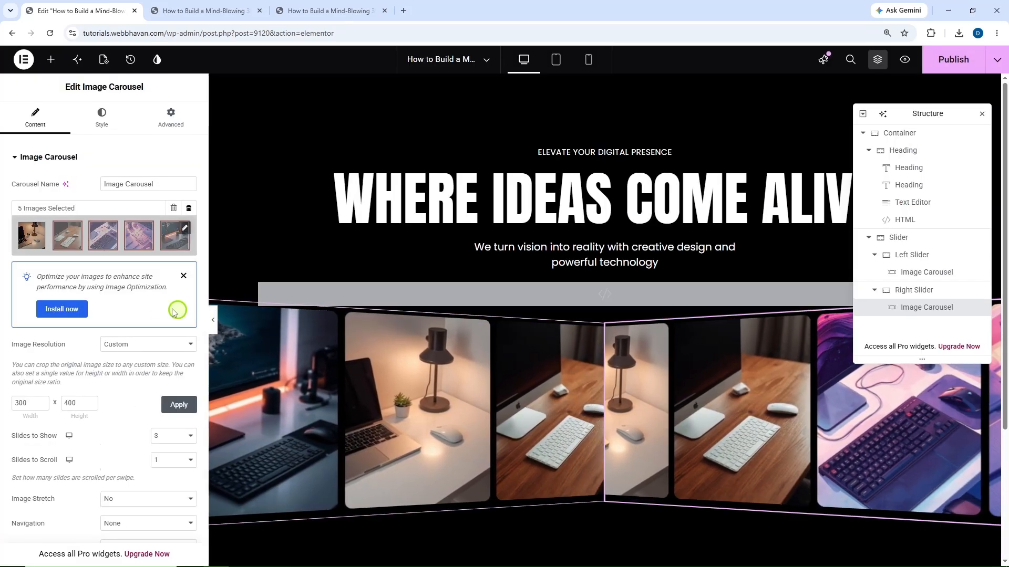
pyautogui.scroll(-2, 157, 309)
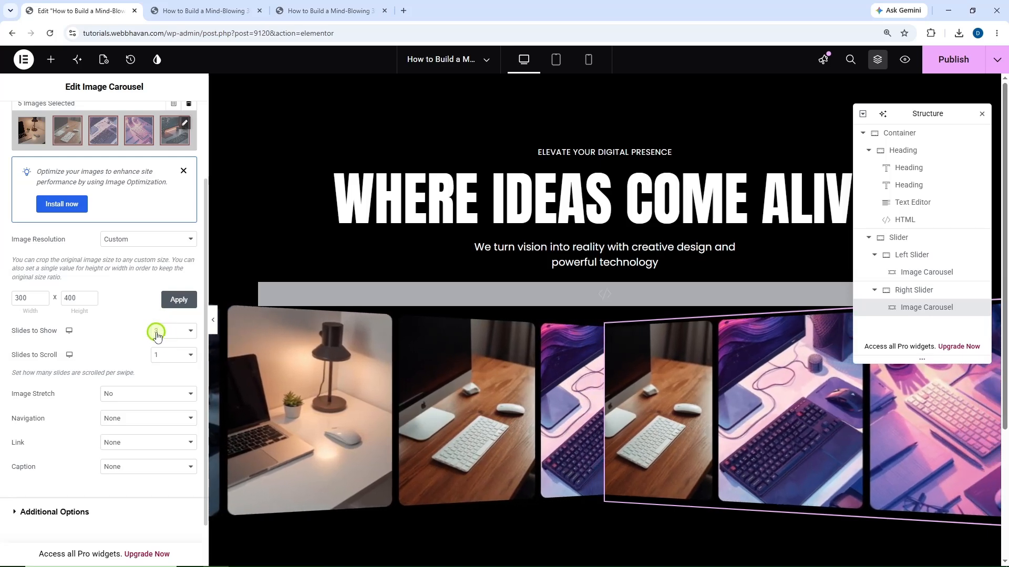
pyautogui.click(156, 334)
pyautogui.click(152, 378)
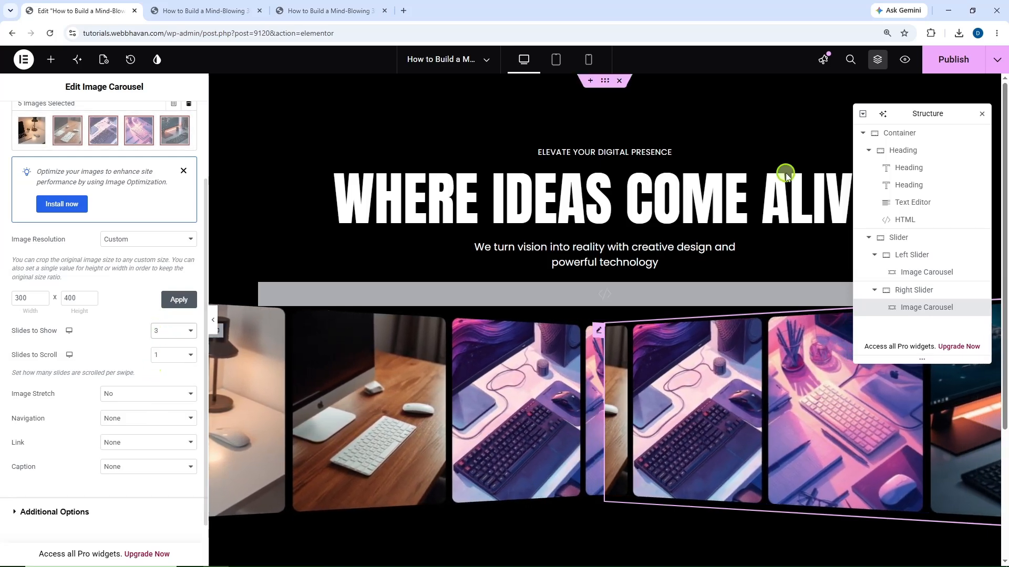
# Step: Publish the reordered carousel and compare the image alignment on the previewed page with the reference demo
pyautogui.click(953, 59)
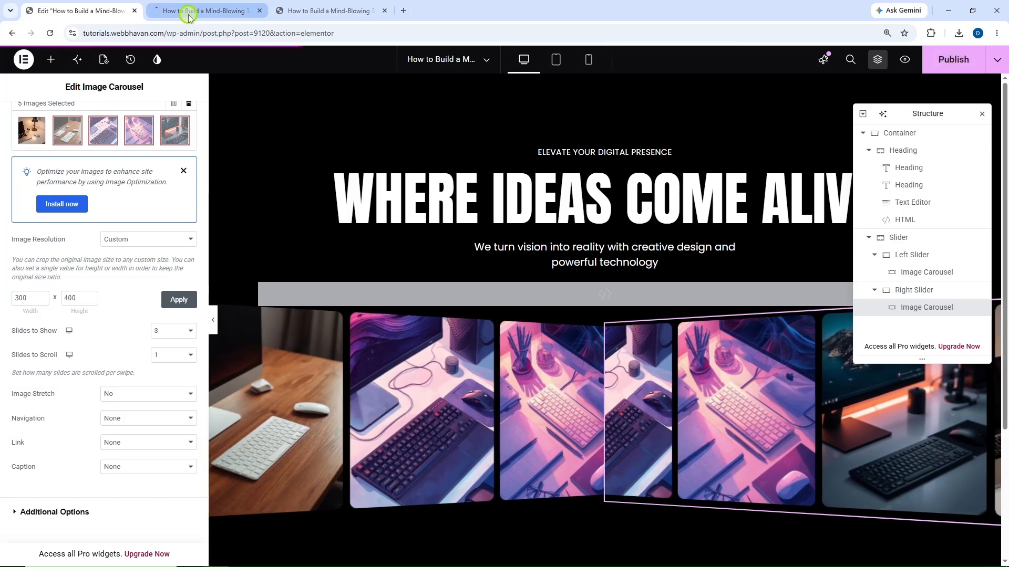
pyautogui.click(189, 11)
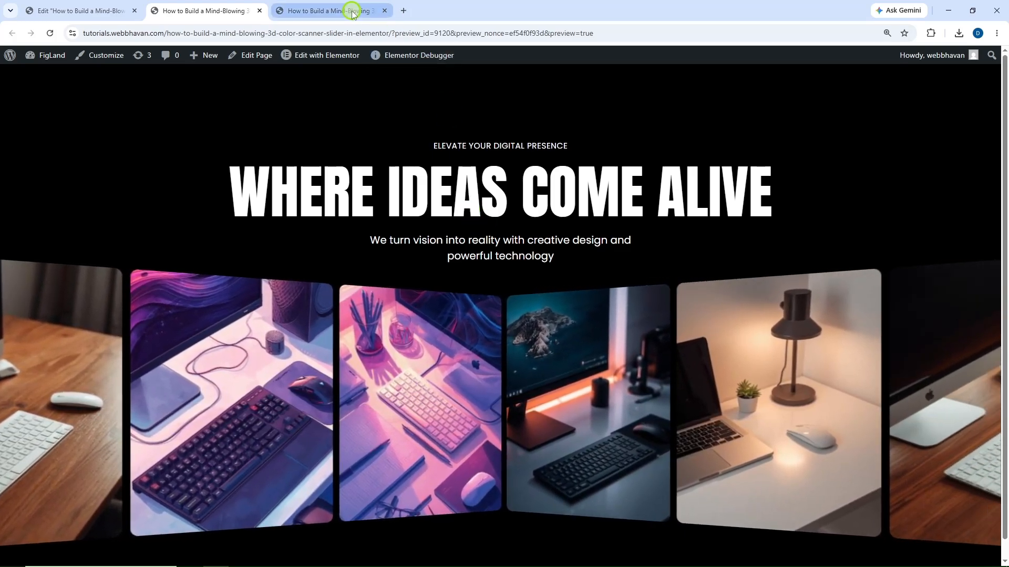
pyautogui.click(360, 10)
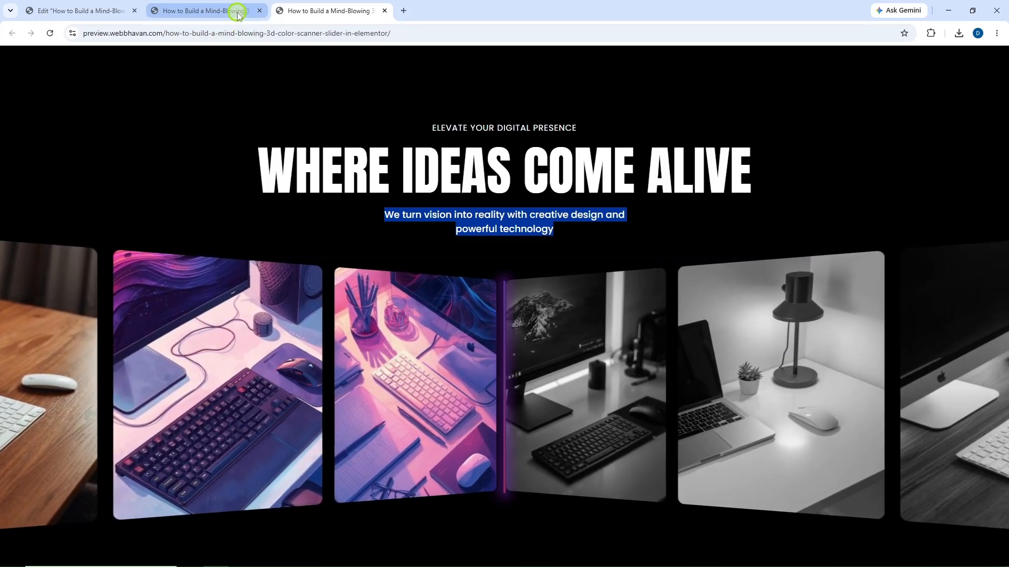
pyautogui.click(234, 11)
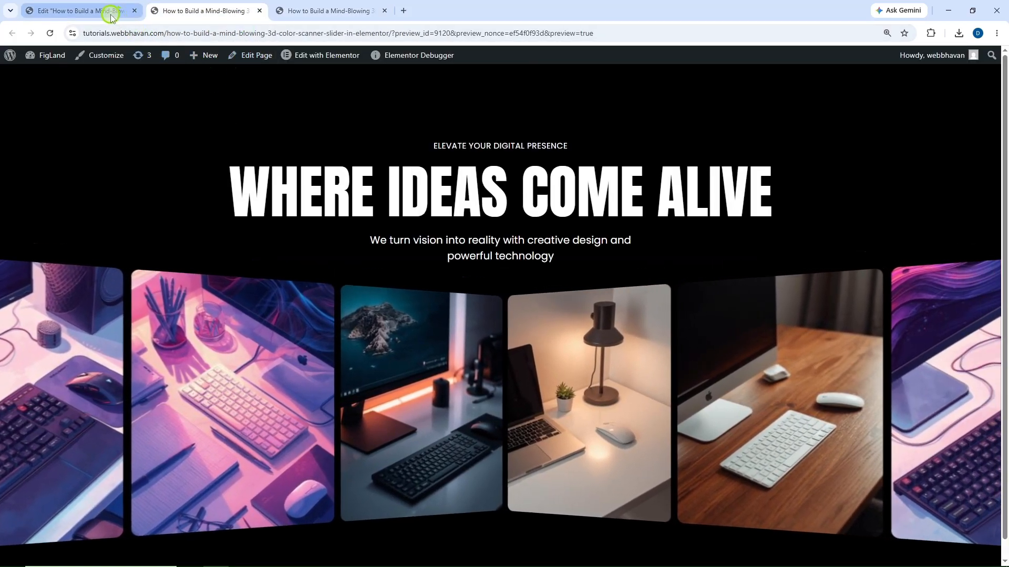
pyautogui.click(114, 14)
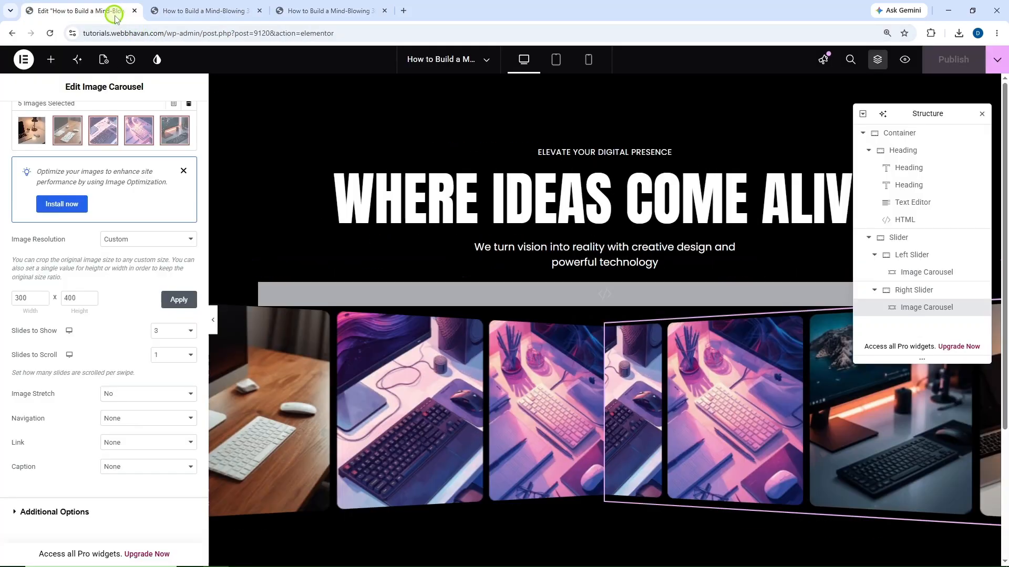
# Step: Add the CSS class right-slider to the Right Slider's image carousel
pyautogui.scroll(1, 79, 176)
pyautogui.scroll(1, 90, 171)
pyautogui.click(157, 124)
pyautogui.scroll(-4, 139, 297)
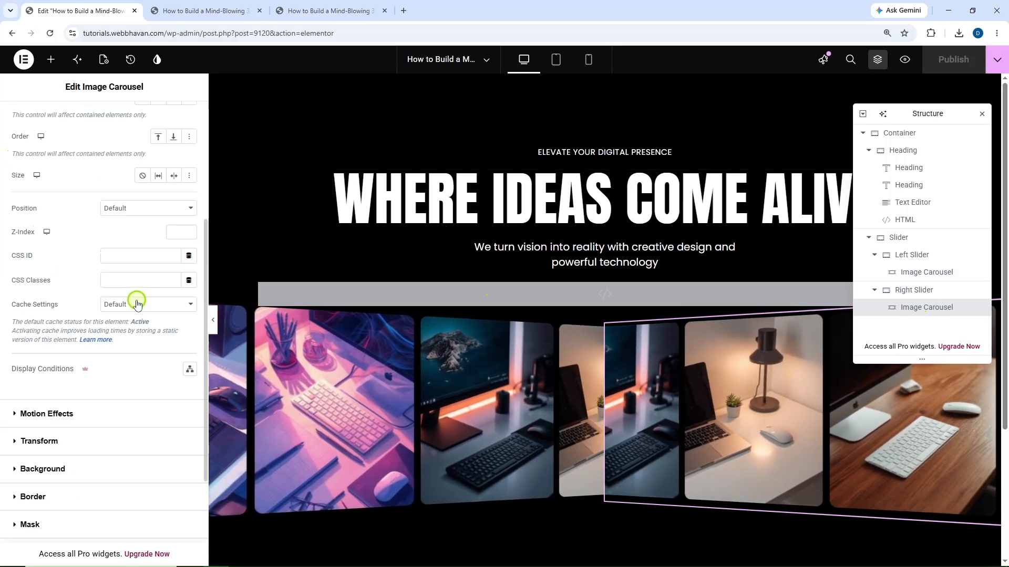
pyautogui.click(121, 278)
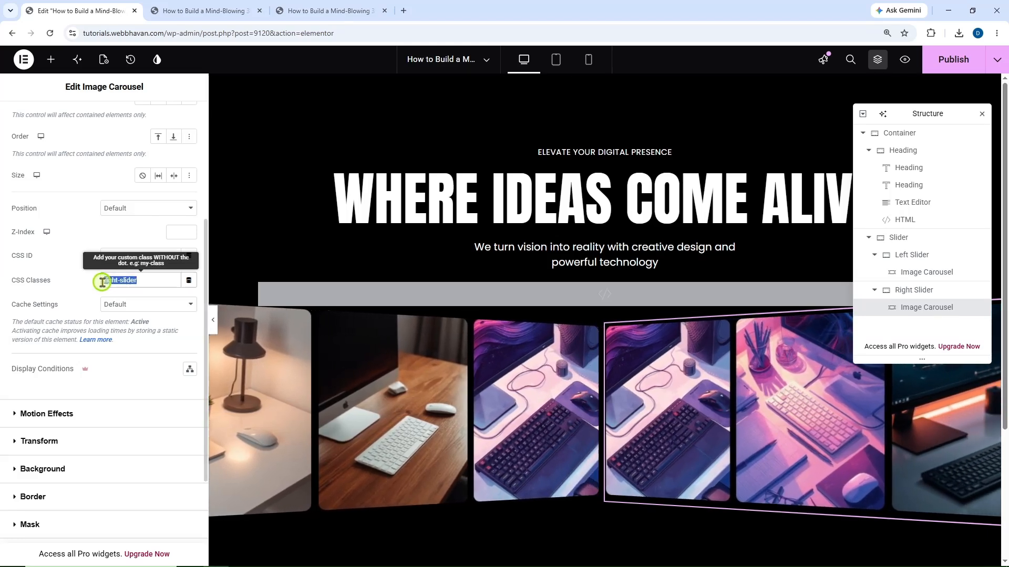
# Step: Add a .right-slider img rule with filter: grayscale(100%); to the HTML widget's style code, after the .hero-slider .swiper-slide rule
pyautogui.click(301, 298)
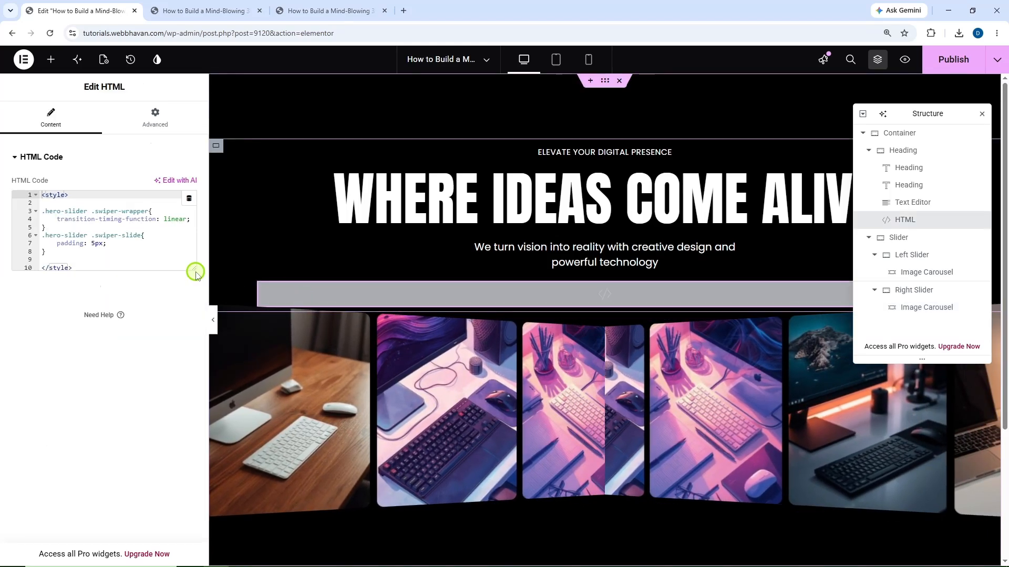
pyautogui.click(80, 259)
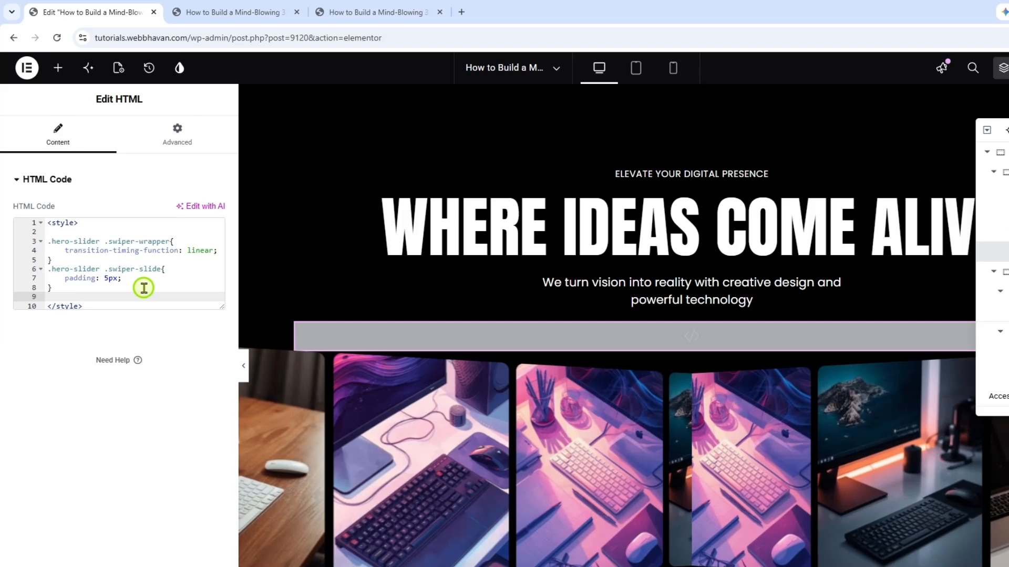
pyautogui.write('.right-slider img')
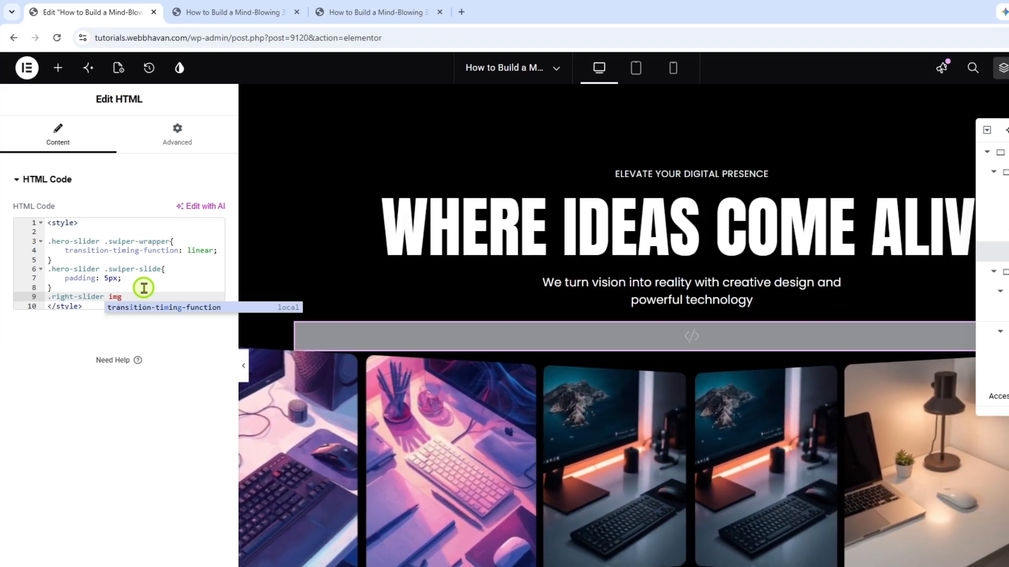
pyautogui.write('{')
pyautogui.press('Return')
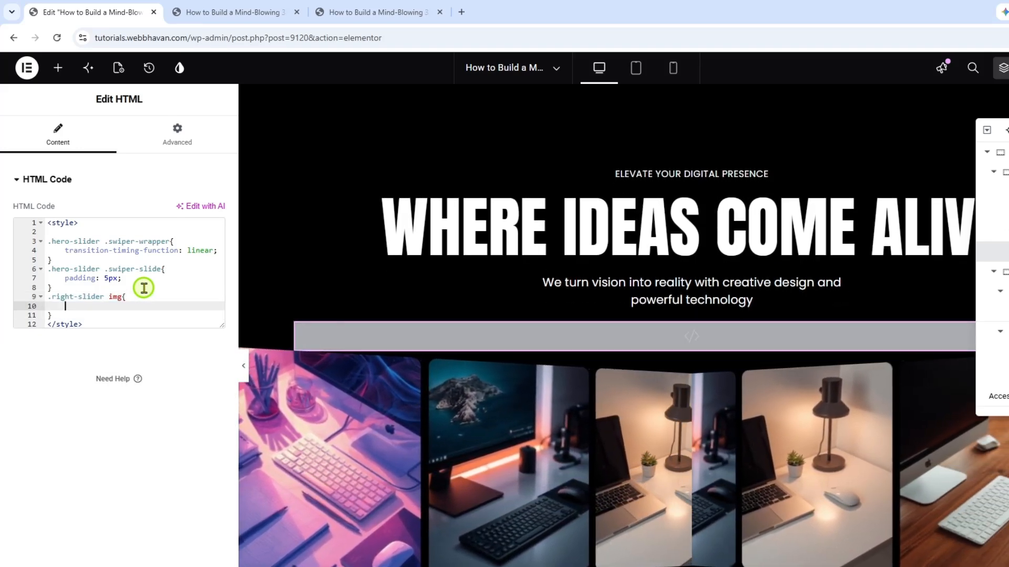
pyautogui.write('filter')
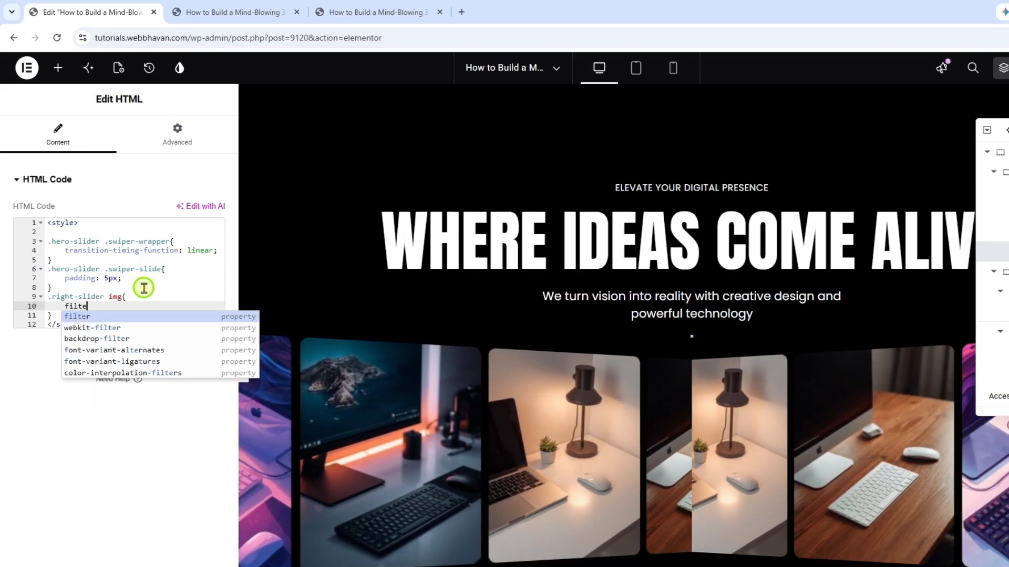
pyautogui.press('Return')
pyautogui.write('g')
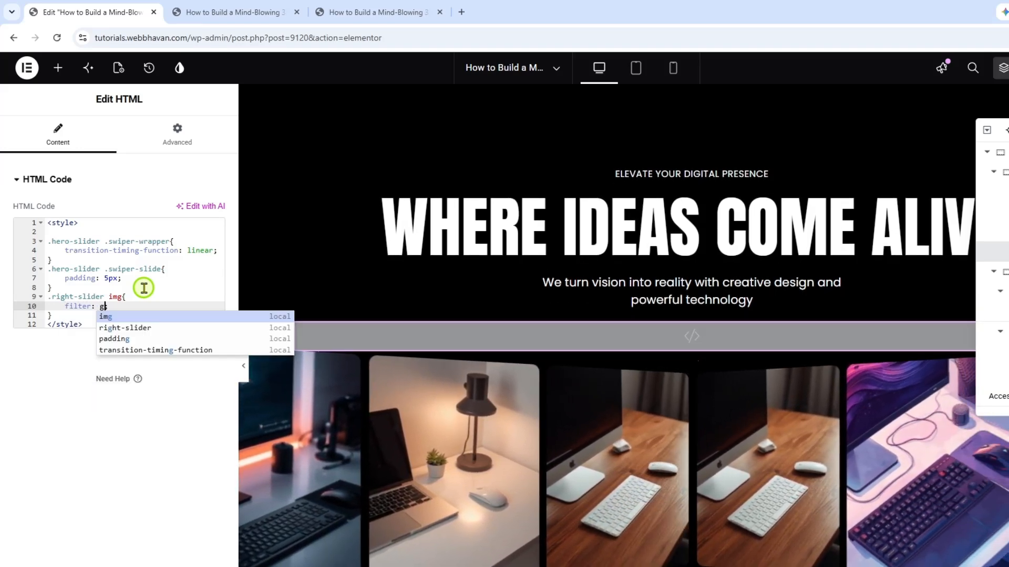
pyautogui.write('rayscale')
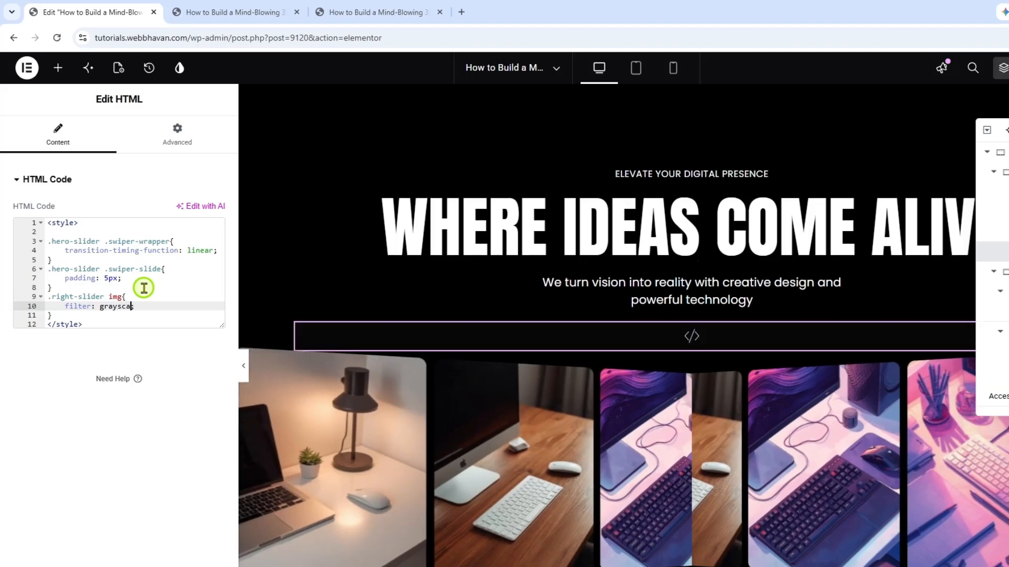
pyautogui.write('(100%);')
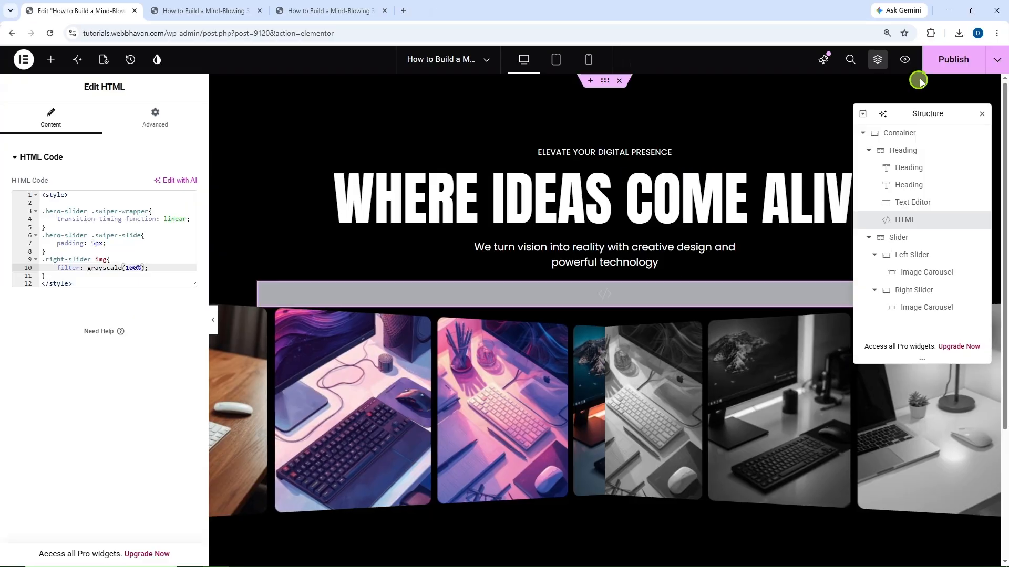
# Step: Publish the grayscale styling and compare the previewed page with the reference demo, returning to the editor
pyautogui.click(953, 59)
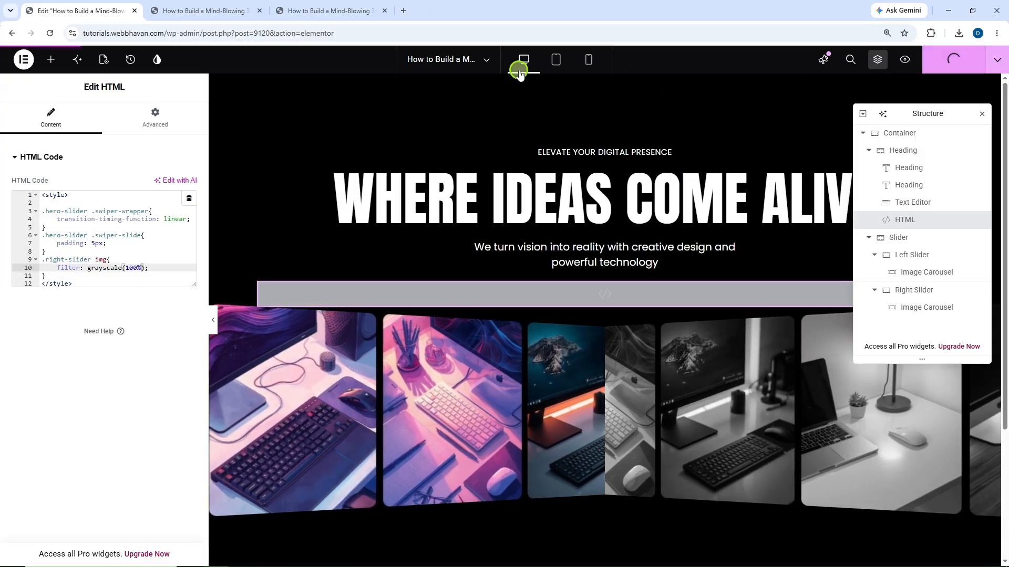
pyautogui.click(209, 11)
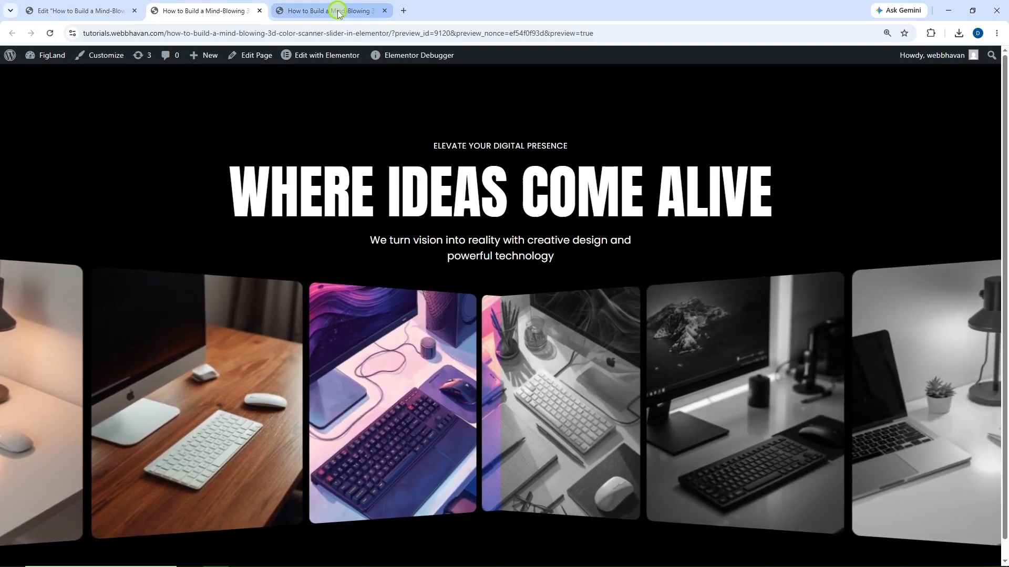
pyautogui.click(329, 11)
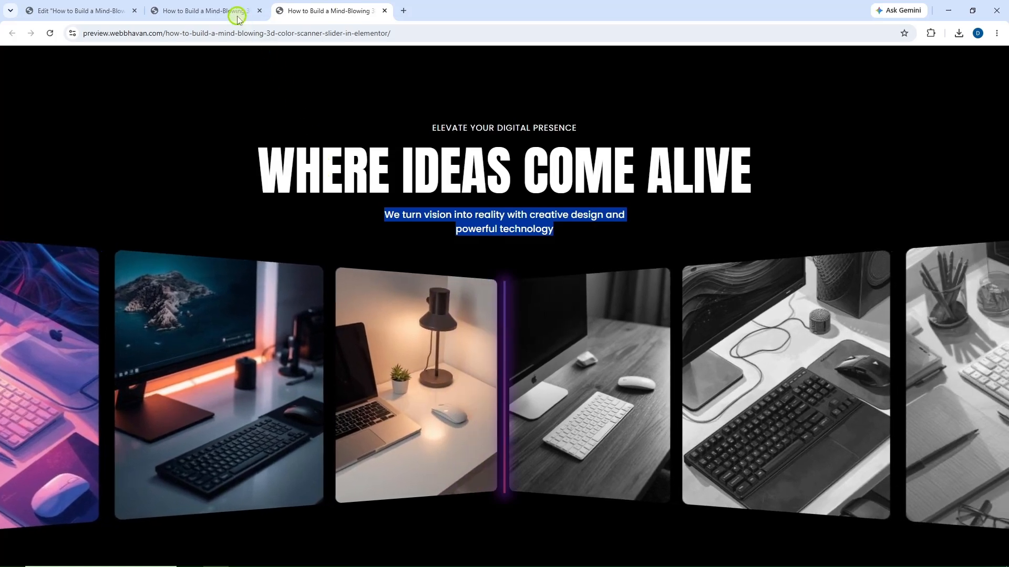
pyautogui.click(237, 17)
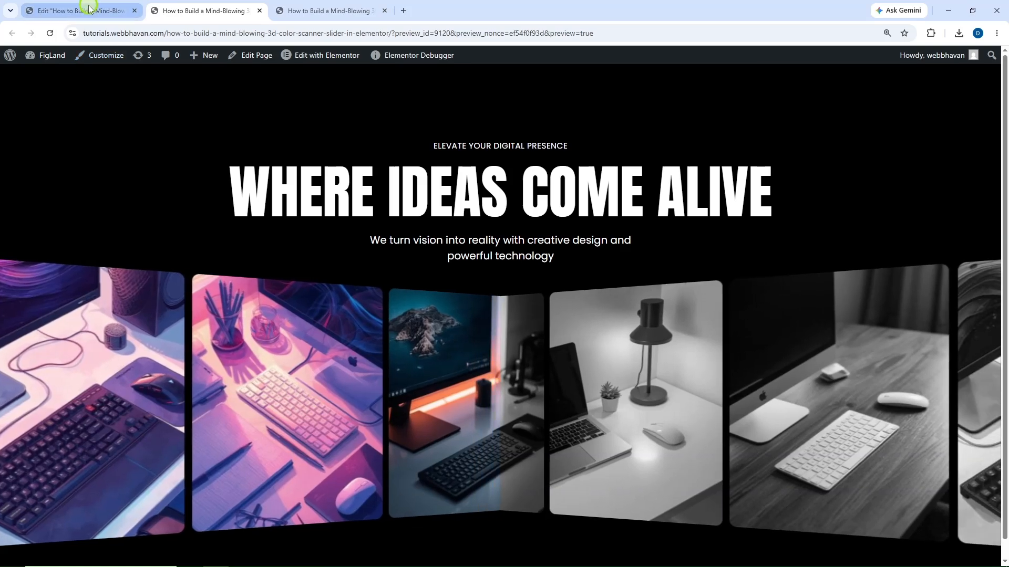
pyautogui.click(86, 9)
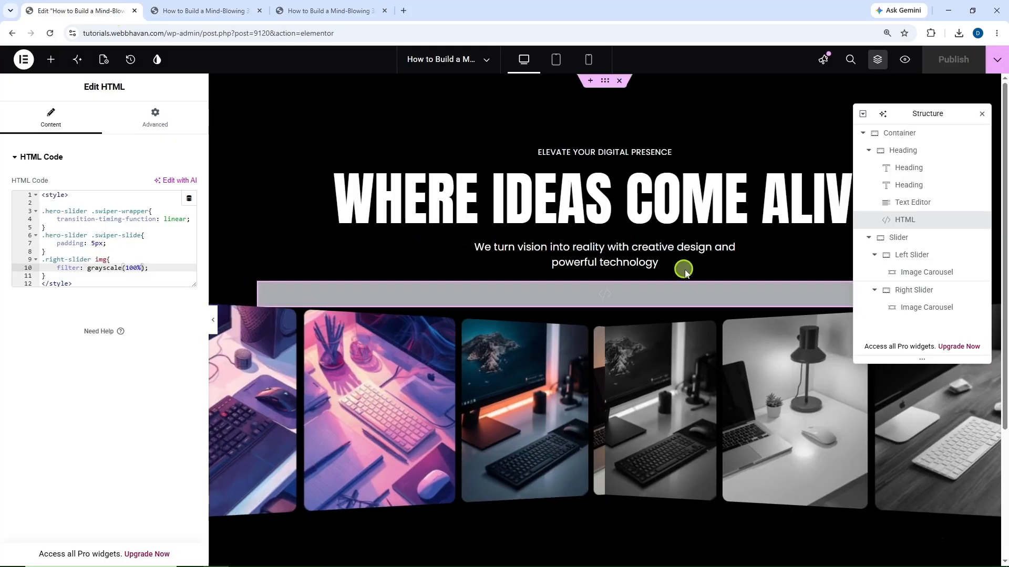
# Step: Add a full-width container named Line inside the Slider container, above Left Slider, and set its width to 4 px
pyautogui.click(869, 151)
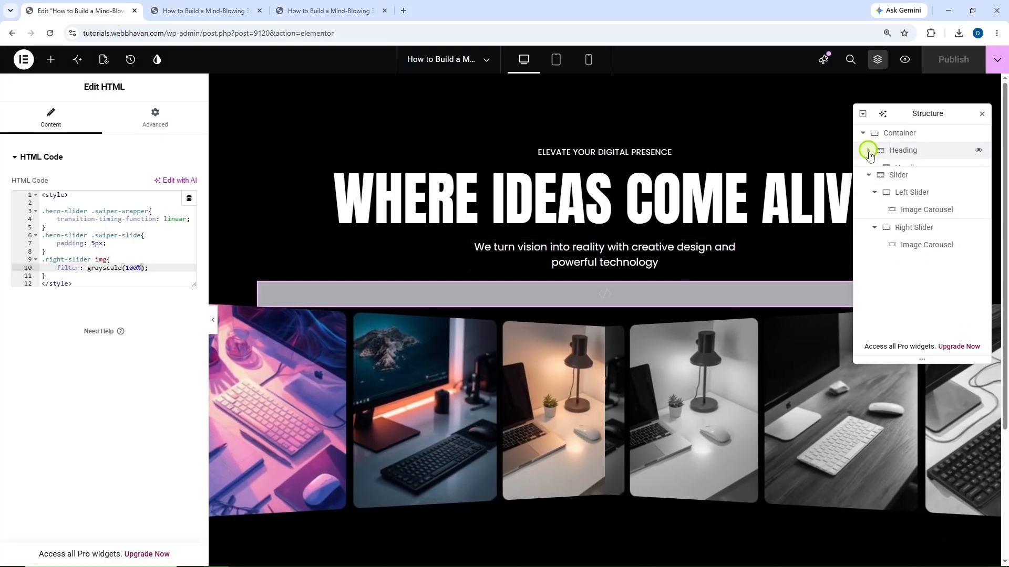
pyautogui.click(874, 186)
pyautogui.click(874, 203)
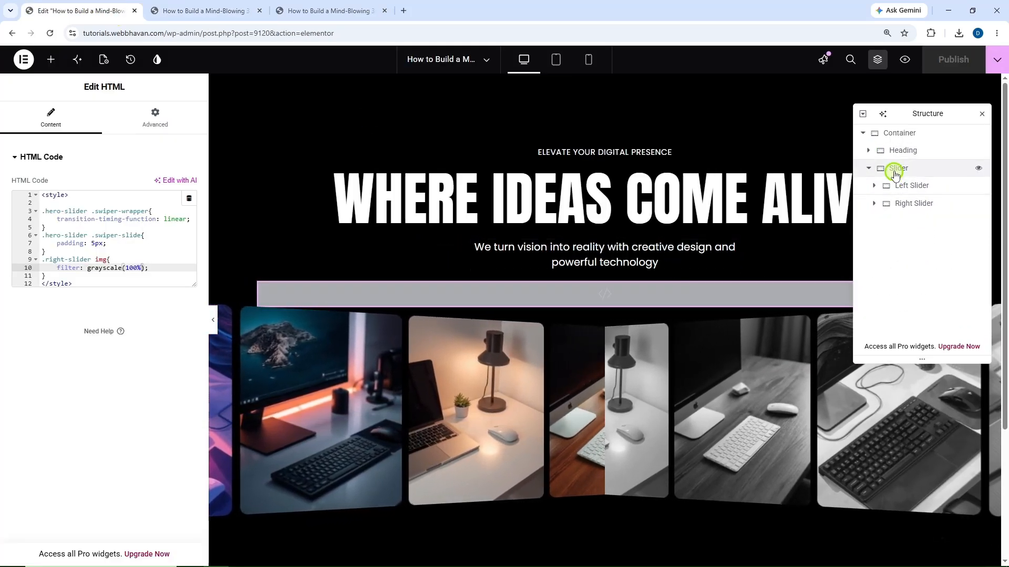
pyautogui.click(893, 169)
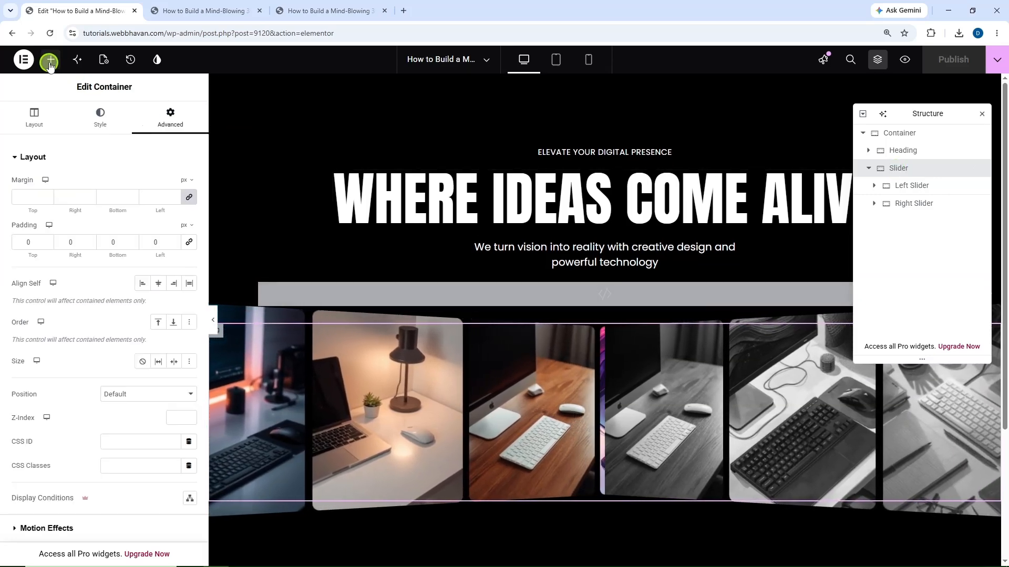
pyautogui.click(51, 60)
pyautogui.scroll(-2, 73, 257)
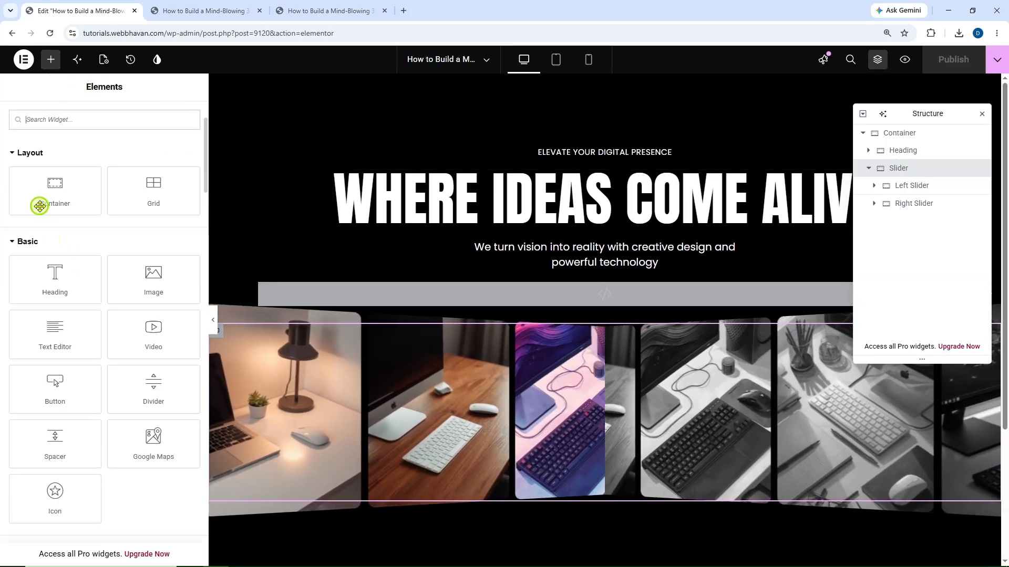
pyautogui.click(54, 192)
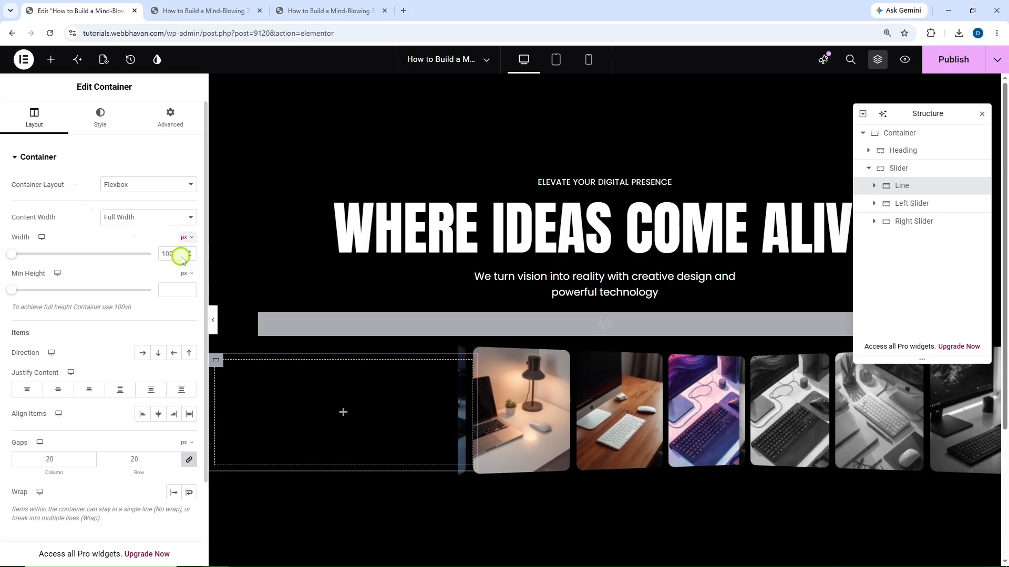
pyautogui.write('4')
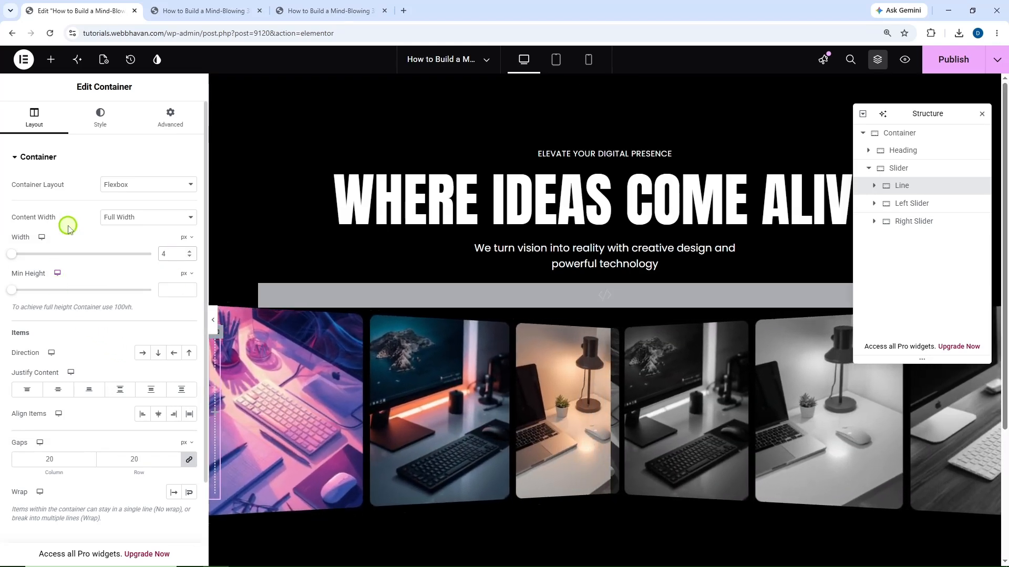
# Step: Position the Line container absolutely with a horizontal offset of 50% and a vertical offset of 50 px
pyautogui.click(178, 124)
pyautogui.scroll(-3, 137, 263)
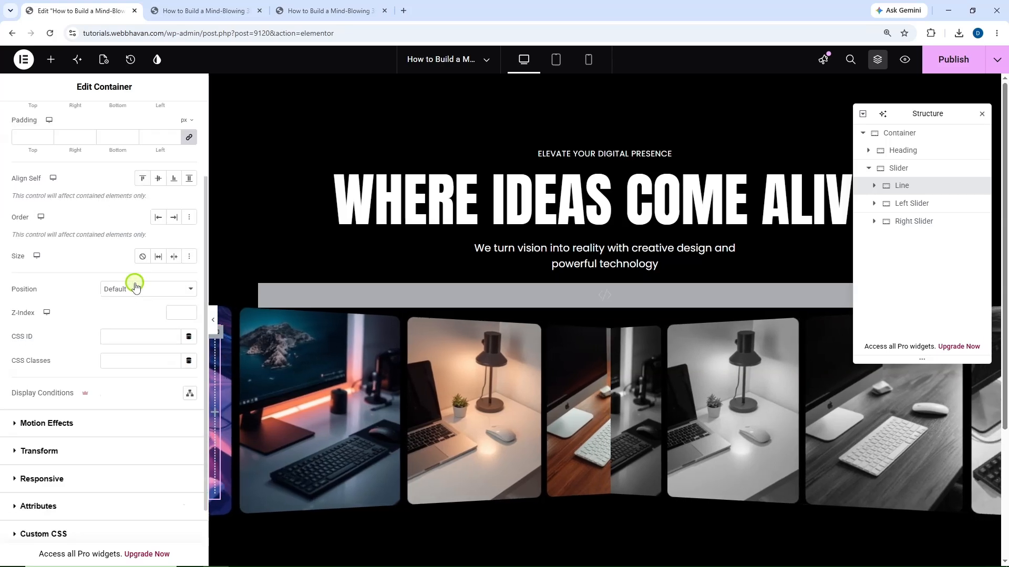
pyautogui.click(129, 297)
pyautogui.click(119, 307)
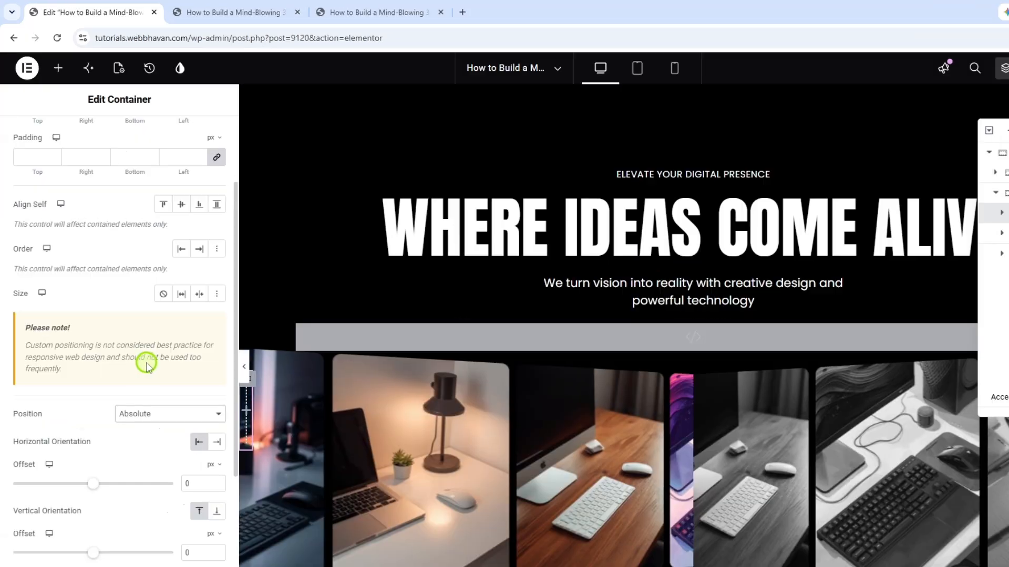
pyautogui.scroll(-5, 130, 384)
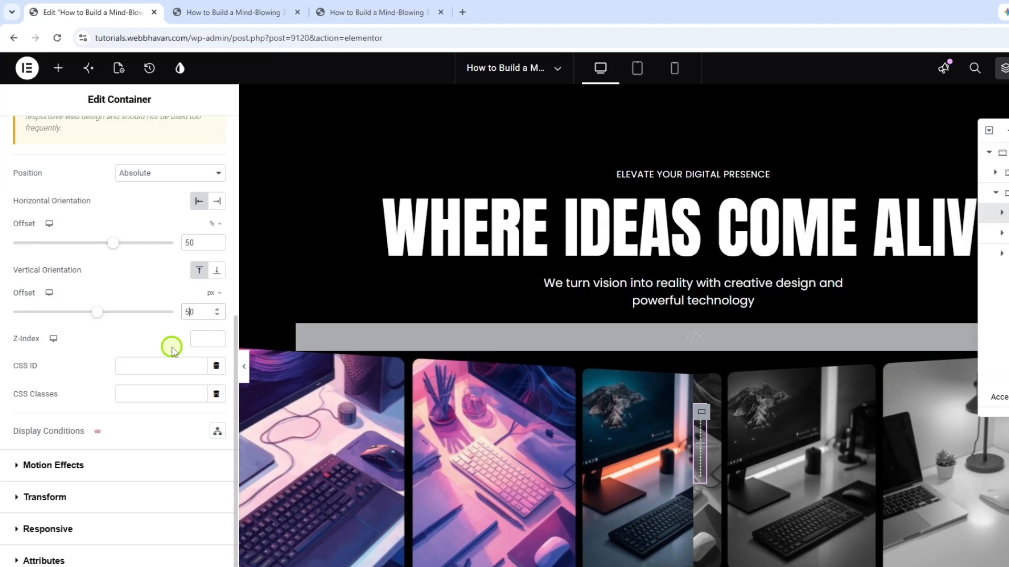
# Step: Set the Line container's transform Offset X and Offset Y to -50% each
pyautogui.scroll(-2, 95, 423)
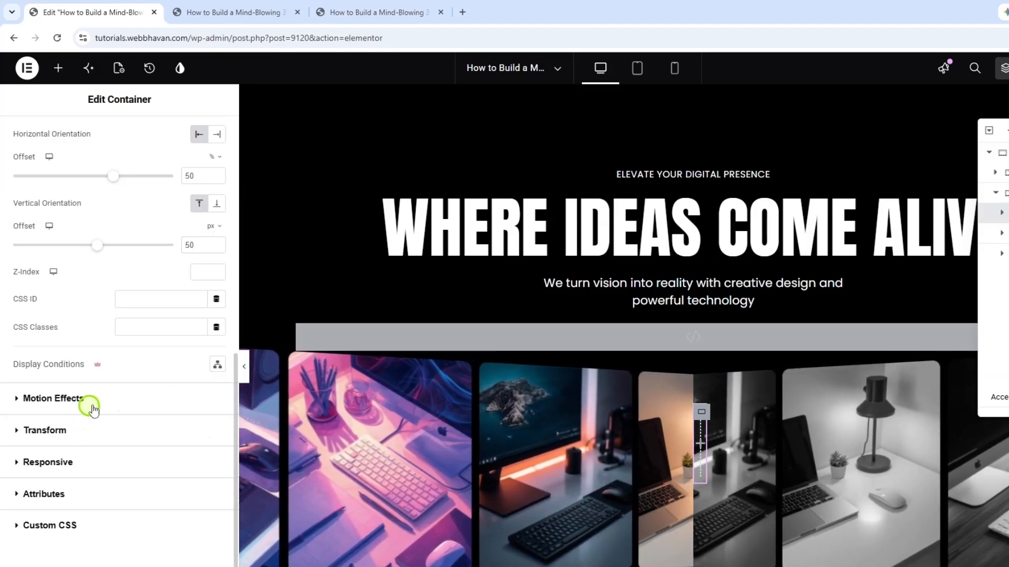
pyautogui.click(76, 423)
pyautogui.scroll(-2, 163, 339)
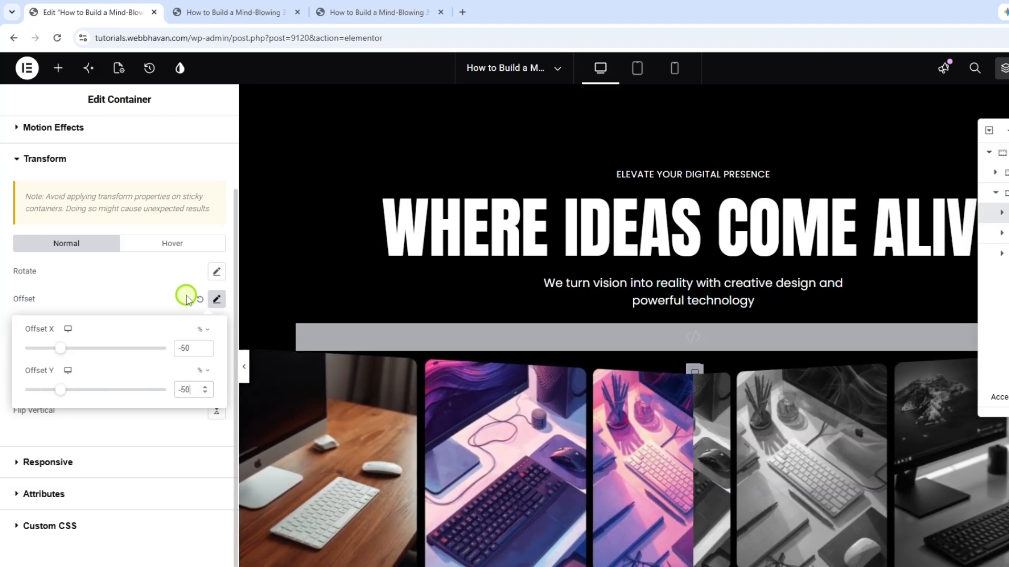
pyautogui.click(157, 425)
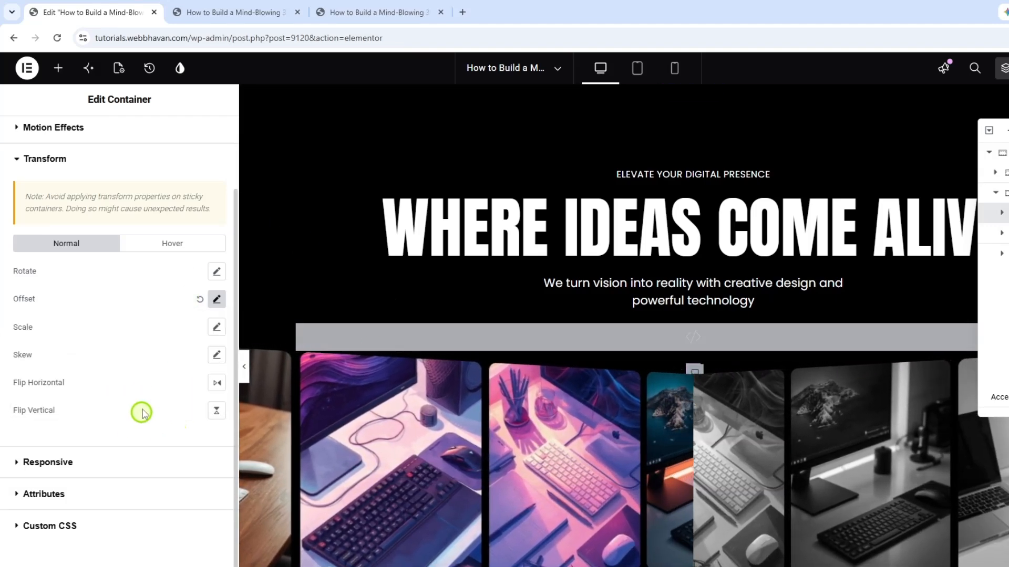
# Step: Set the Line container's z-index to 1
pyautogui.scroll(2, 116, 289)
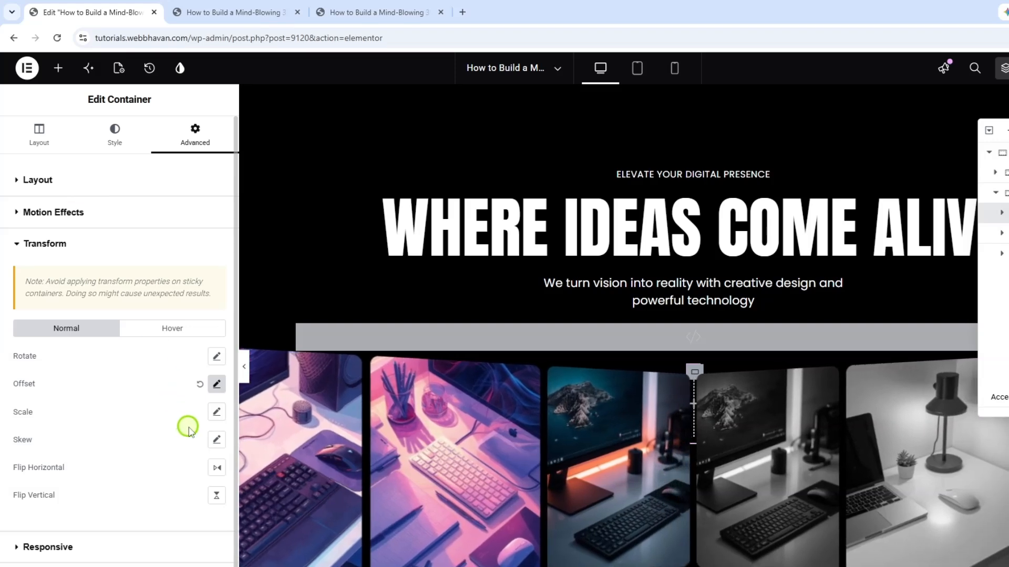
pyautogui.click(38, 180)
pyautogui.scroll(-4, 205, 439)
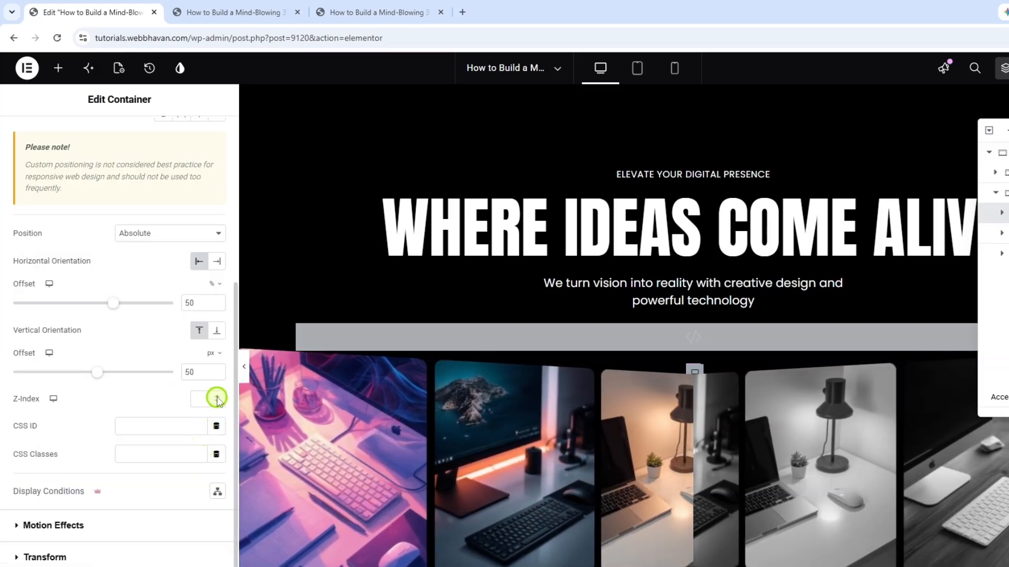
pyautogui.click(217, 397)
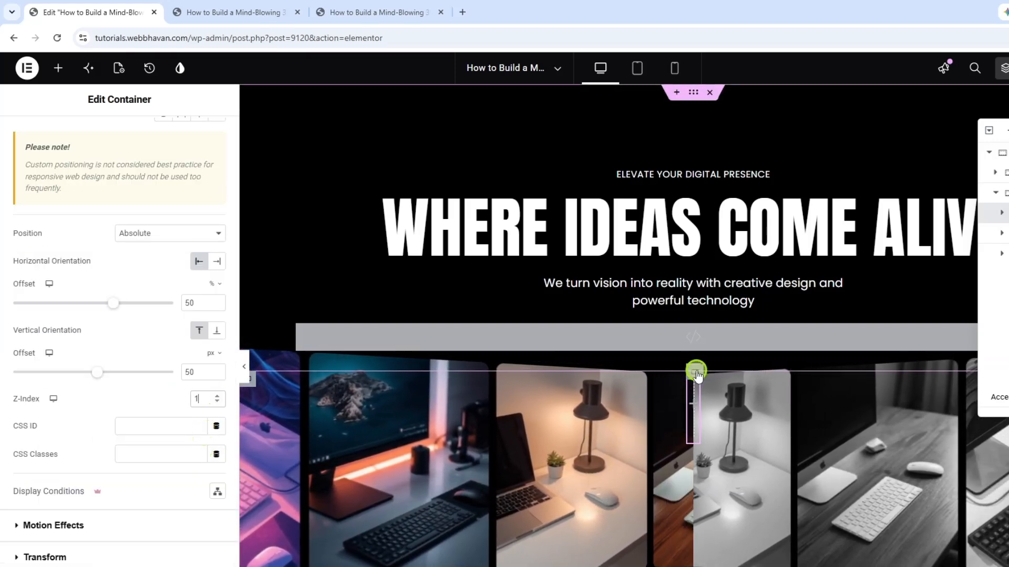
# Step: Set the Line container's minimum height to 98%, publish the page and check the line's placement over the sliders
pyautogui.scroll(6, 36, 157)
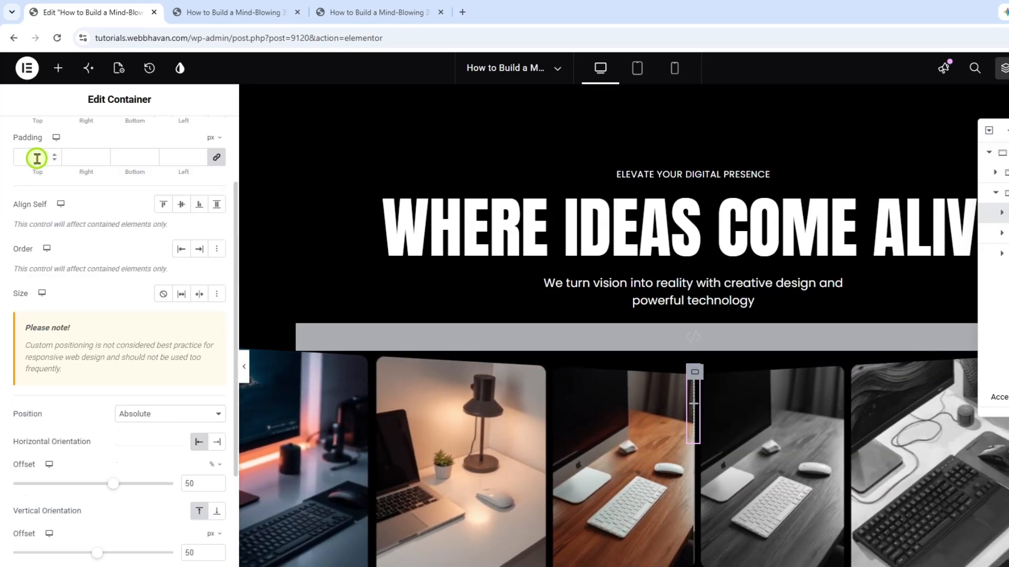
pyautogui.click(39, 149)
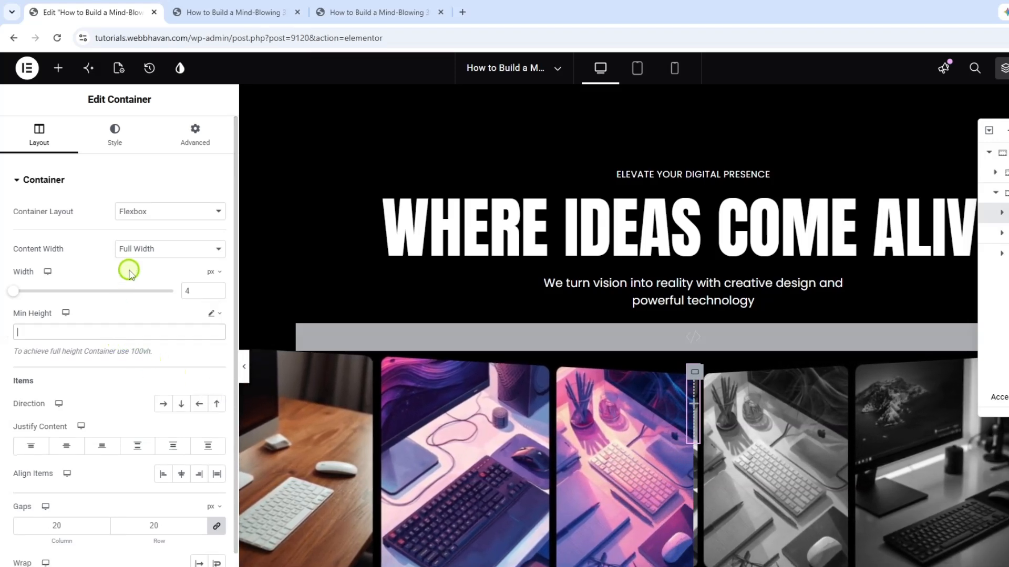
pyautogui.write('98%')
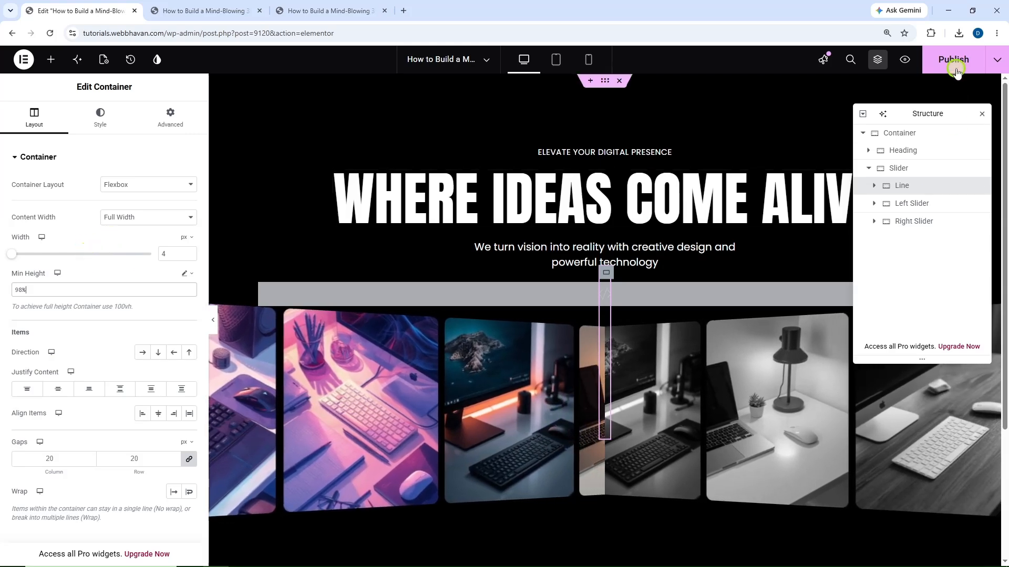
pyautogui.scroll(-3, 704, 273)
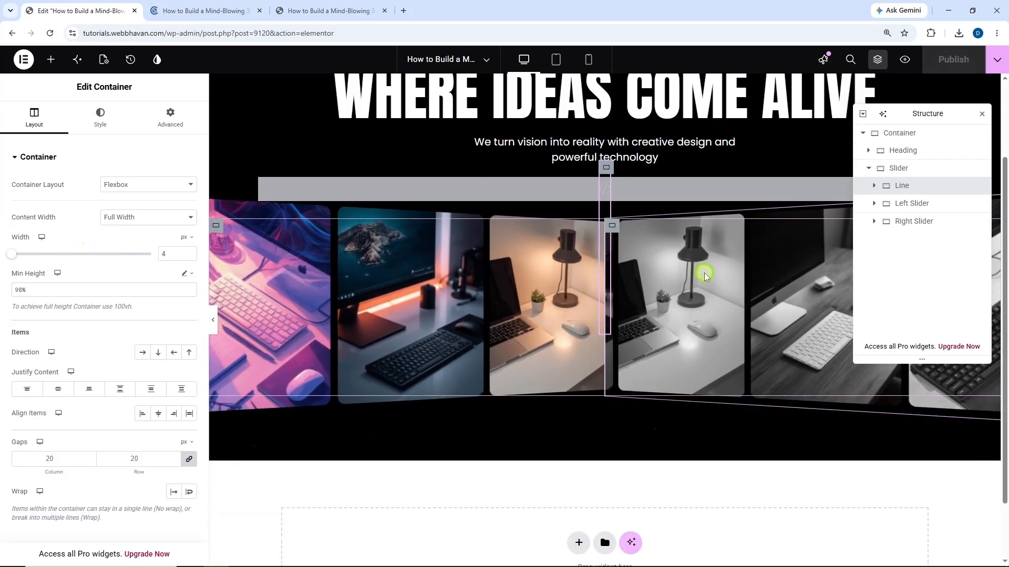
pyautogui.scroll(2, 704, 273)
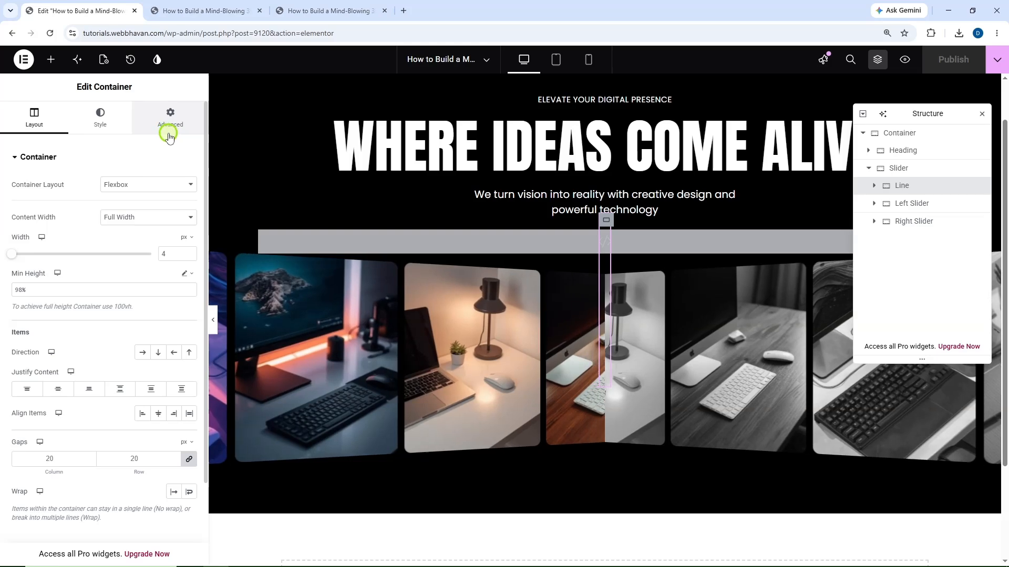
# Step: Set the Line container's vertical offset to 50%
pyautogui.scroll(-10, 138, 246)
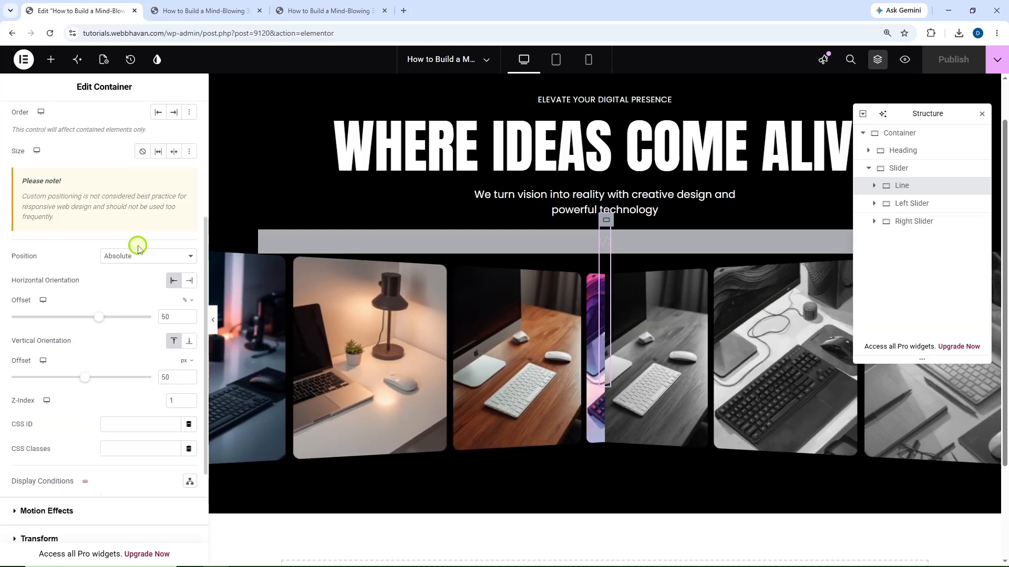
pyautogui.scroll(-2, 163, 341)
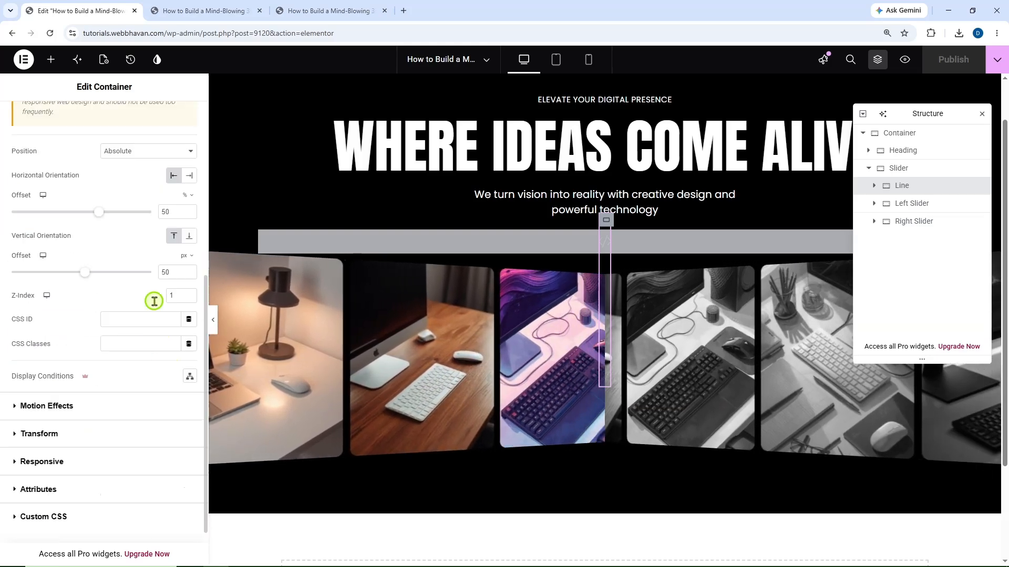
pyautogui.click(184, 257)
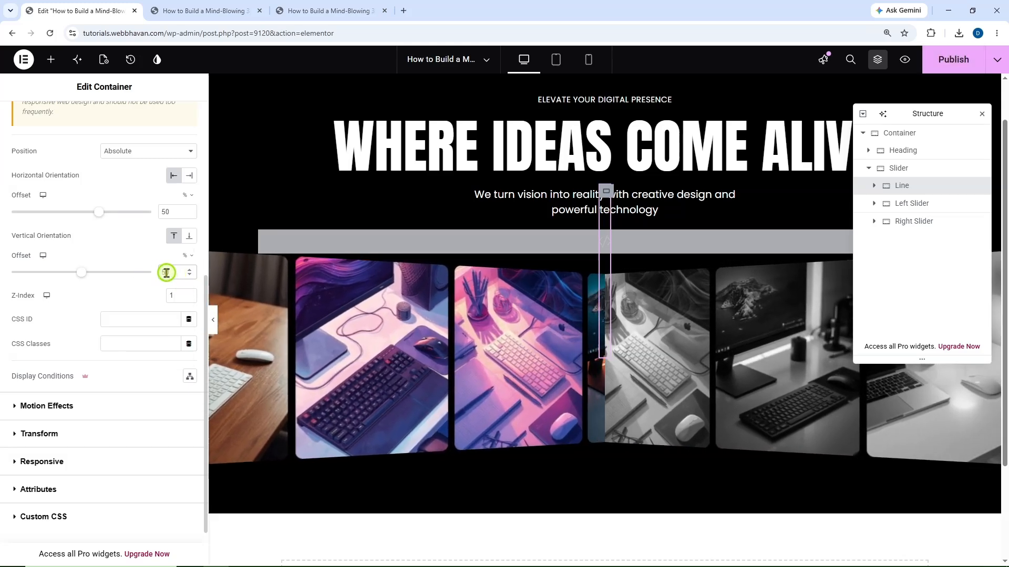
pyautogui.moveTo(167, 273); pyautogui.dragTo(151, 287)
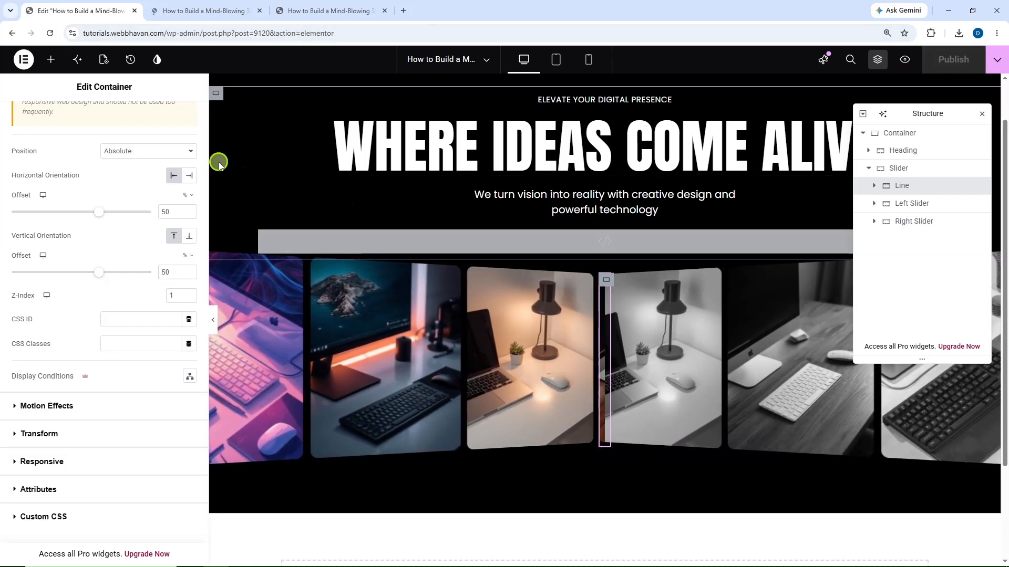
# Step: Give the Line container a linear gradient background from gradient-1 to gradient-2, publish and check it on the page
pyautogui.scroll(2, 117, 157)
pyautogui.scroll(2, 224, 225)
pyautogui.scroll(10, 100, 162)
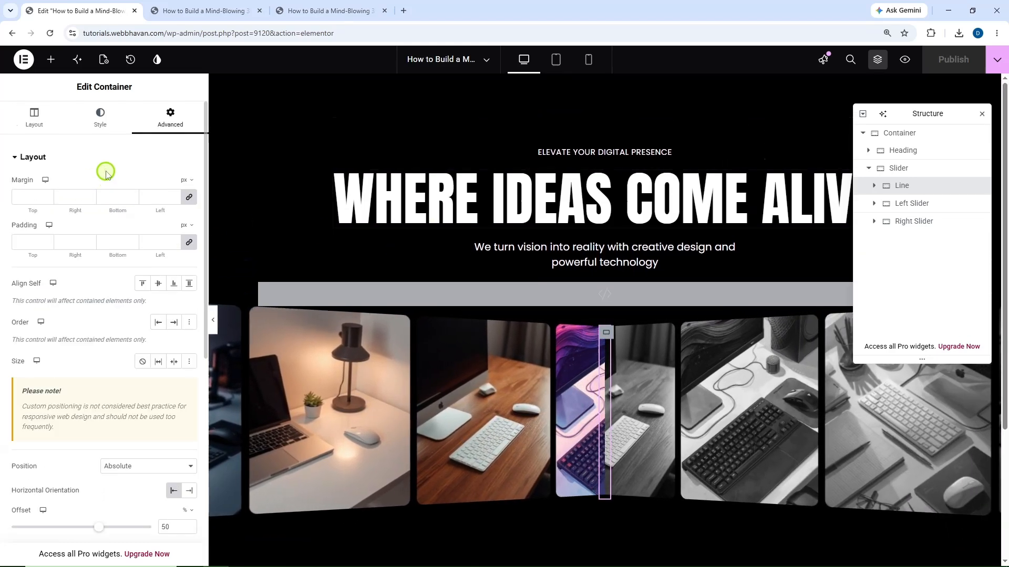
pyautogui.click(326, 199)
pyautogui.scroll(-2, 333, 193)
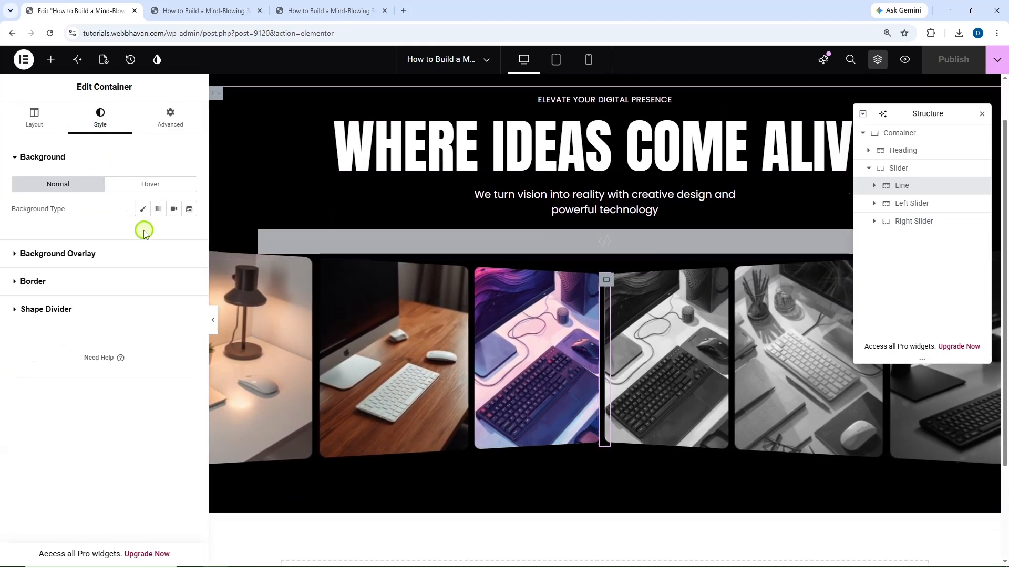
pyautogui.click(160, 211)
pyautogui.click(169, 284)
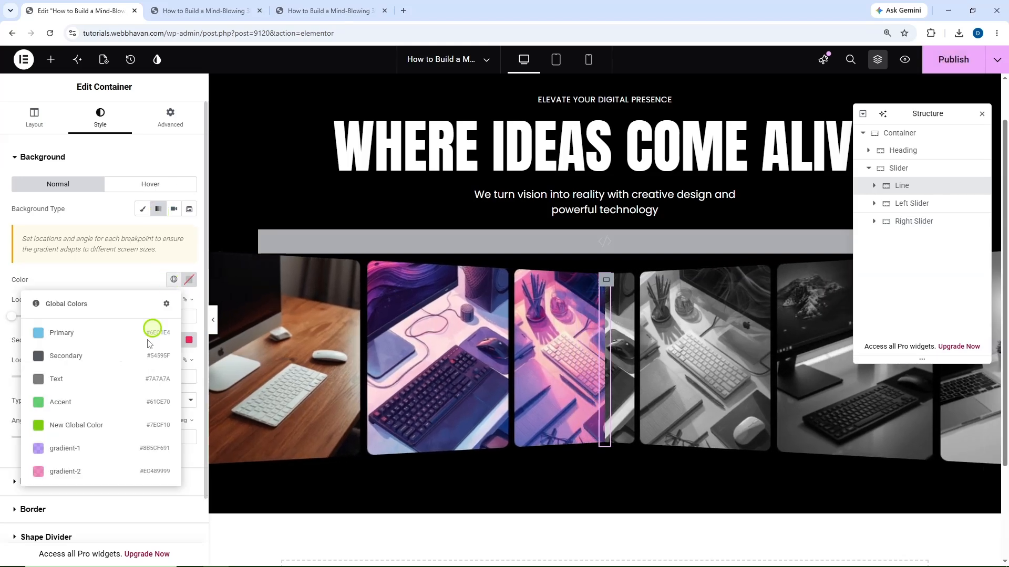
pyautogui.click(62, 450)
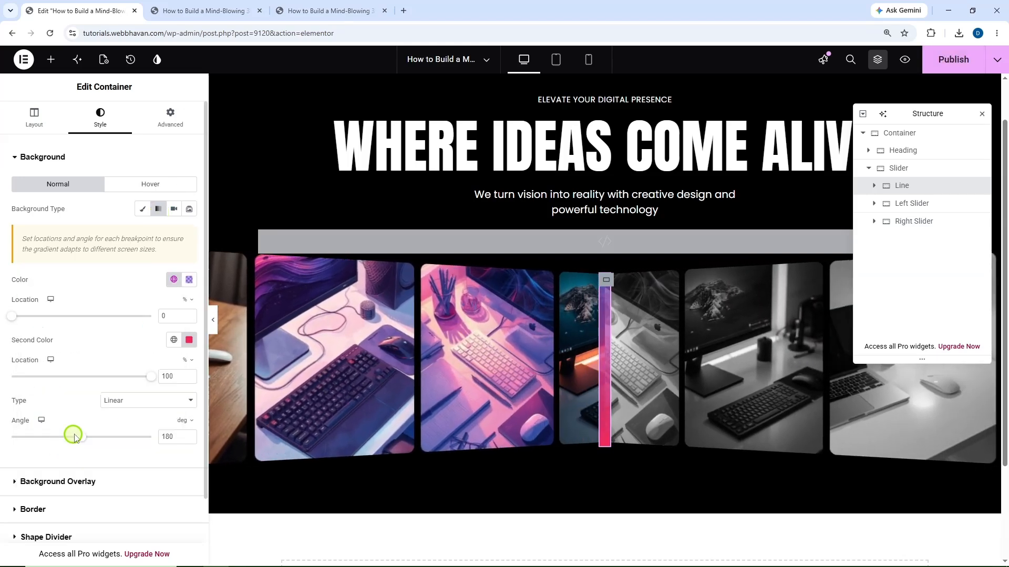
pyautogui.click(174, 340)
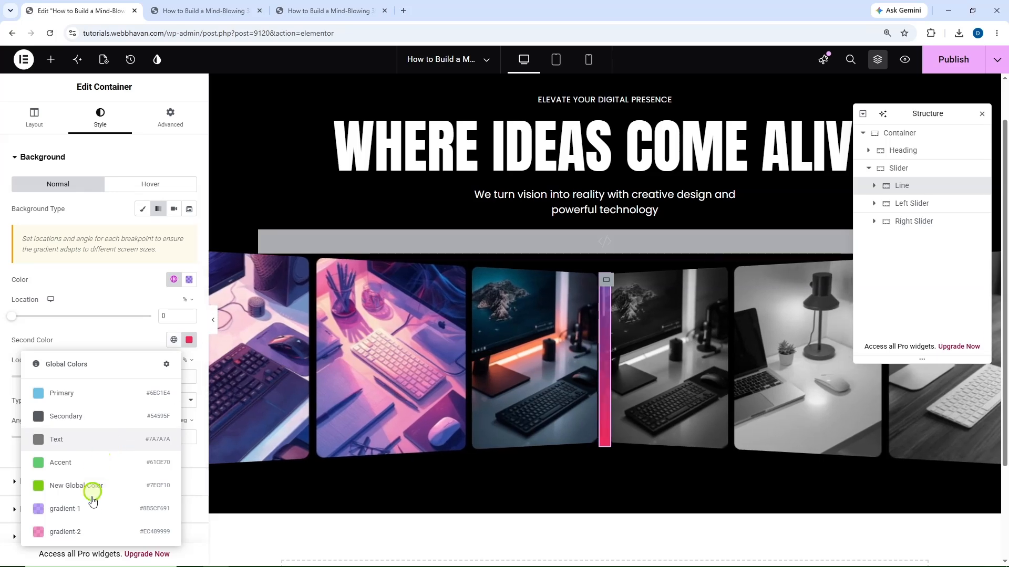
pyautogui.click(79, 533)
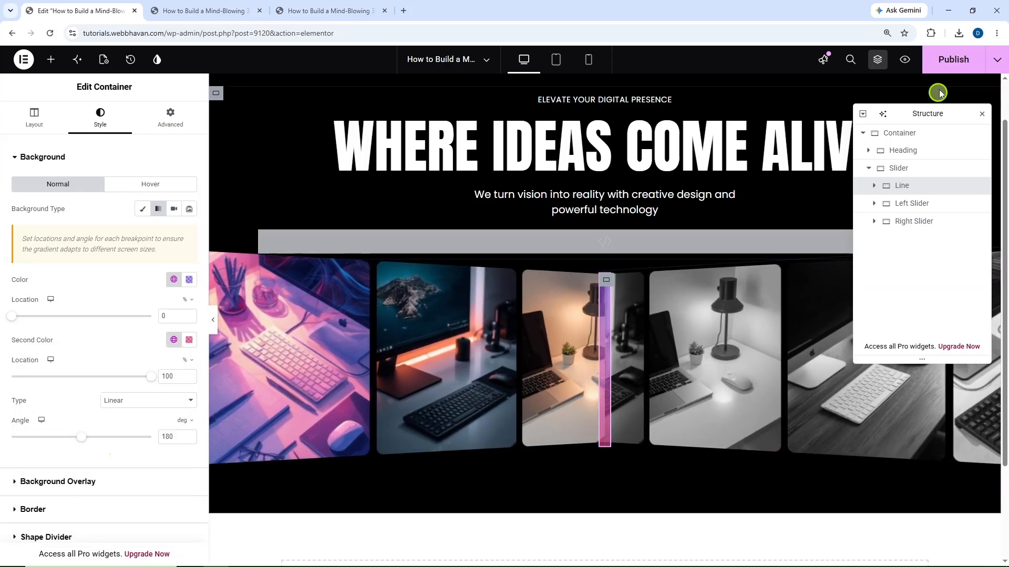
pyautogui.click(223, 11)
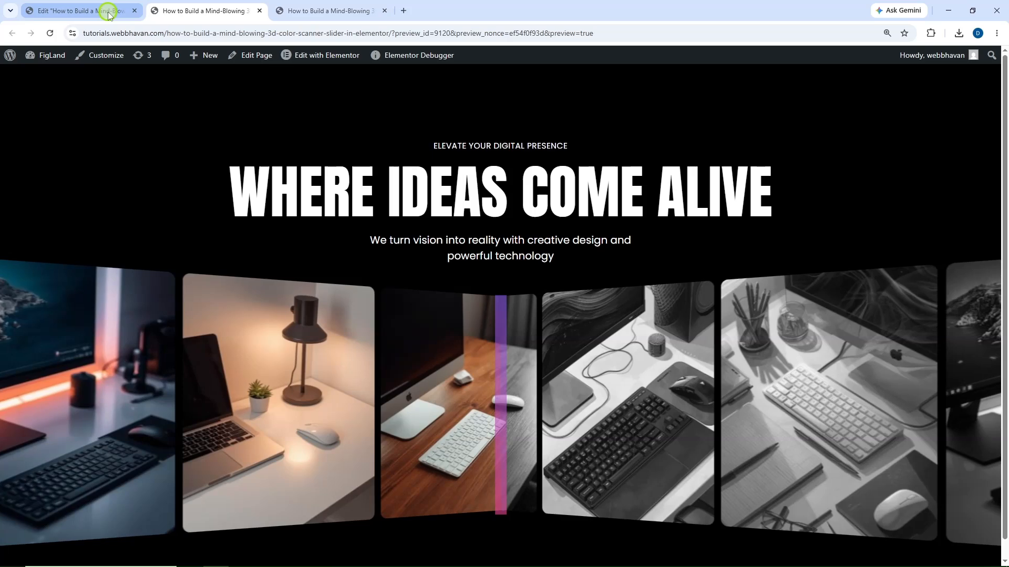
pyautogui.click(111, 11)
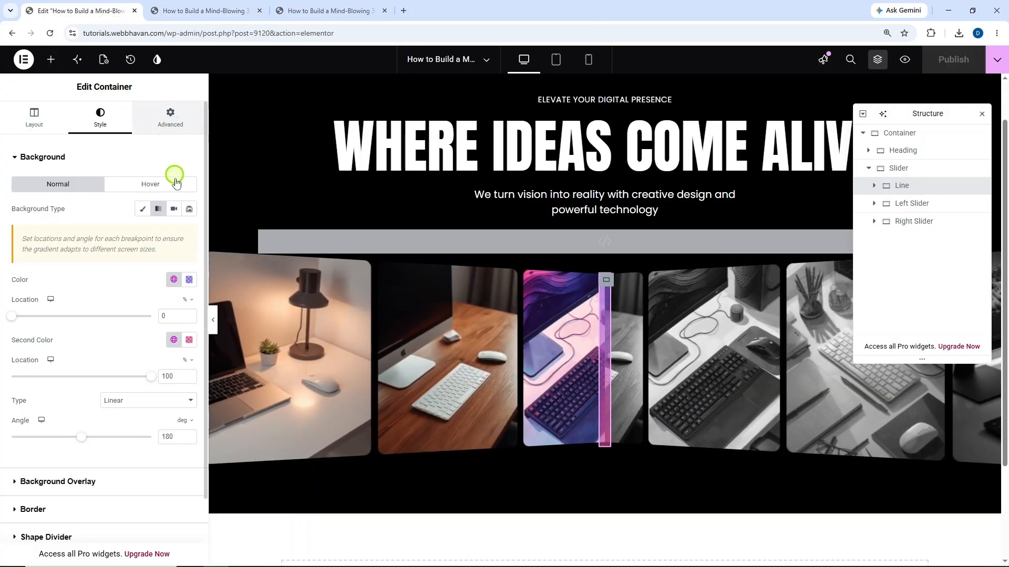
# Step: Set the Line container's padding to 0 on all sides, publish and check the line's thickness on the page
pyautogui.click(171, 118)
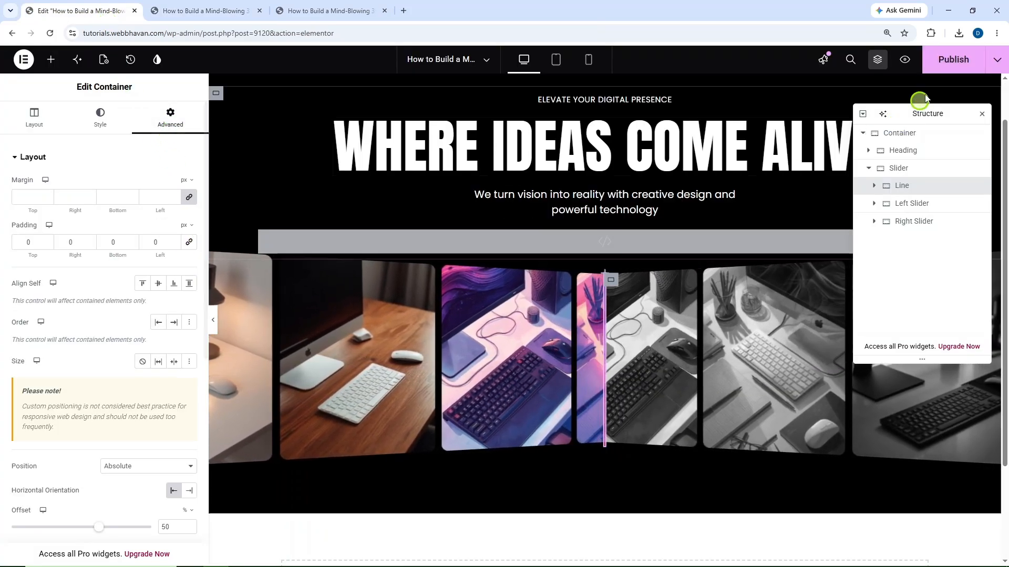
pyautogui.click(220, 14)
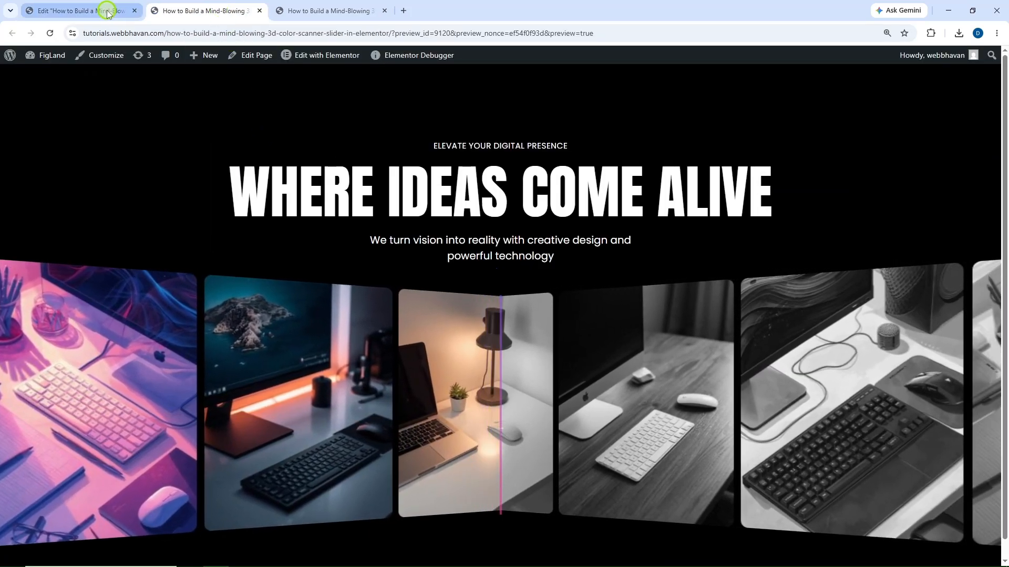
pyautogui.click(105, 11)
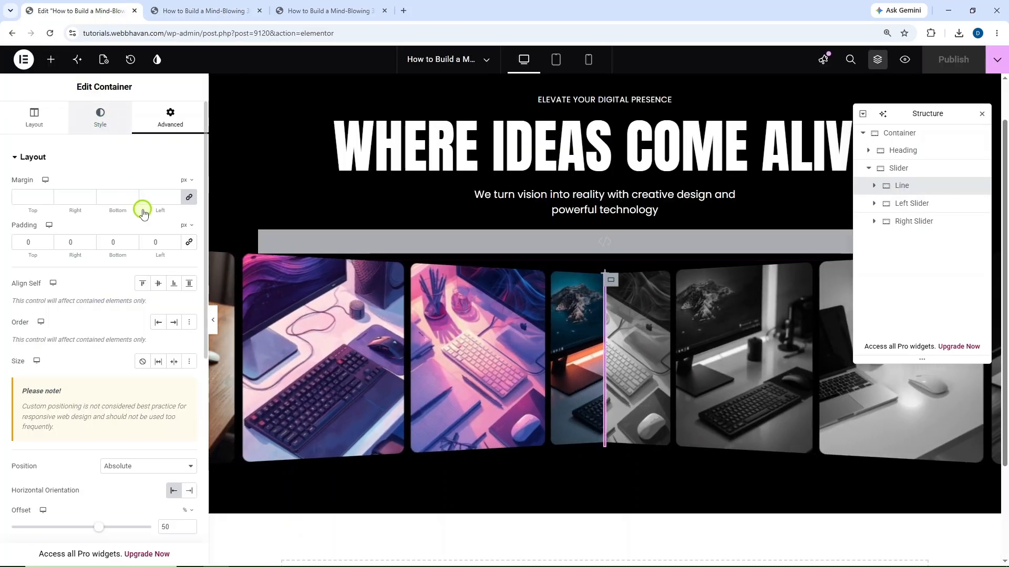
# Step: Add a box shadow to the Line container with color rgba(154, 49, 143, 0.5), blur 20 and spread 30
pyautogui.click(100, 116)
pyautogui.scroll(-2, 133, 211)
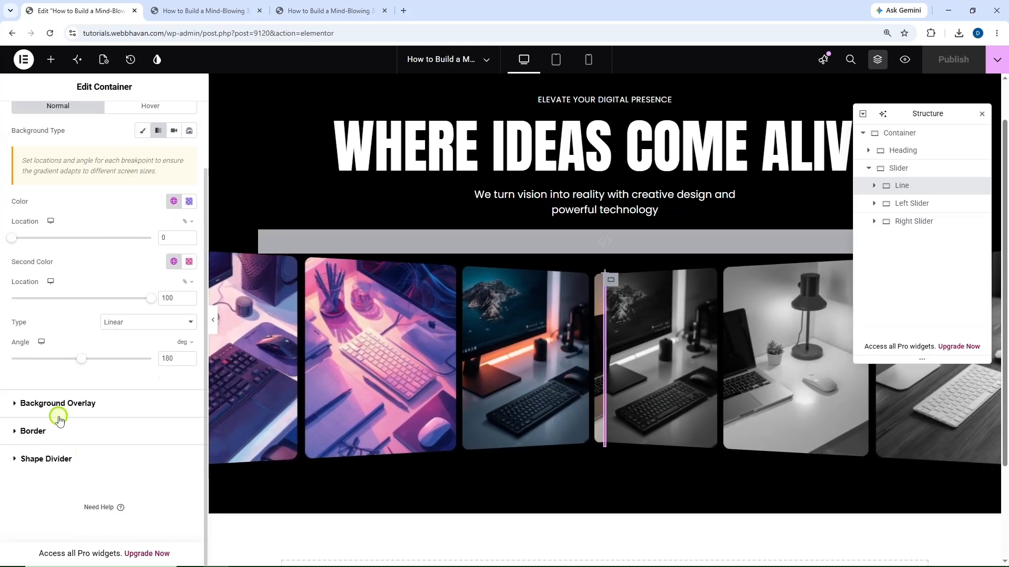
pyautogui.click(53, 428)
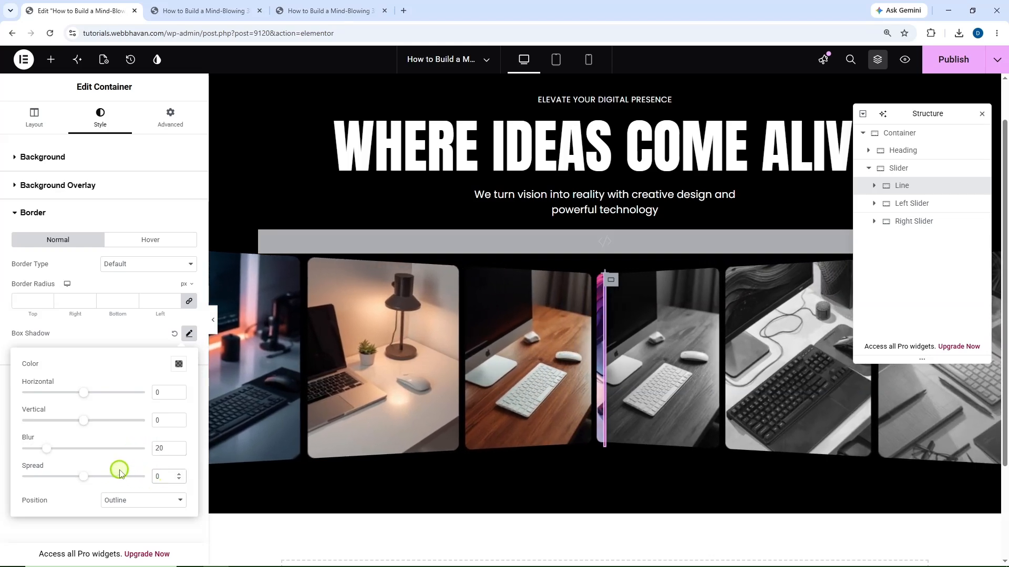
pyautogui.click(180, 366)
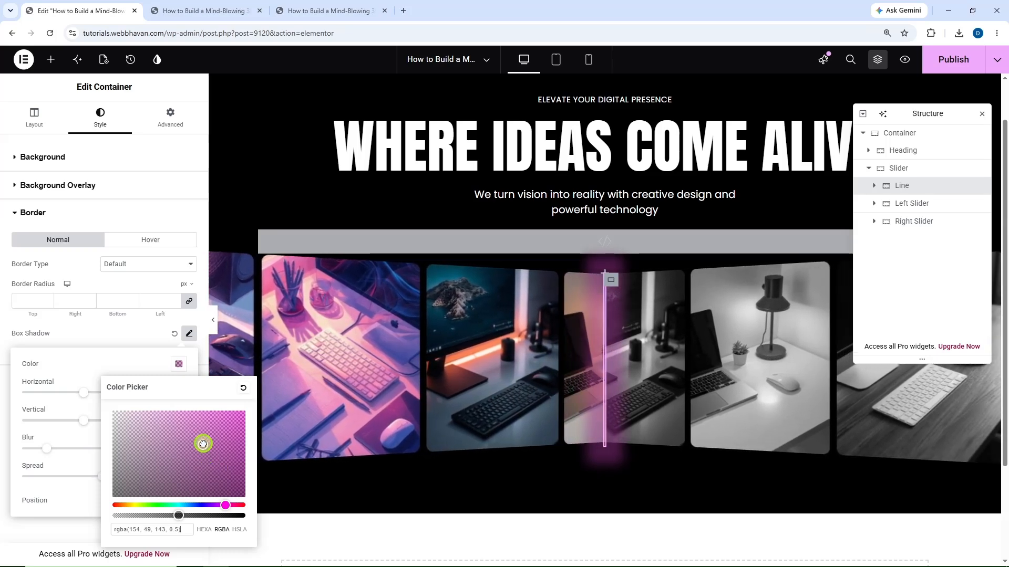
# Step: Publish the page and compare the line's glow with the reference page
pyautogui.click(946, 70)
pyautogui.click(173, 11)
pyautogui.click(50, 34)
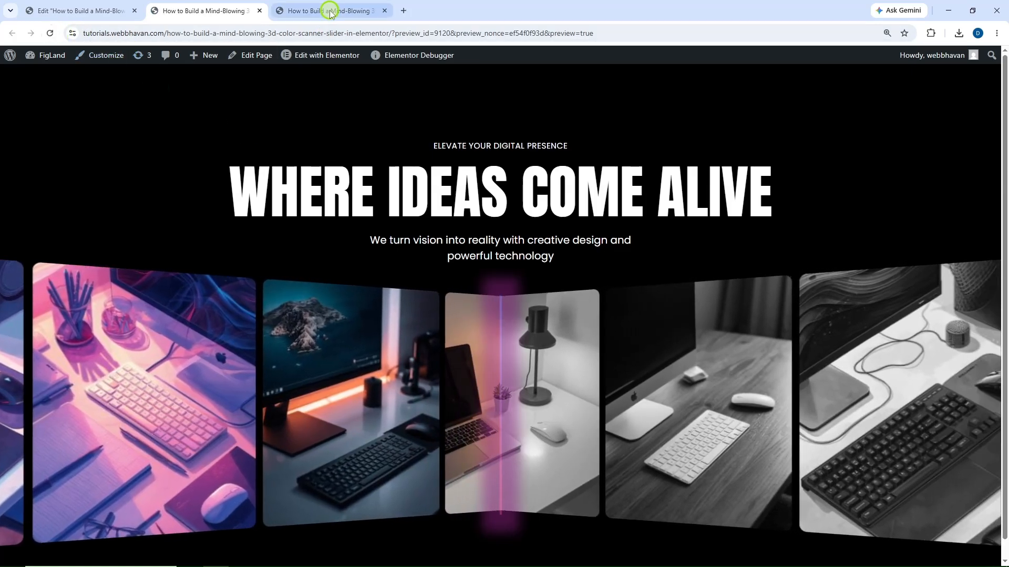
pyautogui.click(329, 11)
pyautogui.click(193, 11)
pyautogui.click(79, 11)
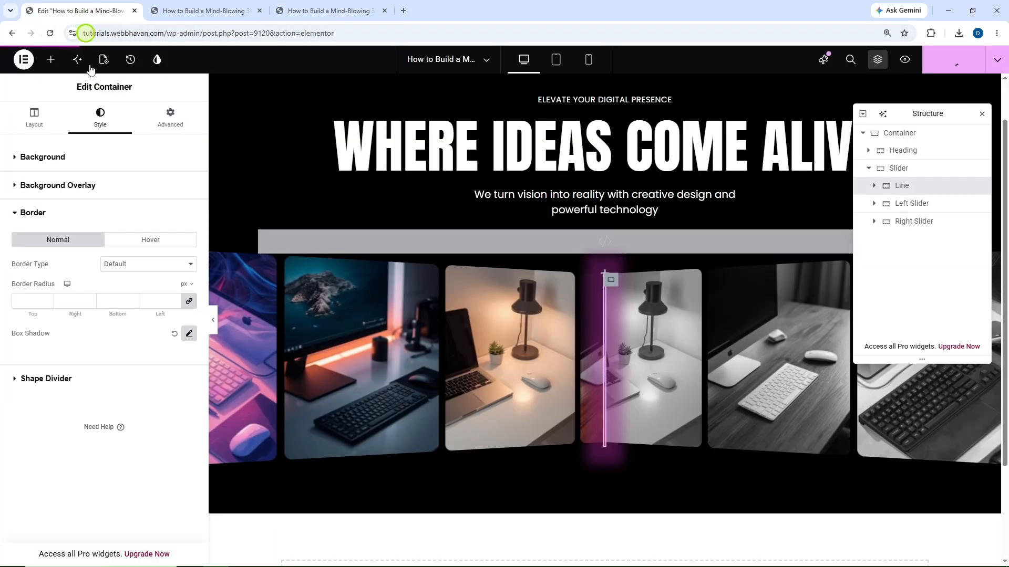
# Step: Set the Line container's box shadow spread to 10, publish and check the glow on the page
pyautogui.click(189, 333)
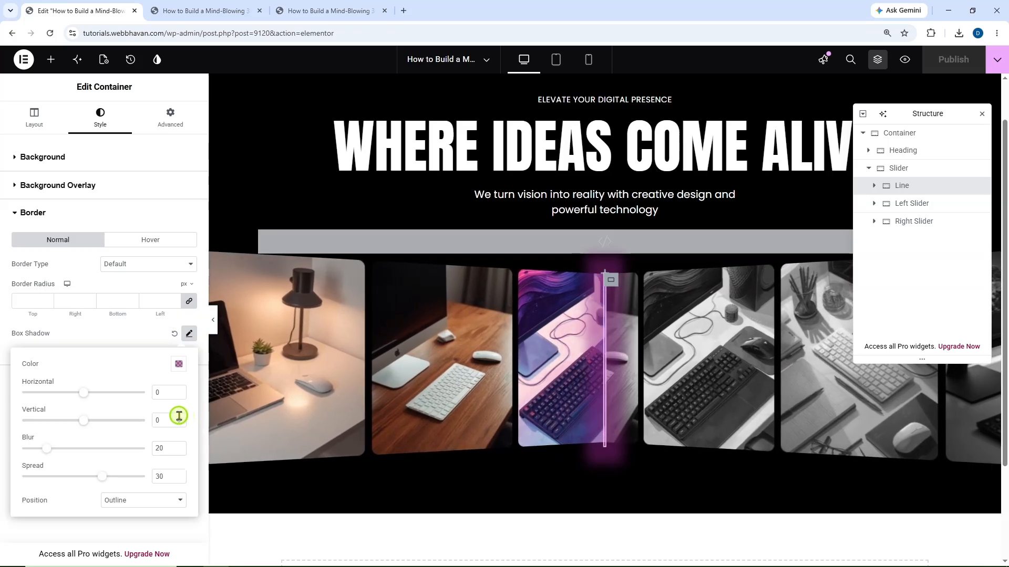
pyautogui.moveTo(160, 475); pyautogui.dragTo(150, 474)
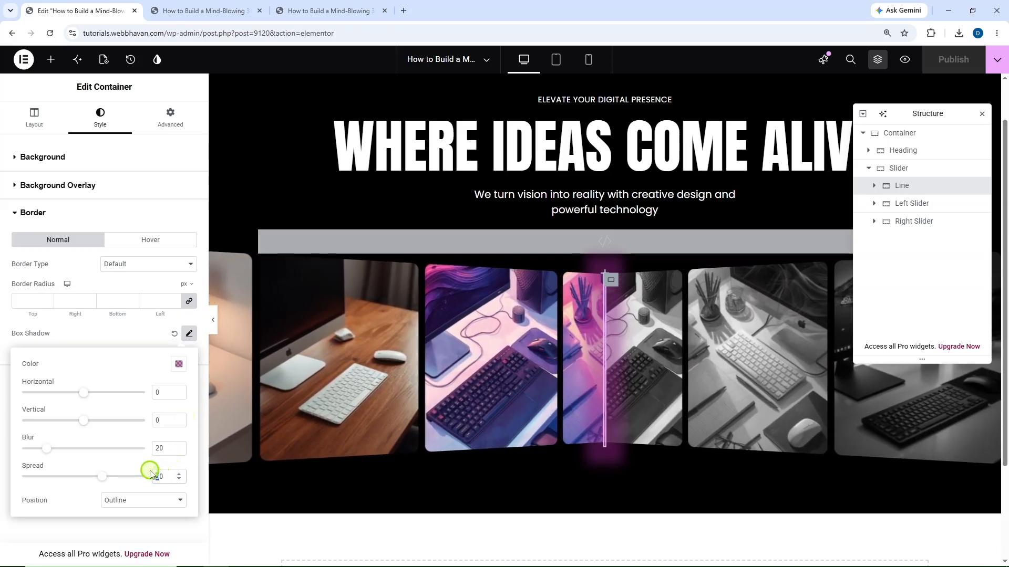
pyautogui.write('1')
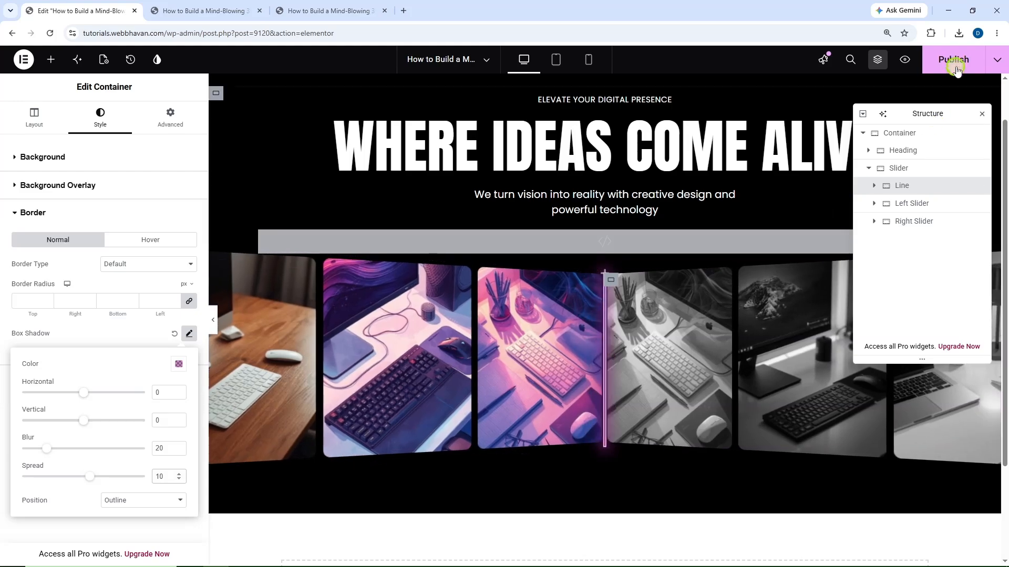
pyautogui.click(954, 71)
pyautogui.click(208, 10)
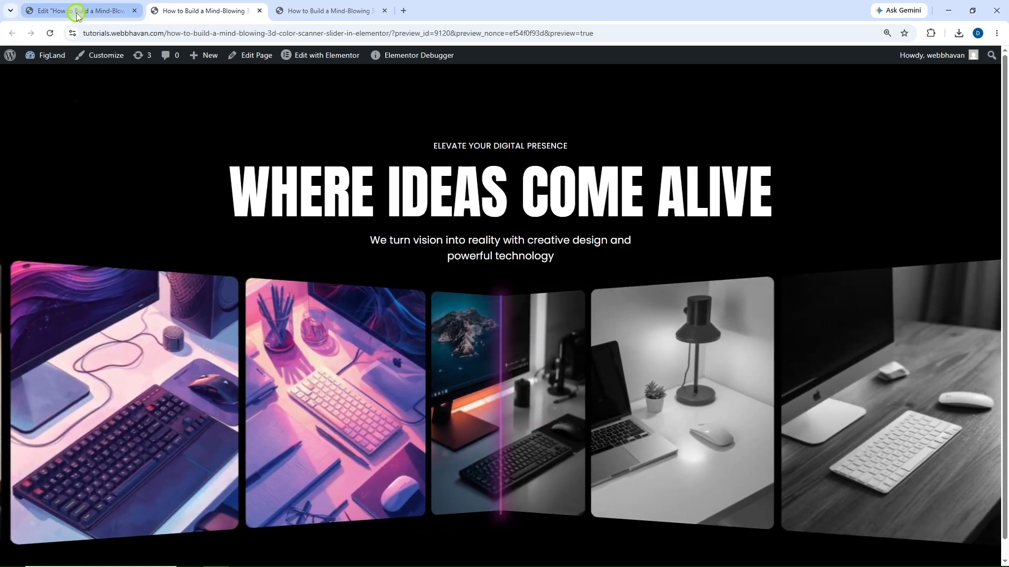
pyautogui.click(77, 13)
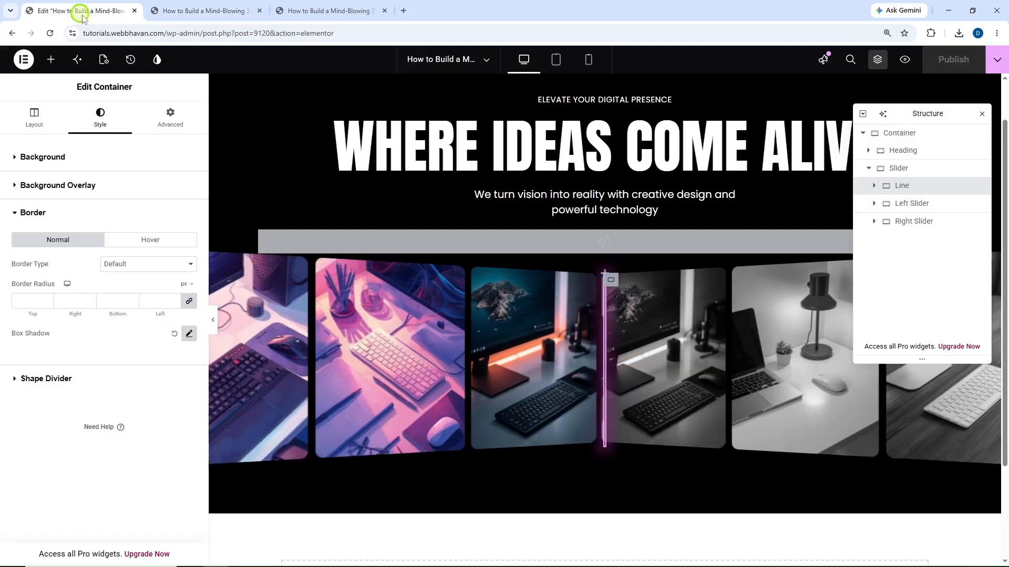
# Step: Check the tablet layout and set the Line container's width to 4 px for mobile
pyautogui.click(556, 59)
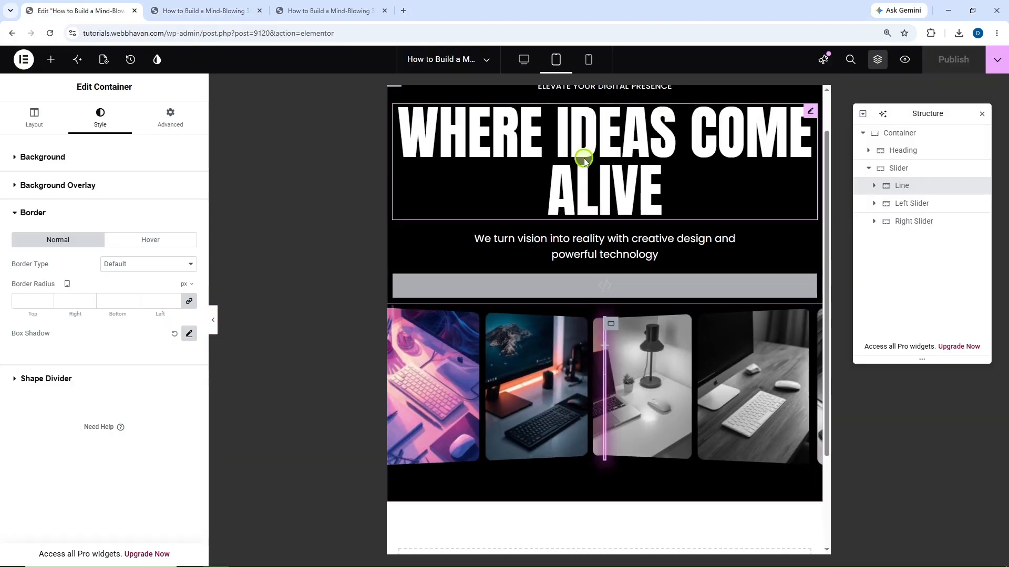
pyautogui.scroll(1, 575, 123)
pyautogui.click(585, 67)
pyautogui.scroll(-1, 624, 232)
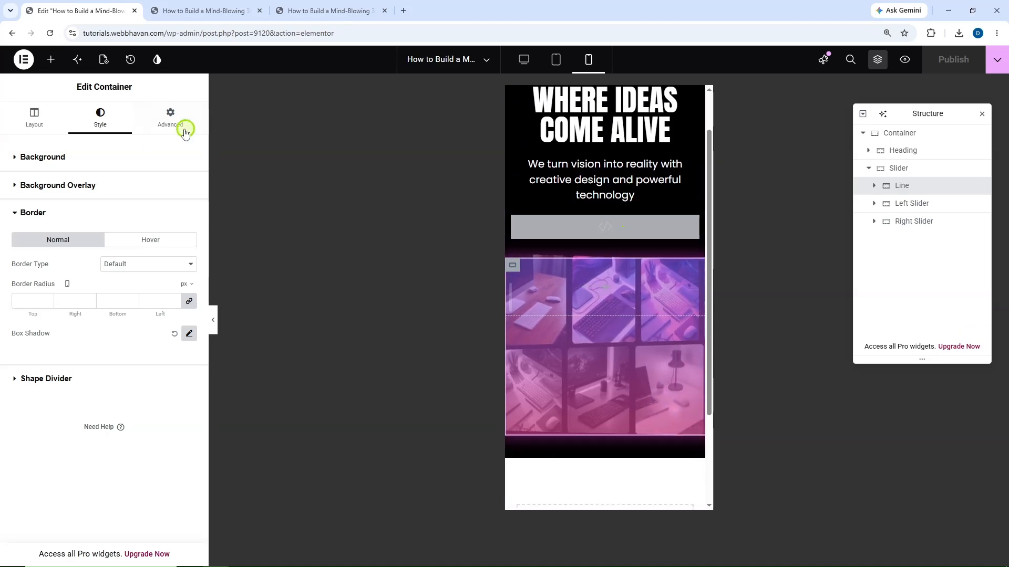
pyautogui.click(41, 125)
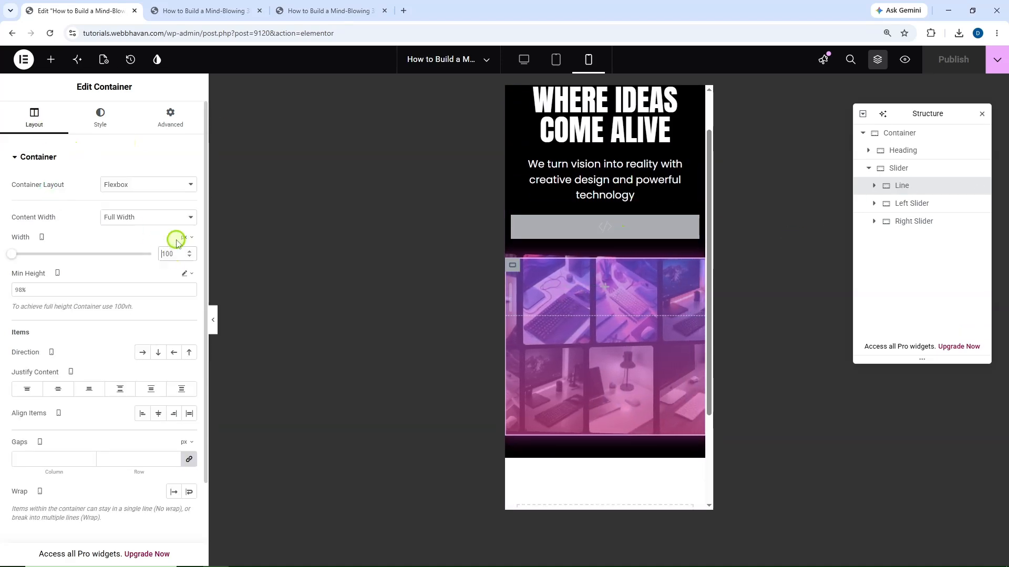
pyautogui.write('4')
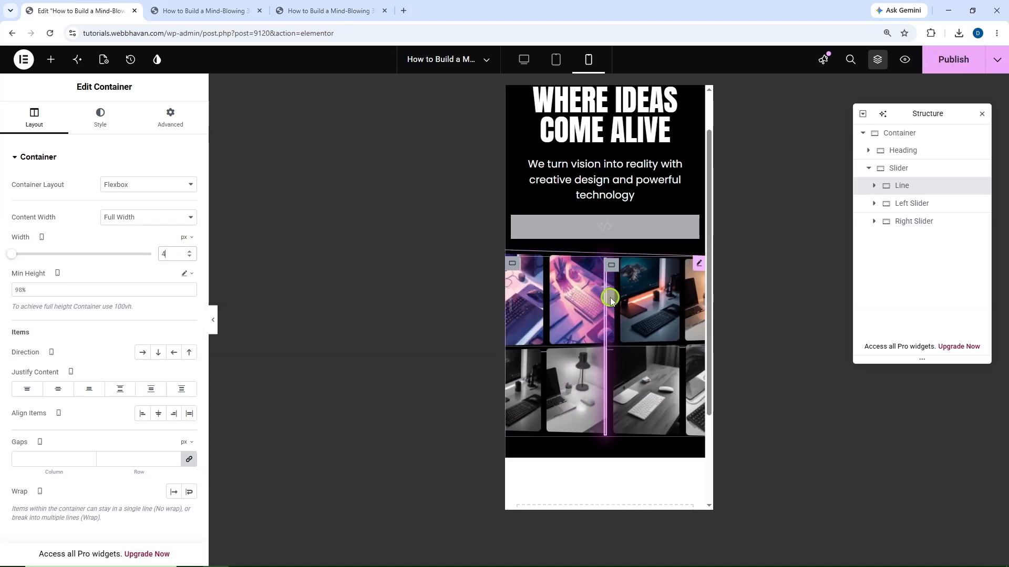
# Step: Set the Slider container to No wrap for mobile and publish the page
pyautogui.click(914, 169)
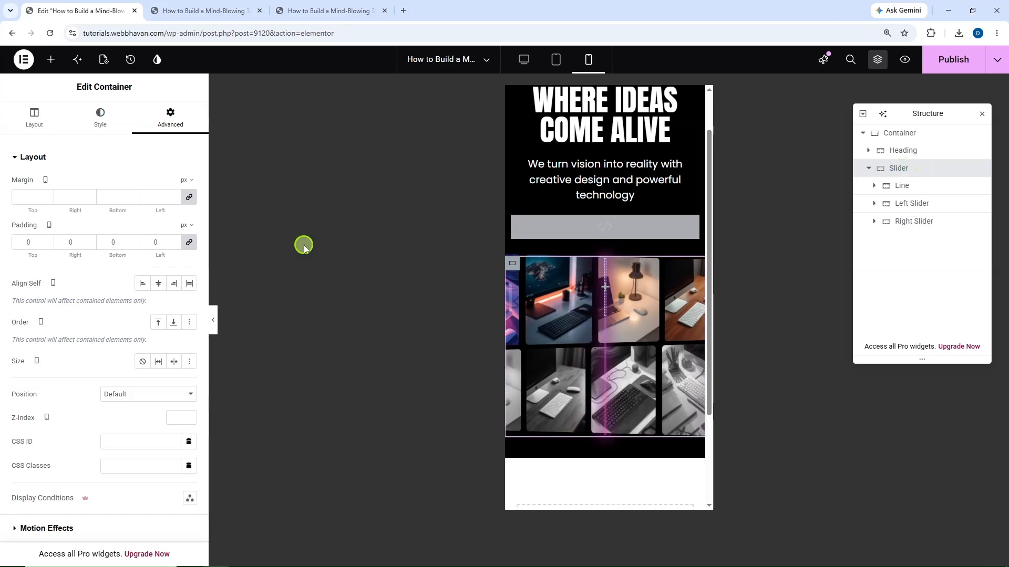
pyautogui.click(33, 122)
pyautogui.scroll(-2, 53, 273)
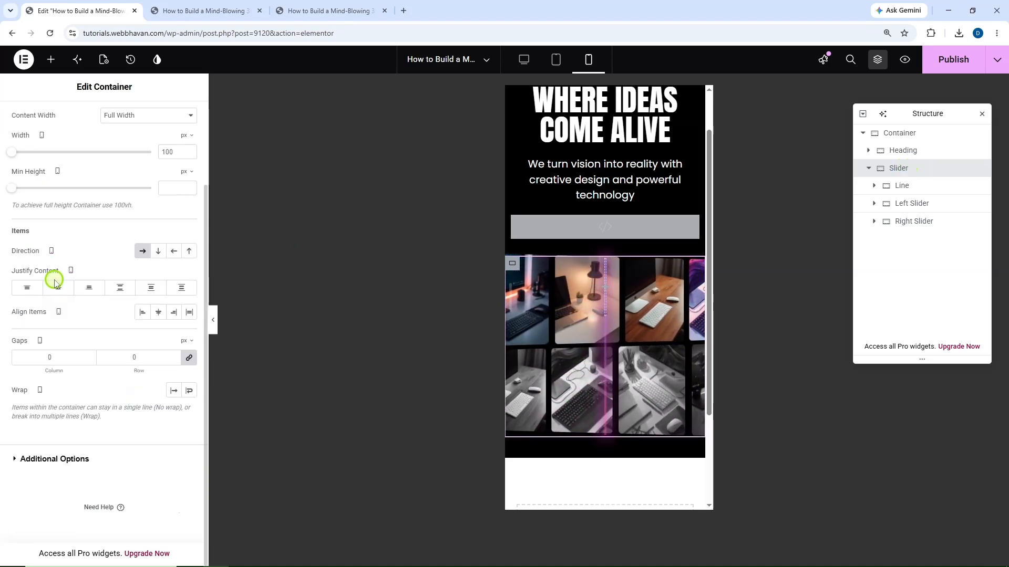
pyautogui.click(170, 392)
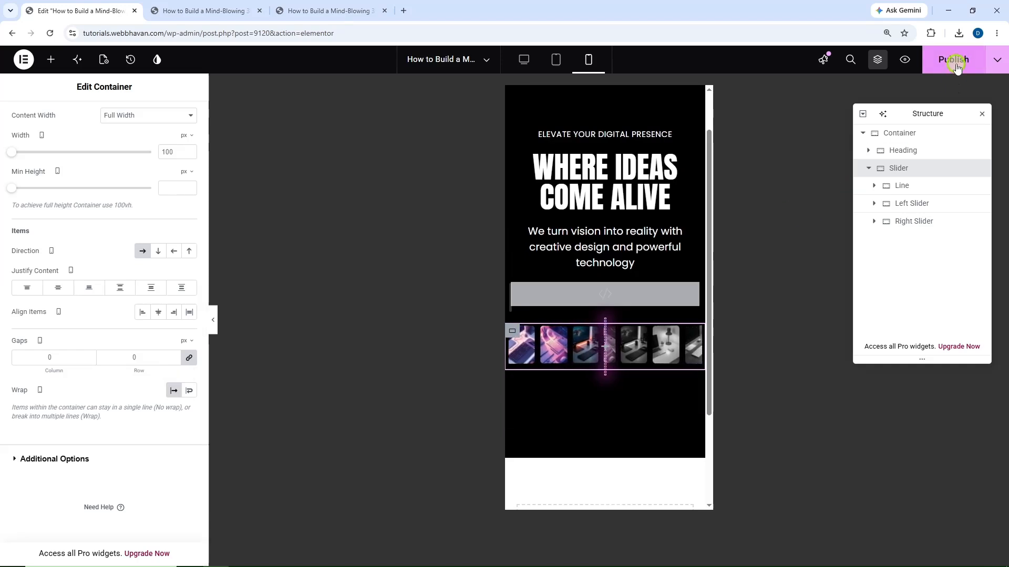
# Step: Check the published page at mobile width with the browser's developer tools docked beside it, and close them
pyautogui.click(179, 20)
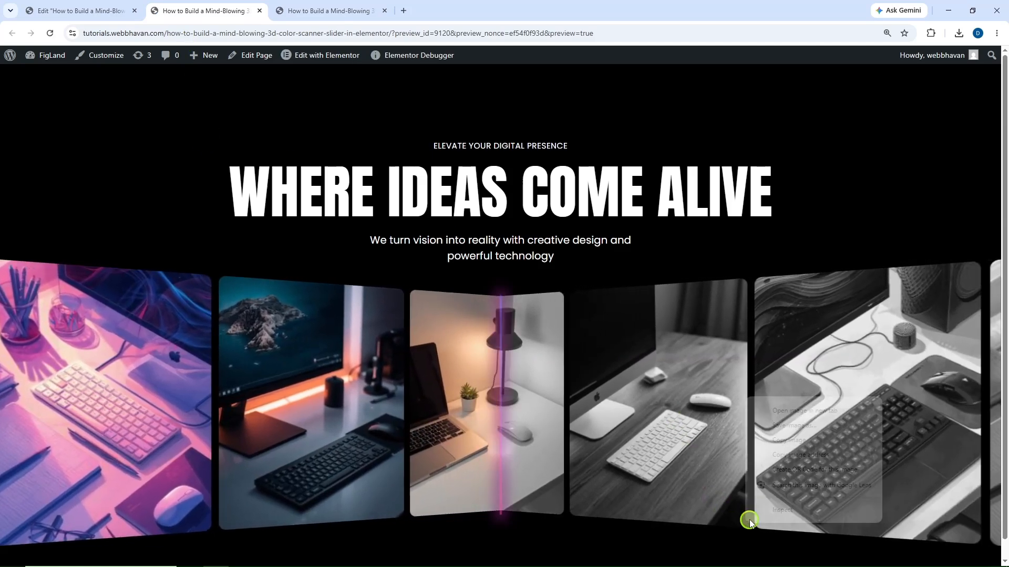
pyautogui.rightClick(746, 520)
pyautogui.press('Escape')
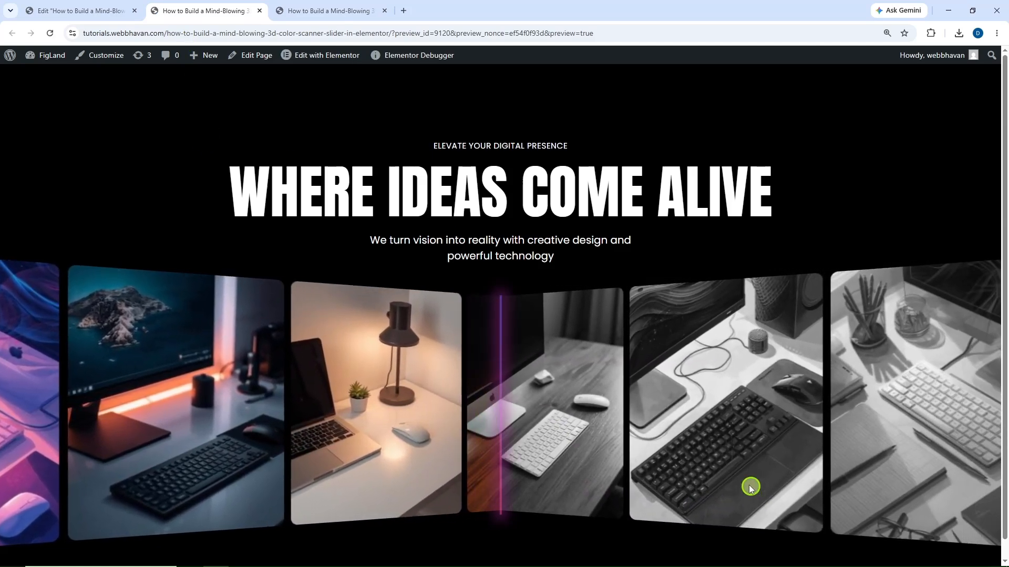
pyautogui.hotkey('ctrl', 'shift', 'i')
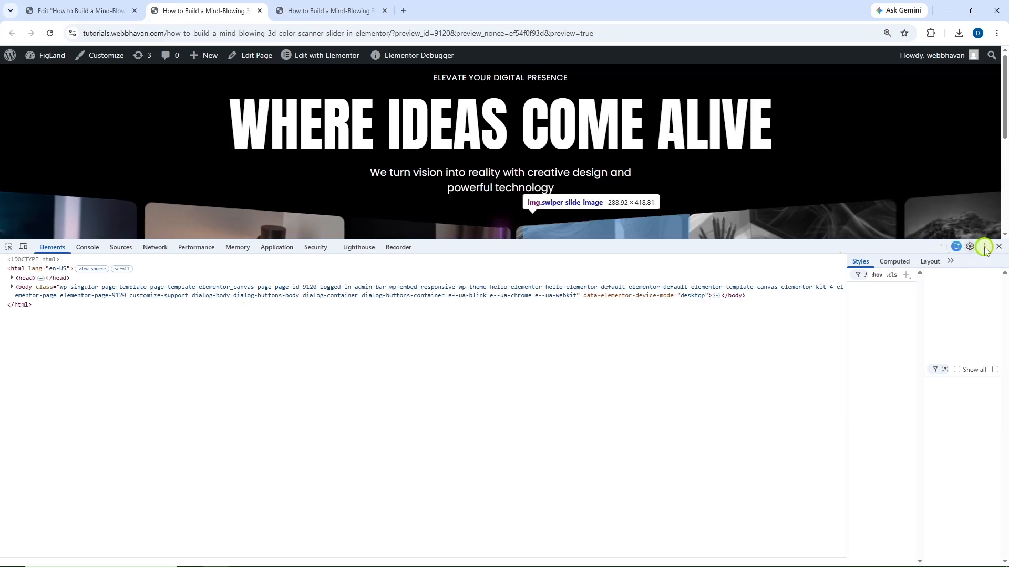
pyautogui.click(984, 246)
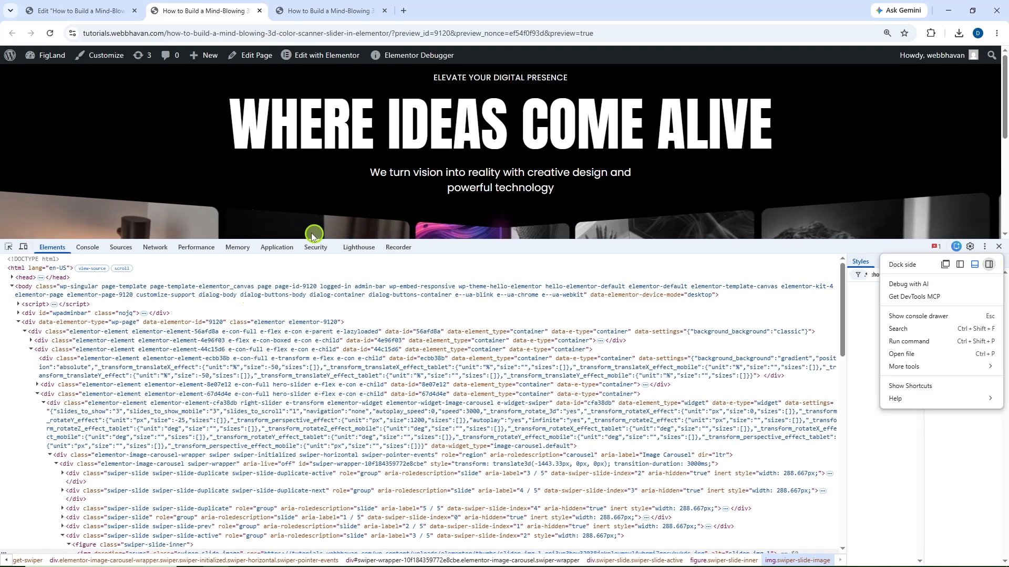
pyautogui.click(990, 265)
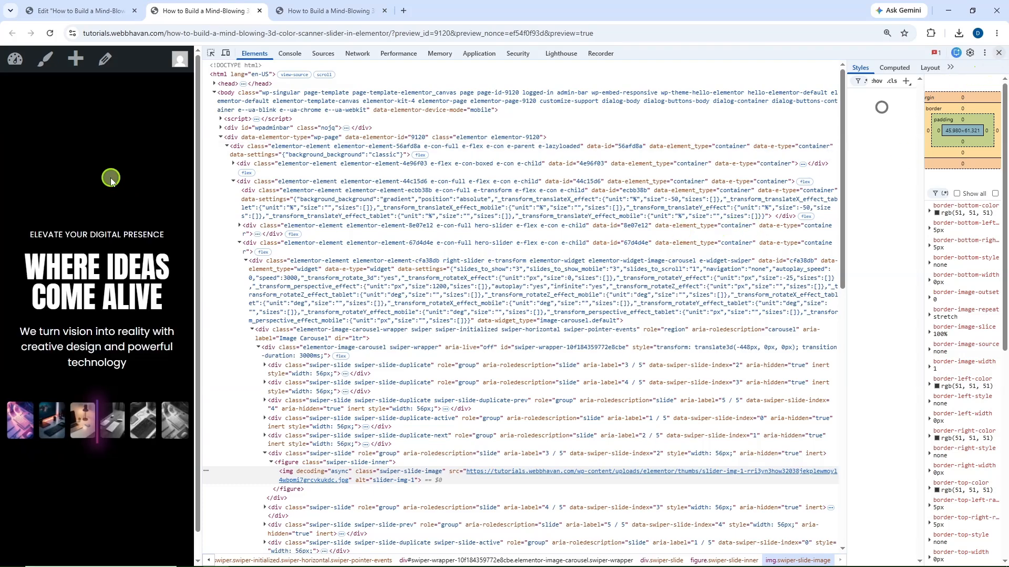
pyautogui.press('F12')
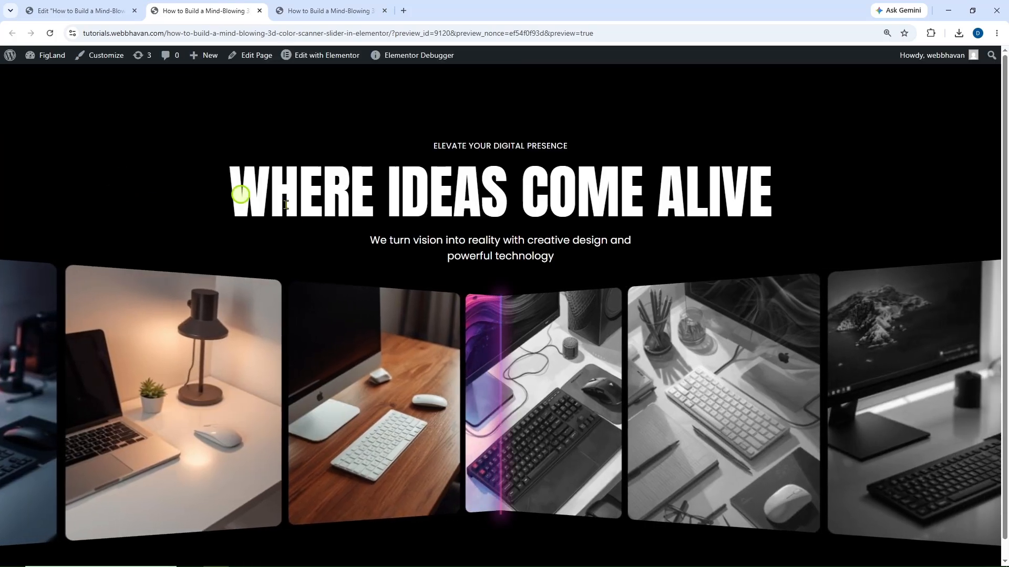